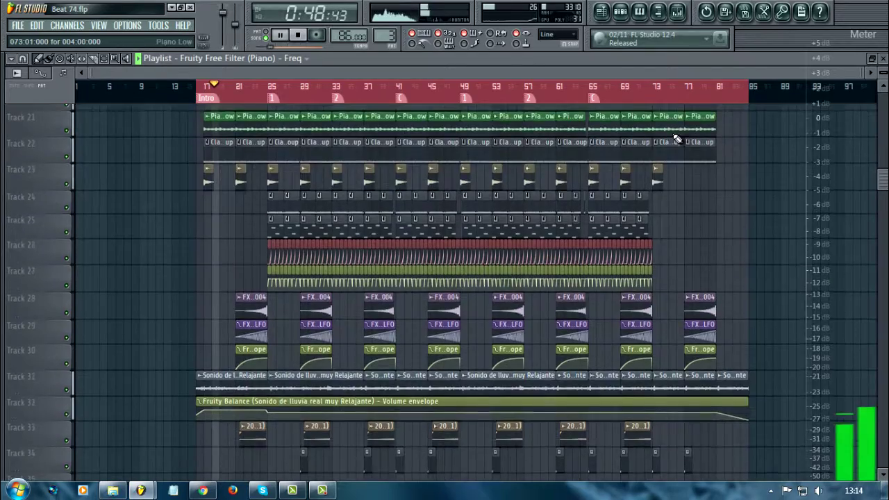
- Look through the Beat 74 playlist from Track 1 down to the string and brass tracks, ending with playback stopped
scroll(670, 131, up, 7)
scroll(669, 127, up, 6)
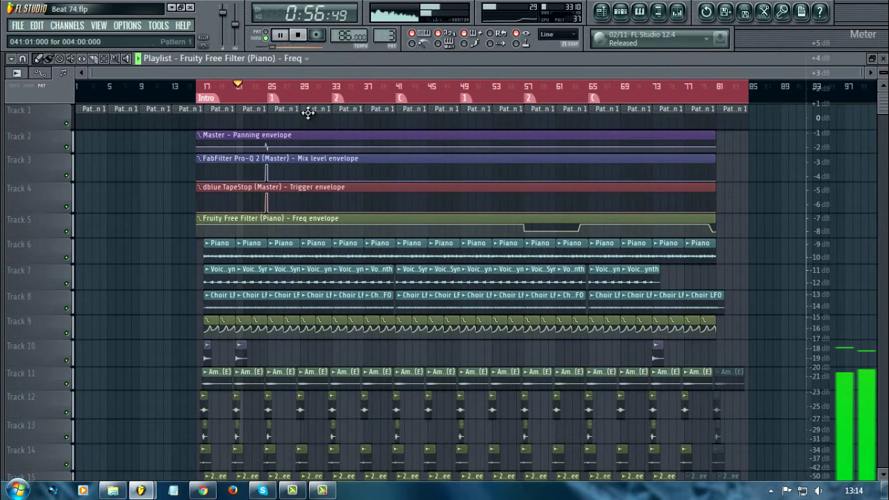
scroll(403, 277, down, 20)
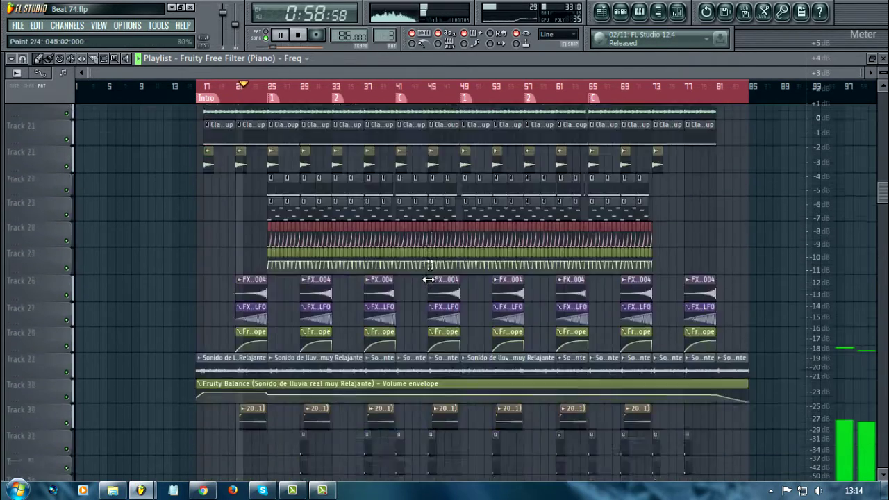
scroll(432, 277, down, 4)
scroll(452, 292, up, 3)
key(space)
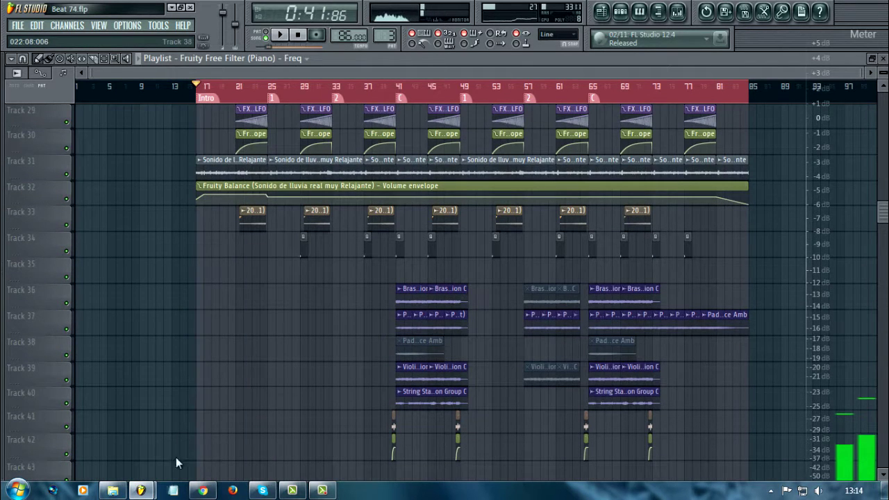
- Switch to the 1.flp project and display the step sequencer for Pattern 1
mouse_move(150, 493)
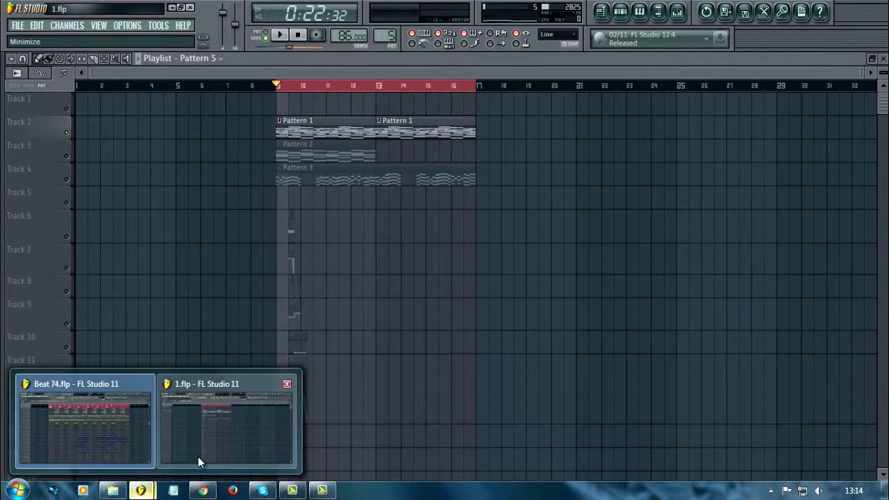
click(198, 456)
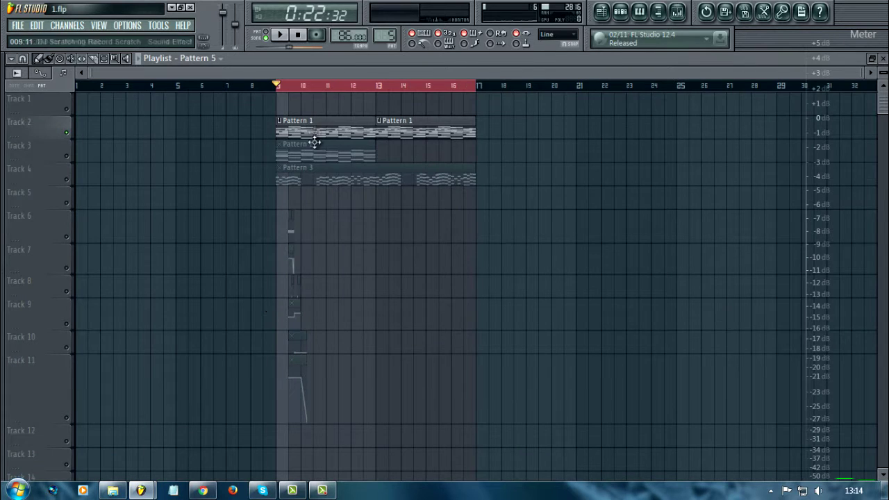
click(677, 12)
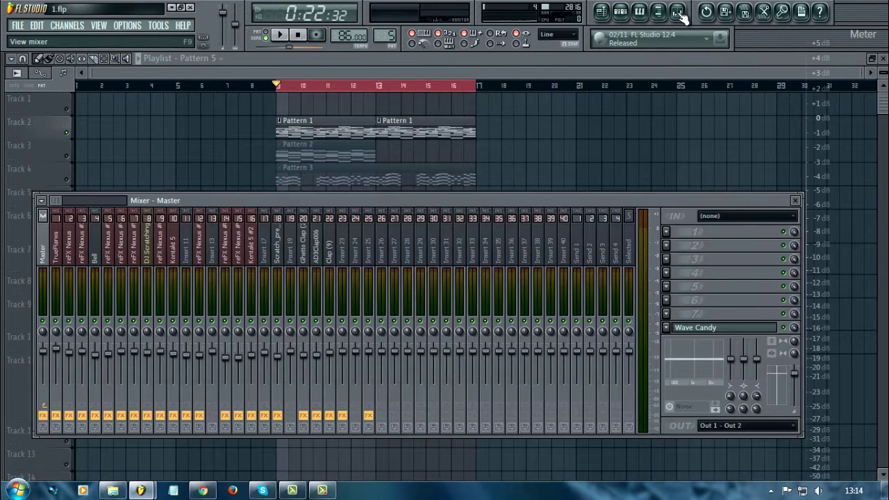
click(679, 13)
click(621, 12)
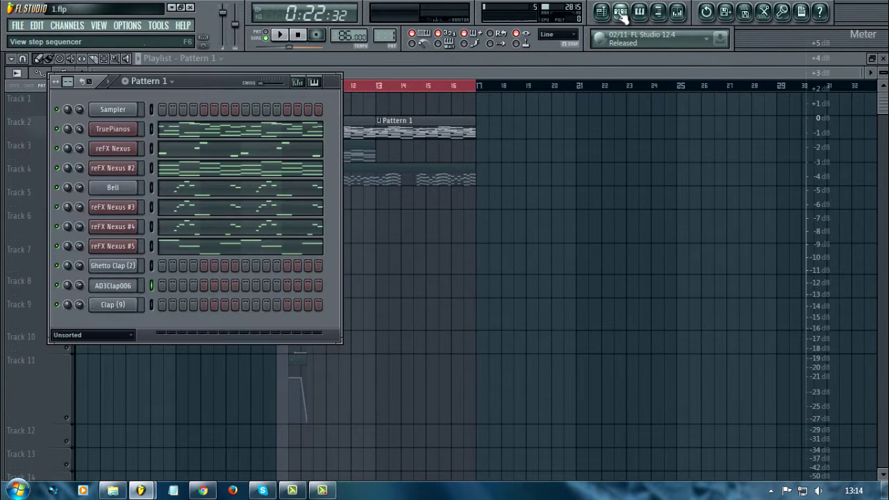
- Play Pattern 1 and examine the whole TruePianos melody in the piano roll, with the mixer open
click(174, 134)
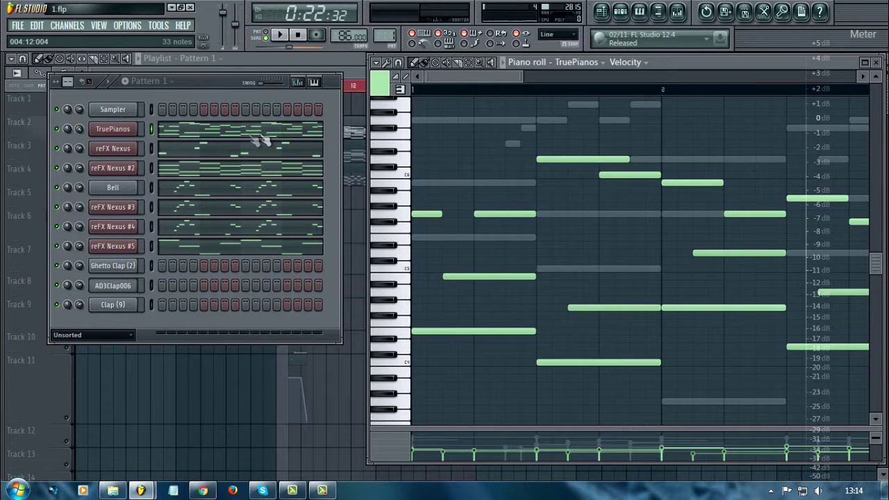
click(679, 13)
click(508, 83)
key(space)
scroll(442, 182, down, 5)
scroll(441, 182, up, 1)
scroll(442, 182, down, 1)
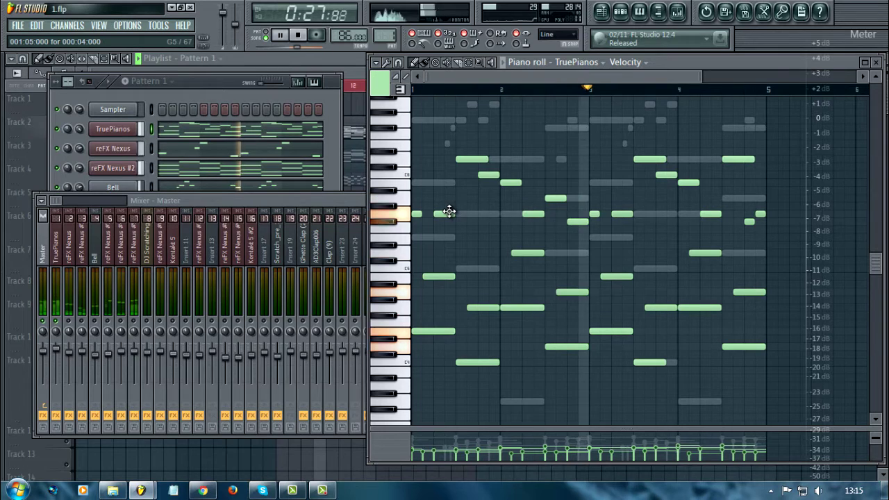
- Inspect the module and preset used by the TruePianos instrument, ending with its plugin window closed
click(152, 99)
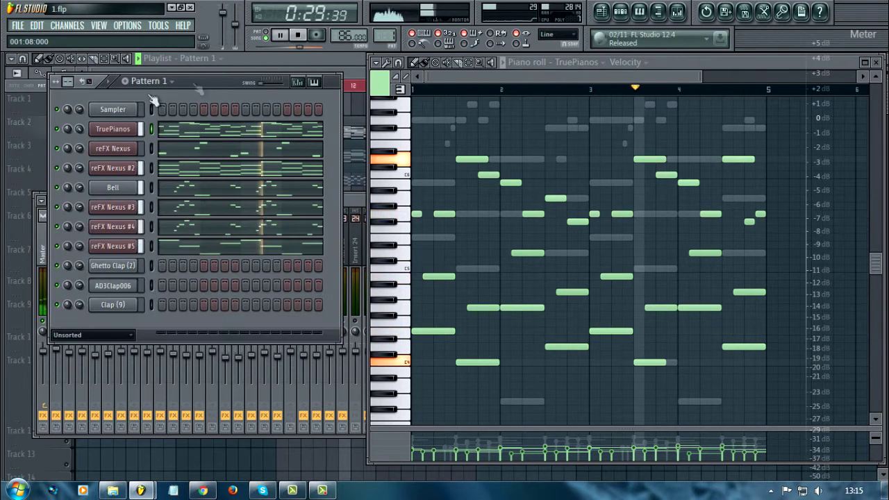
click(113, 128)
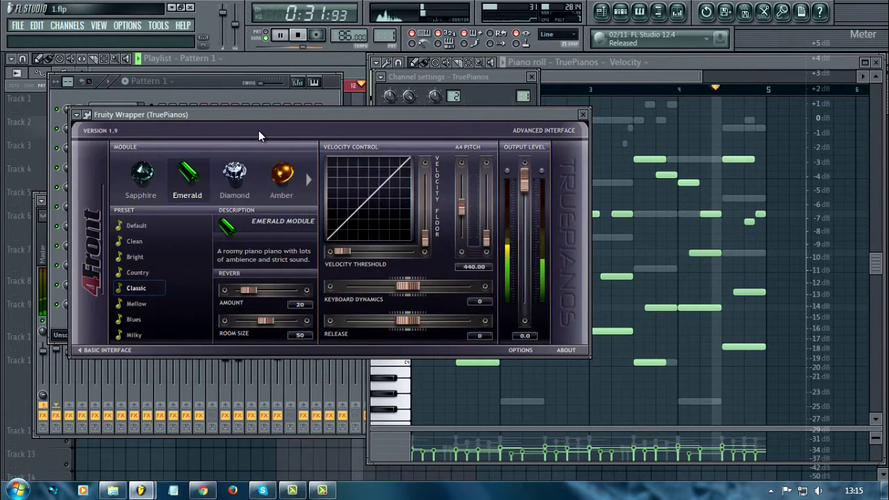
click(259, 134)
click(583, 115)
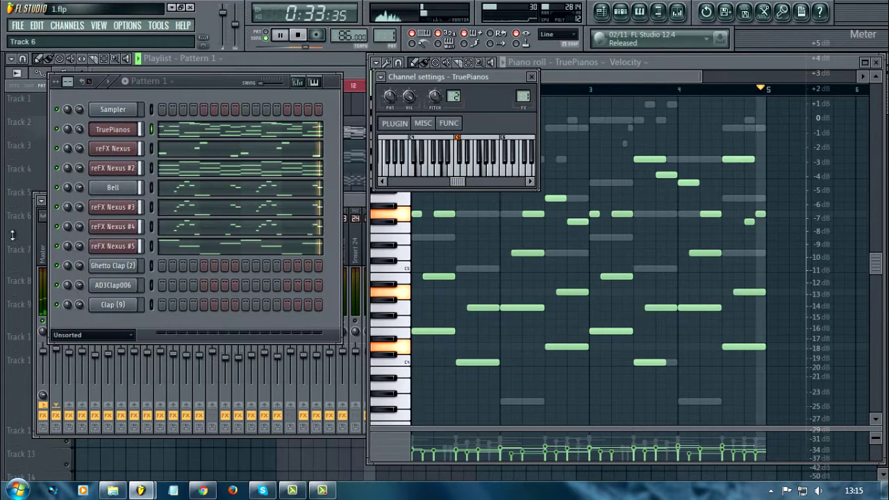
- Review all effects on the TruePianos mixer track at once, ending with their windows closed and playback stopped
click(48, 250)
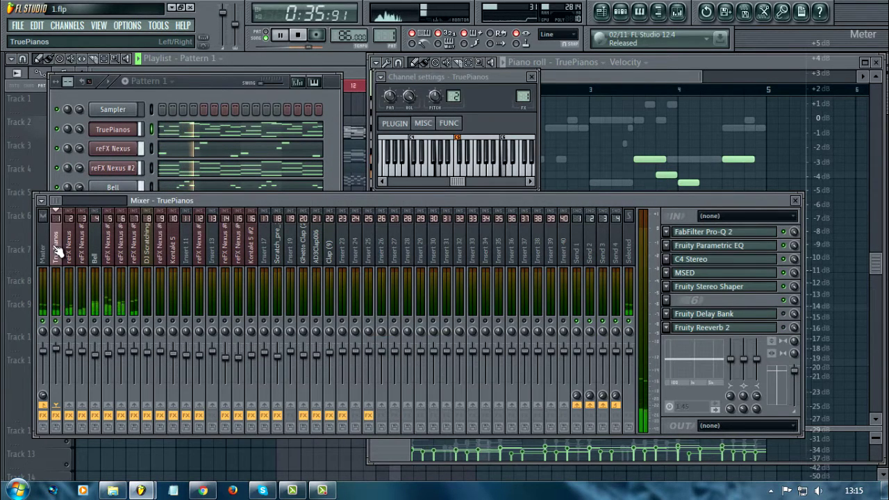
middle_click(58, 418)
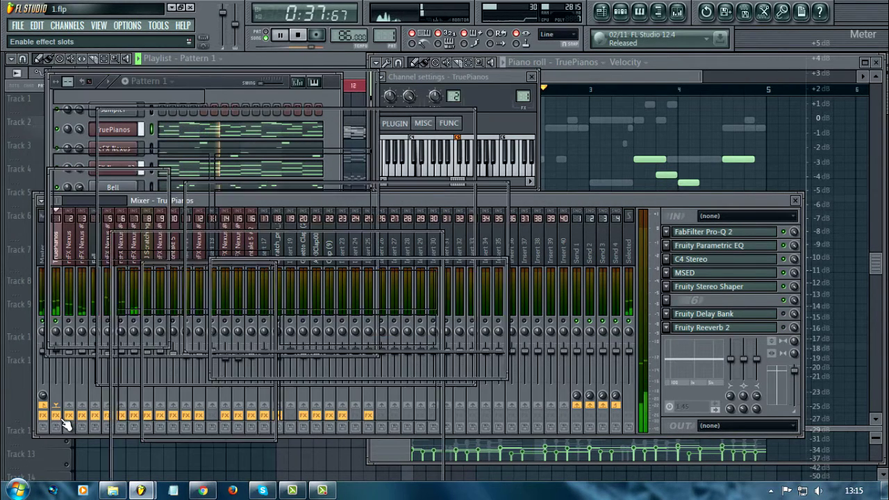
click(645, 208)
click(62, 422)
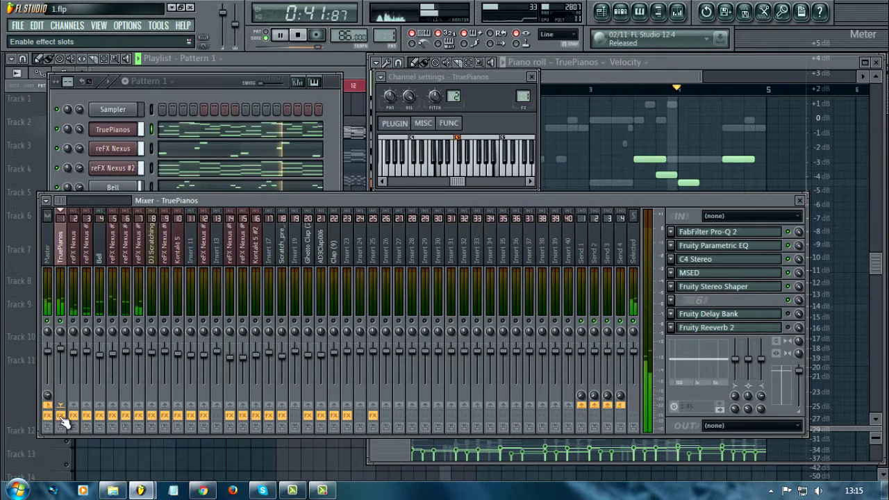
key(space)
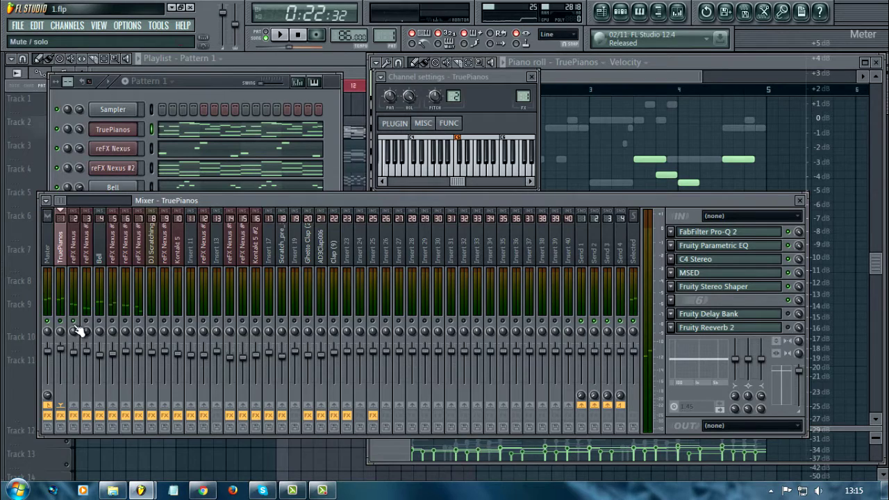
- Examine the first reFX Nexus channel's notes and plugin preset, ending on its mixer track
click(187, 151)
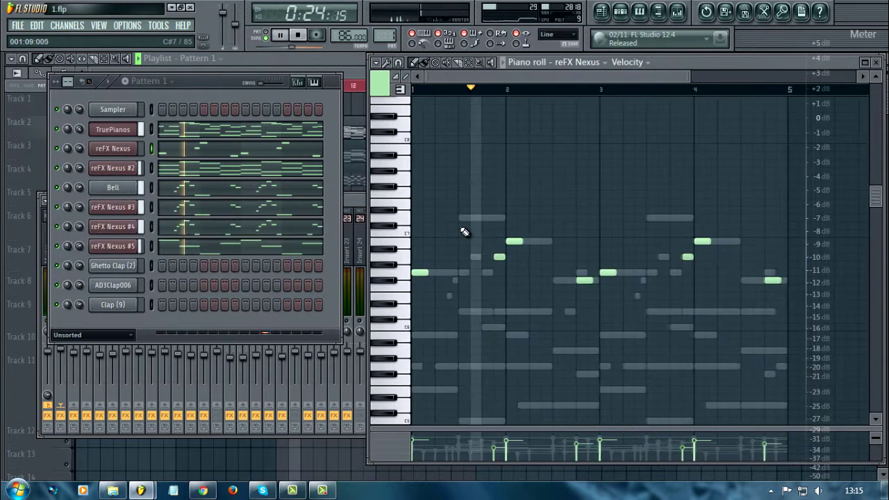
click(112, 149)
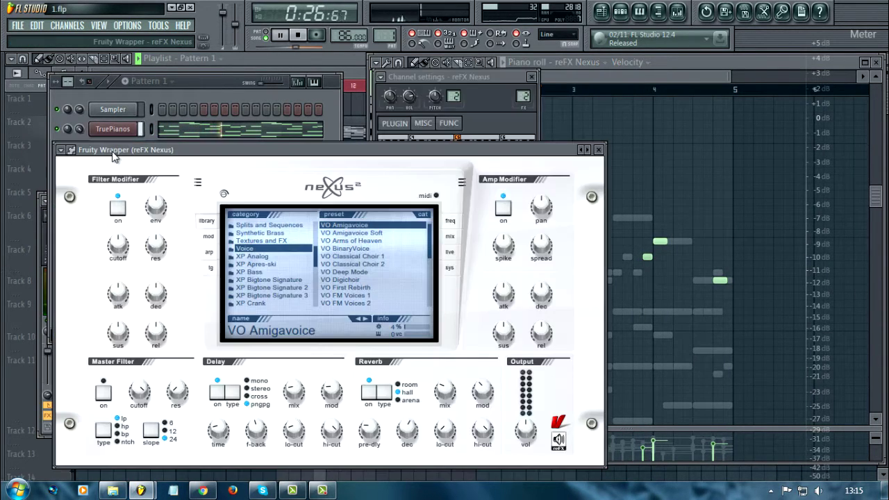
click(598, 151)
click(355, 205)
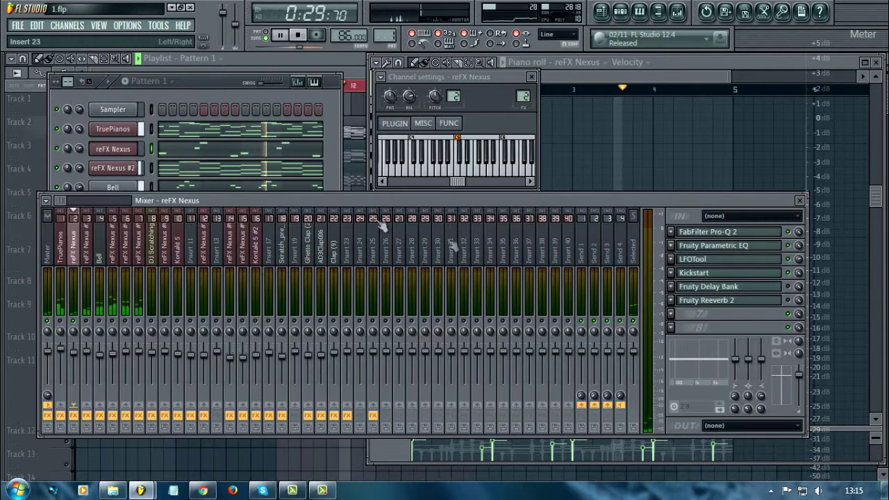
- Inspect the reFX Nexus track's Pro-Q 2, Parametric EQ, LFOTool and Kickstart effects in turn, ending on its notes with playback stopped
click(729, 233)
click(730, 233)
click(727, 247)
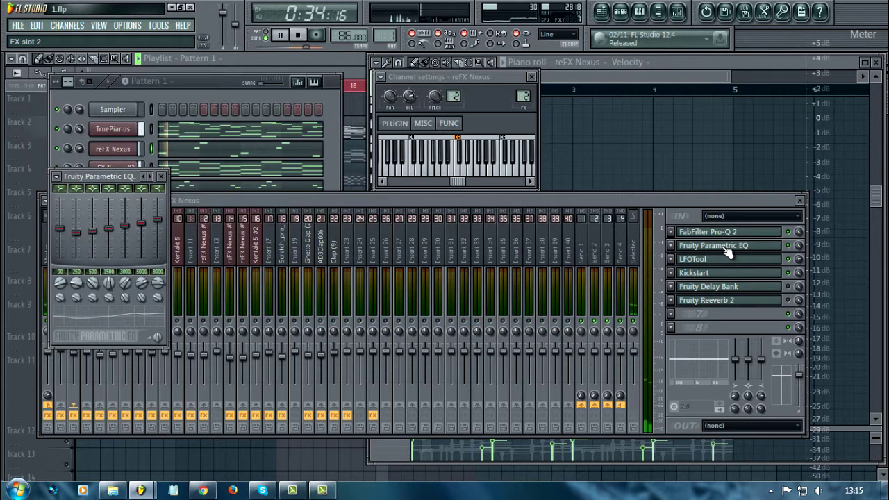
click(727, 249)
click(729, 260)
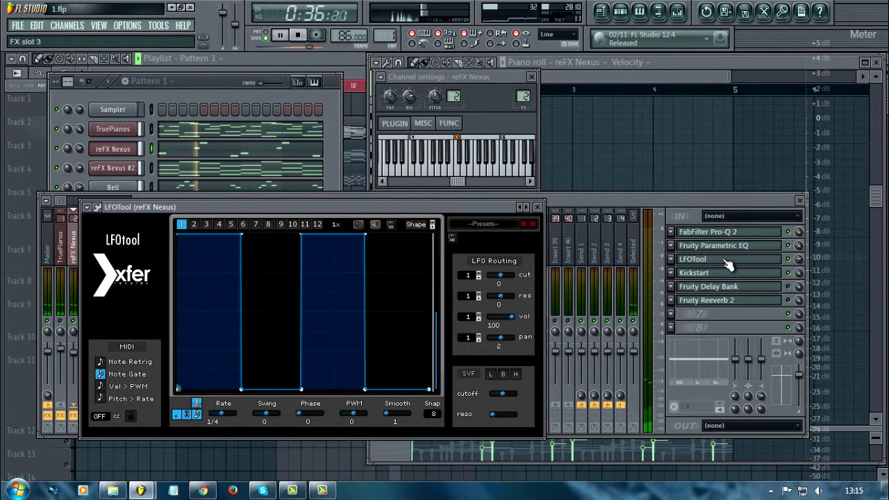
click(726, 262)
click(729, 275)
click(729, 274)
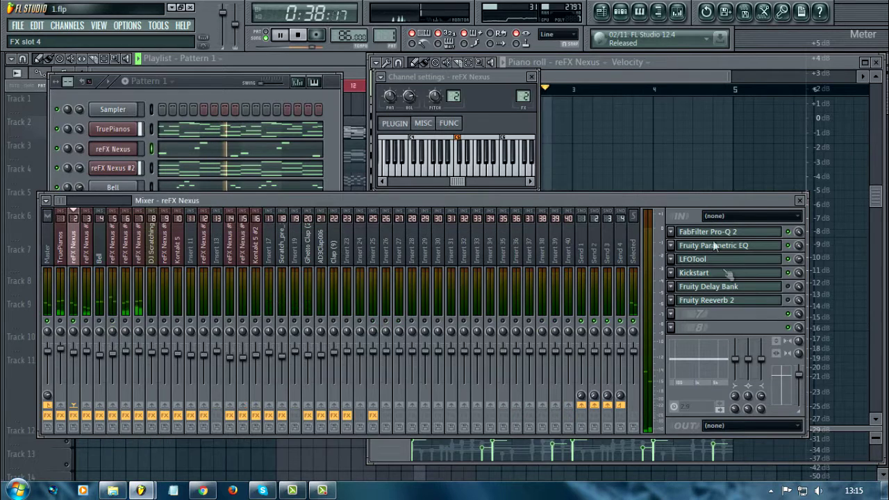
click(639, 76)
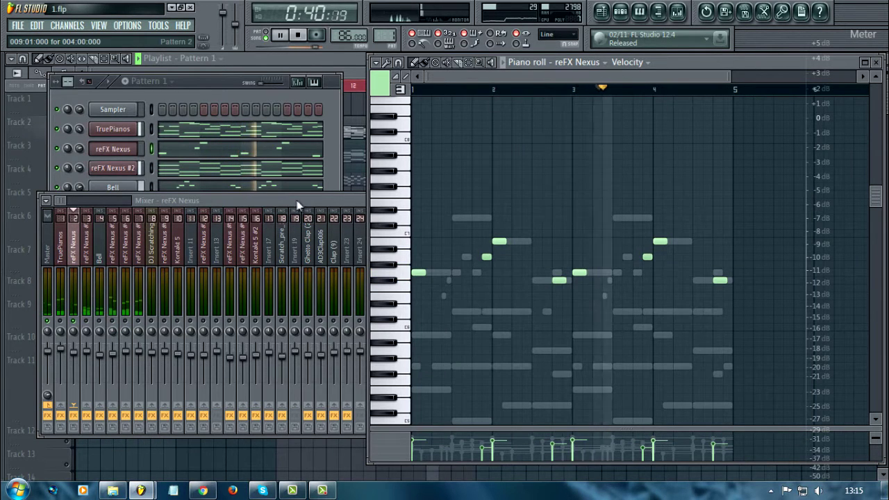
key(space)
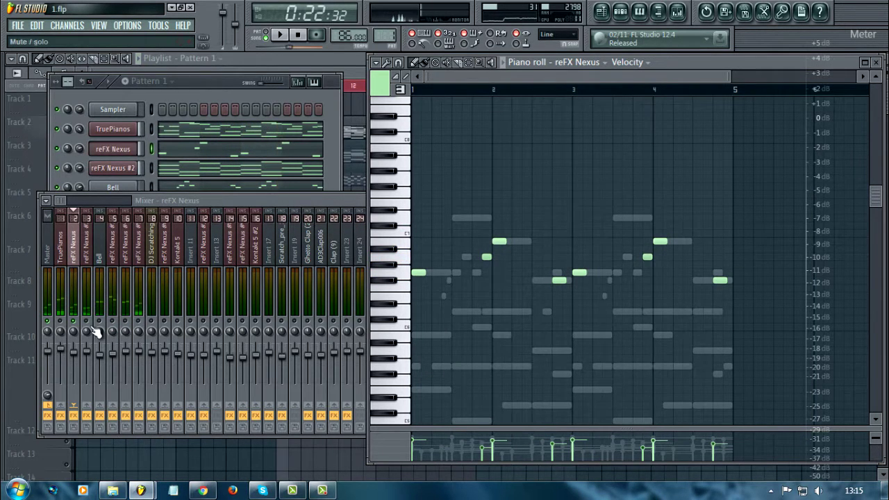
- Unmute the reFX Nexus #2 mixer track and display all of its chord notes in the piano roll
click(97, 327)
click(90, 244)
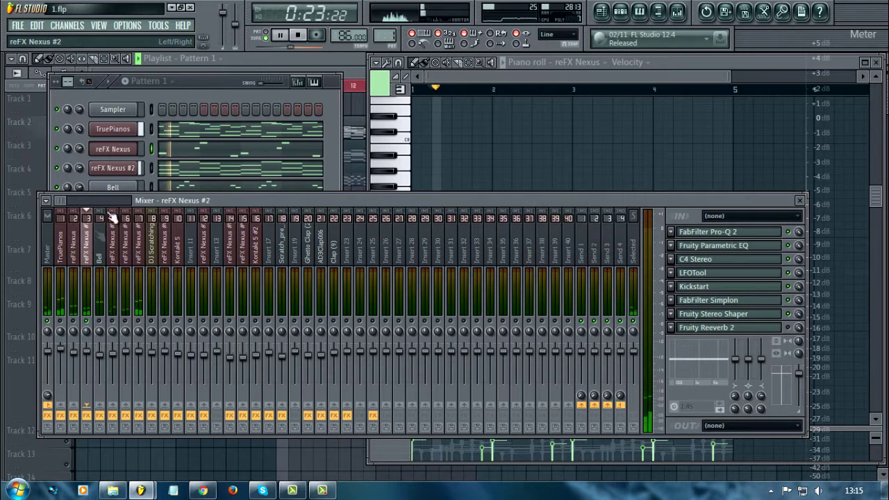
click(180, 166)
click(178, 171)
ctrl+scroll(525, 259, down, 4)
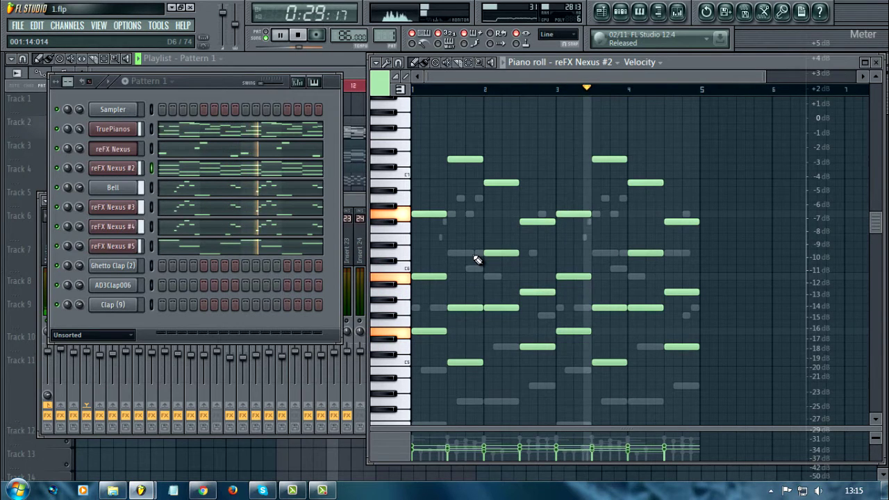
- Examine the reFX Nexus #2 instrument's preset settings alongside its notes, ending on the mixer
click(349, 198)
click(112, 167)
click(660, 201)
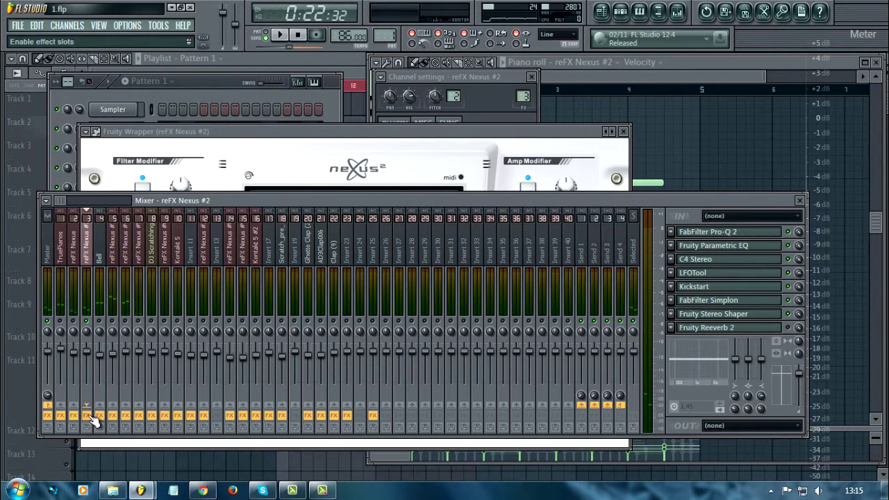
click(259, 147)
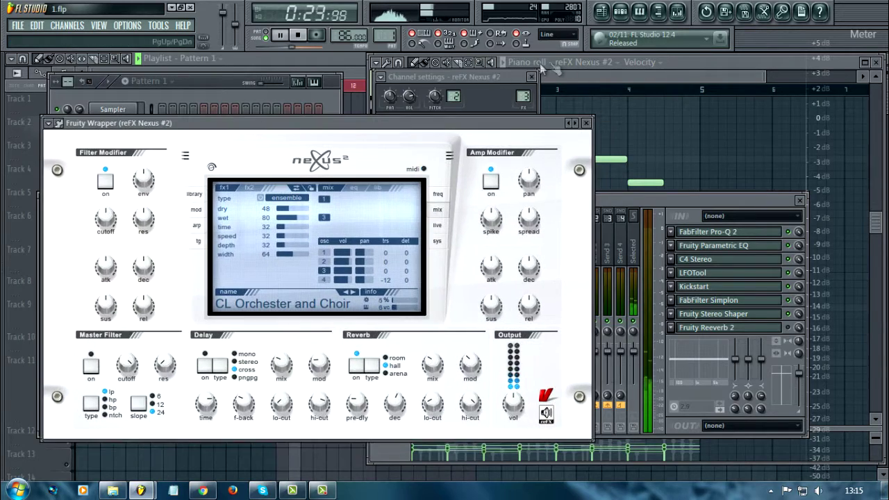
click(597, 74)
click(677, 12)
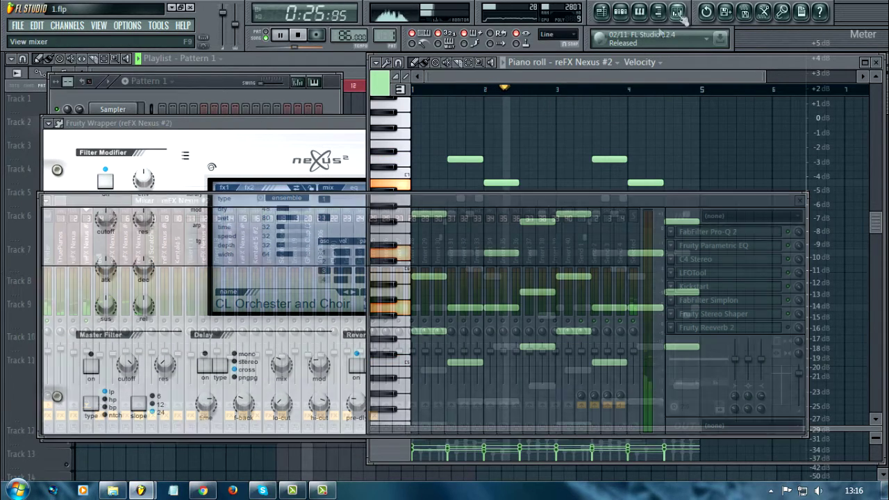
- Inspect the reFX Nexus #2 track's Pro-Q 2, Parametric EQ, C4 Stereo and LFOTool effects one after another
click(729, 233)
click(729, 233)
click(727, 248)
click(727, 248)
click(728, 260)
click(727, 260)
click(728, 275)
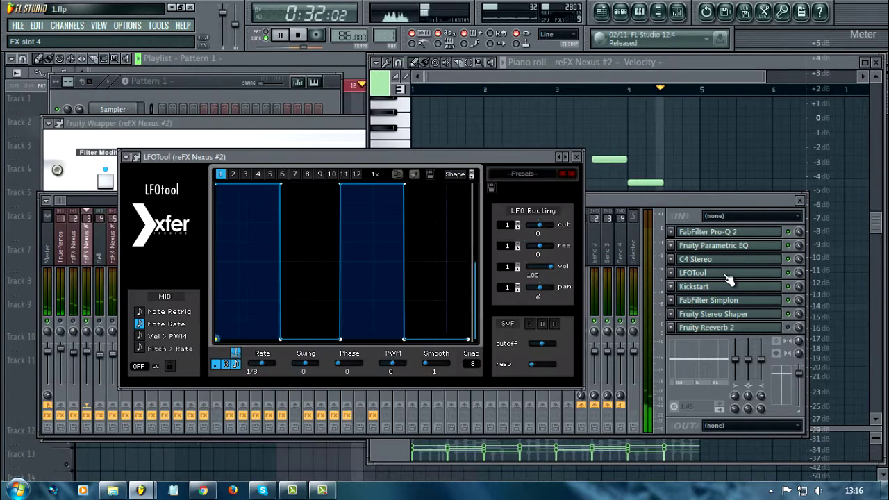
click(727, 276)
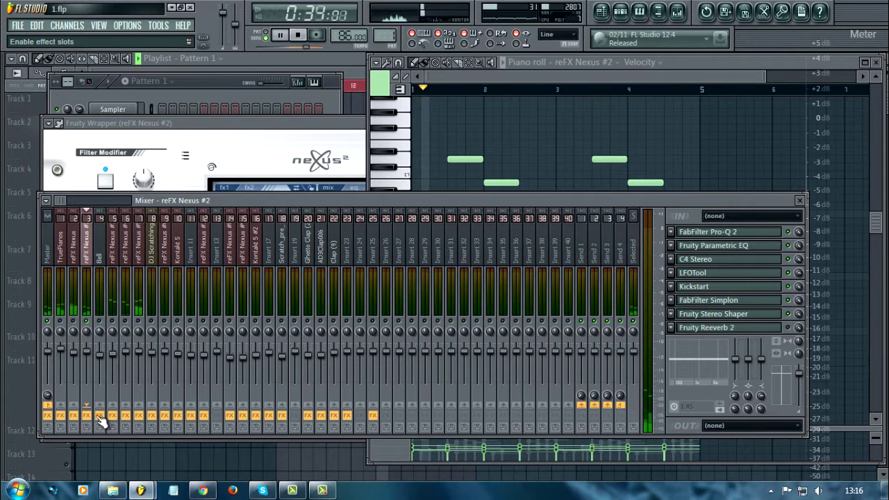
- Inspect the FabFilter Simplon and Fruity Stereo Shaper settings on the reFX Nexus #2 track
click(233, 81)
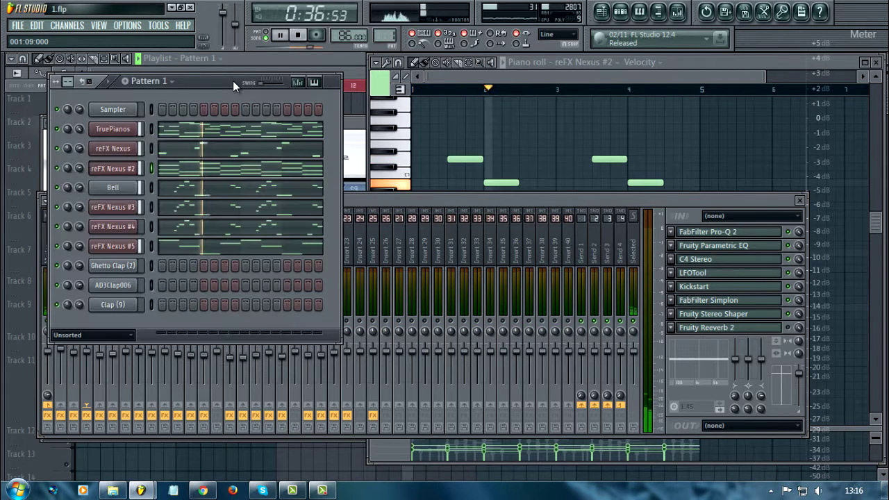
click(733, 301)
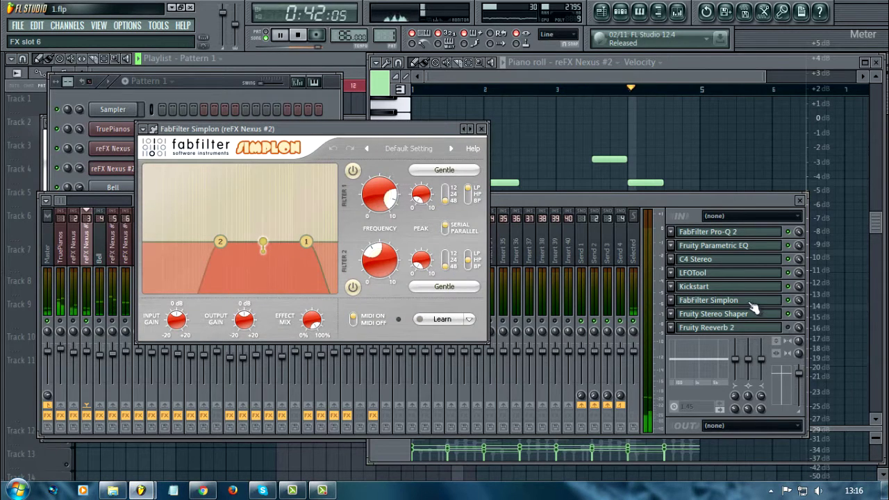
click(750, 314)
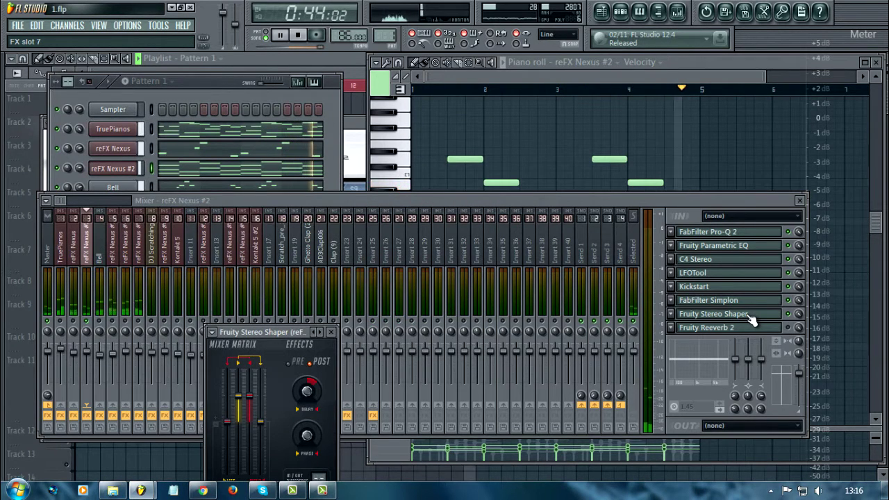
click(750, 314)
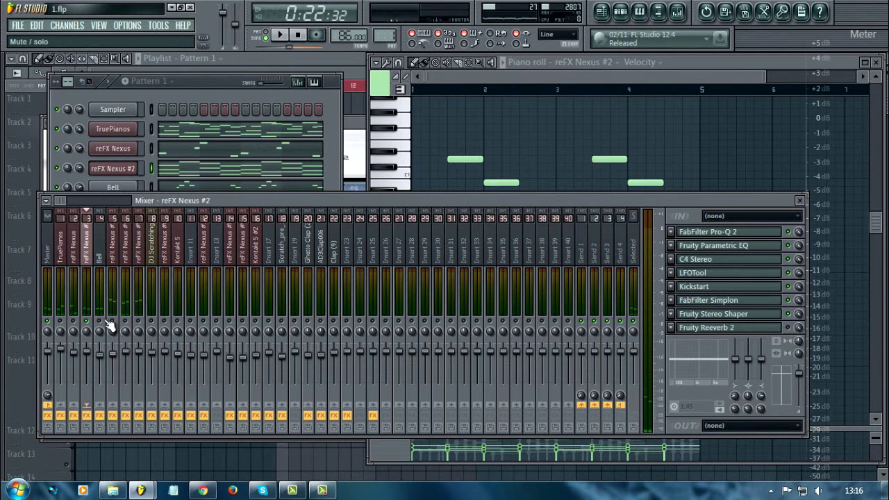
- Examine all of the Bell channel's notes during playback and its sample settings, ending on the mixer
click(203, 95)
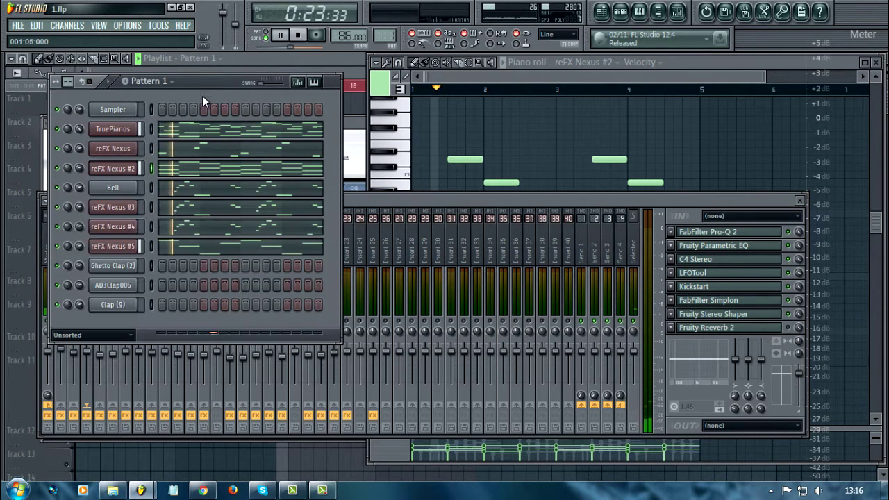
click(193, 189)
scroll(580, 251, down, 3)
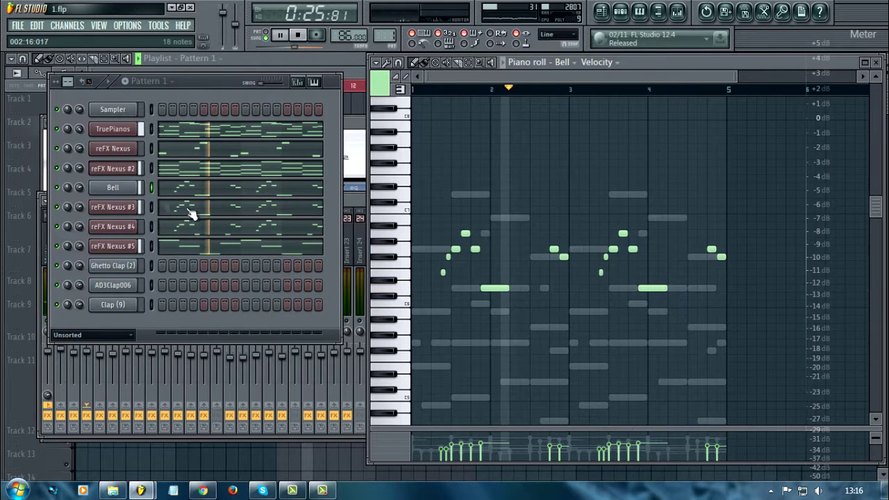
click(127, 192)
drag(435, 86, 252, 85)
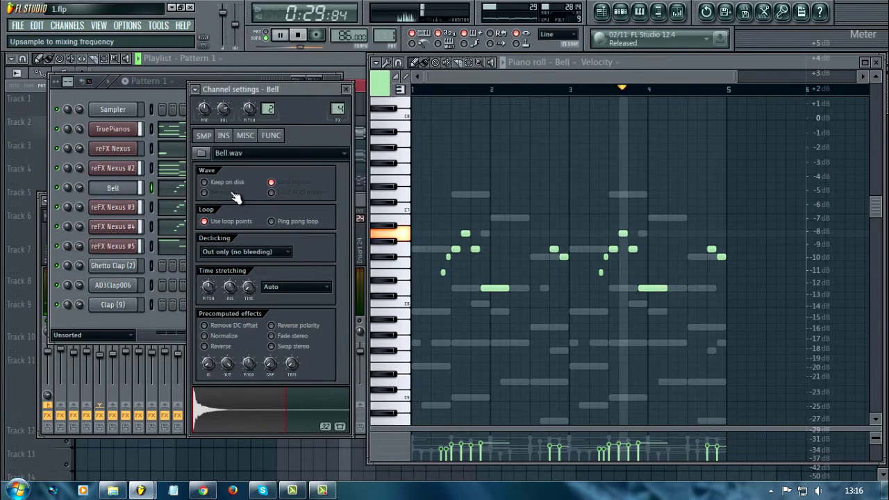
key(space)
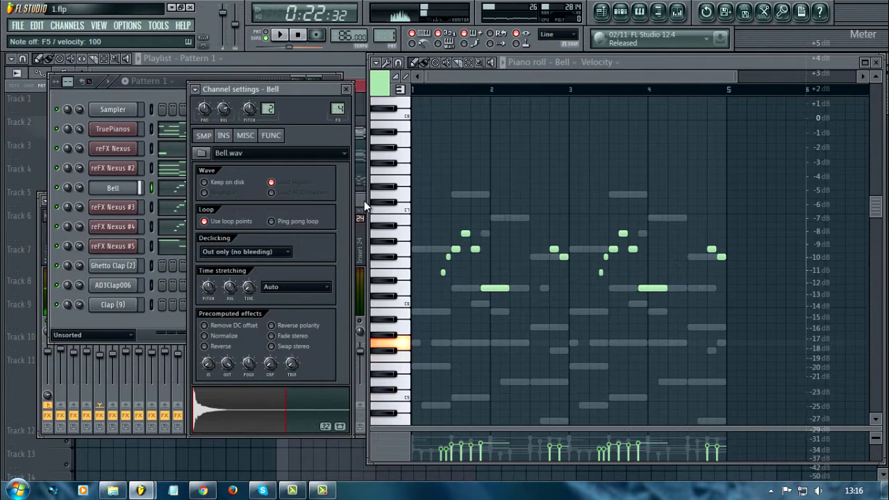
key(F9)
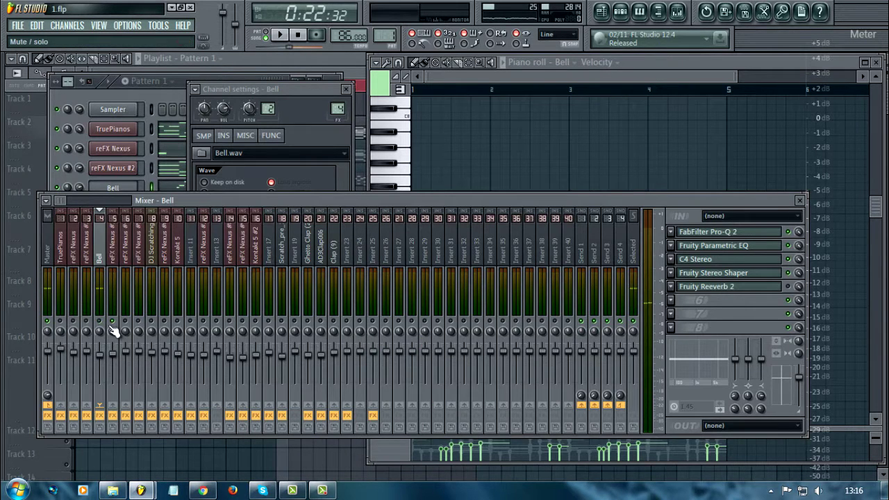
- Play the pattern while examining the reFX Nexus #3 notes and instrument preset, ending on its mixer track
click(178, 91)
key(space)
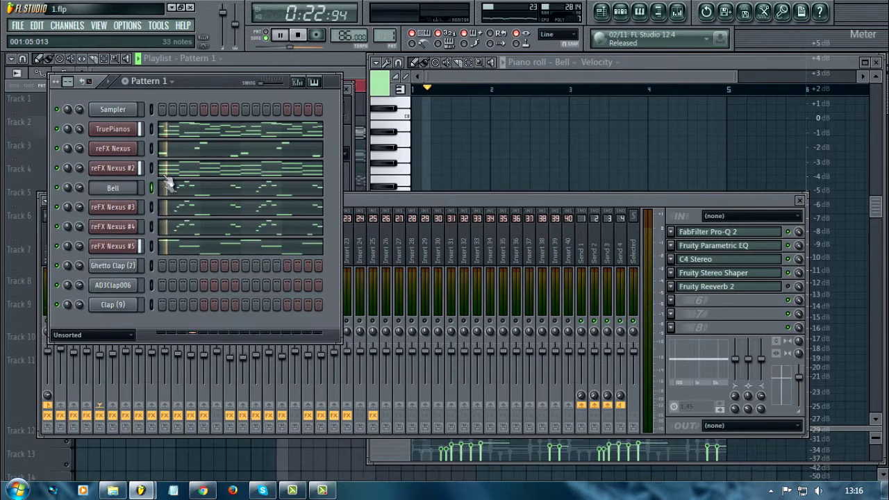
click(178, 210)
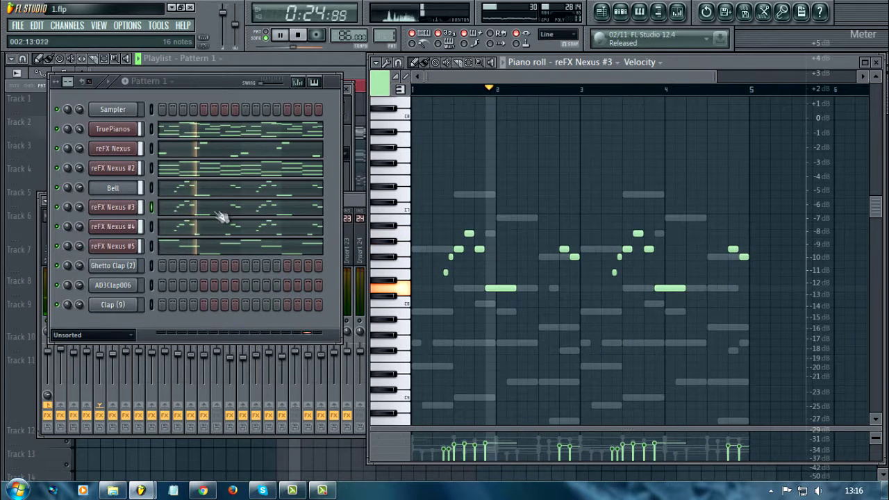
click(135, 208)
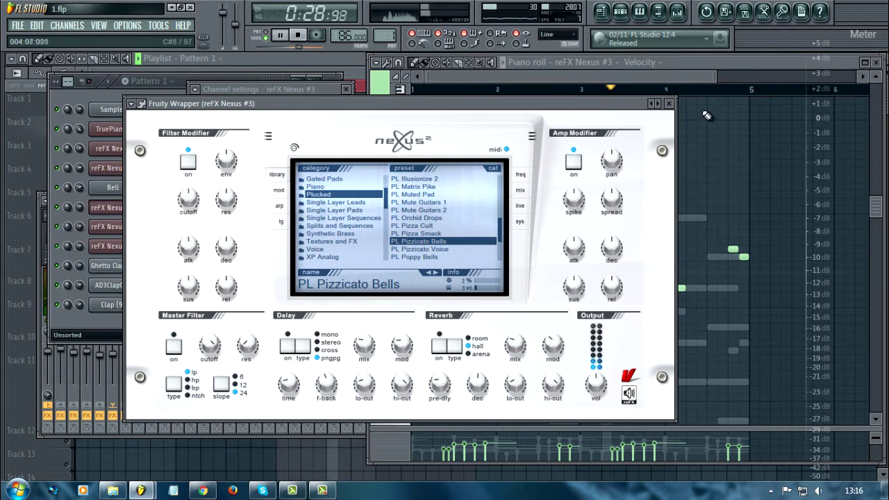
click(670, 104)
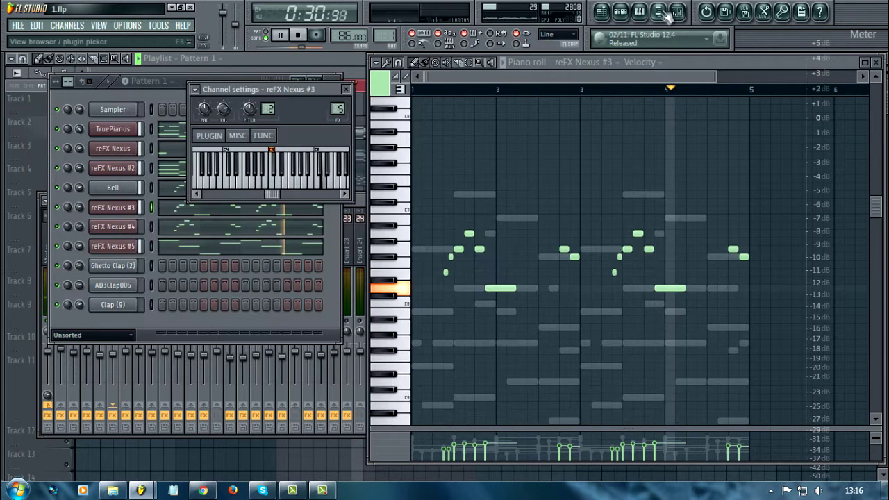
key(F9)
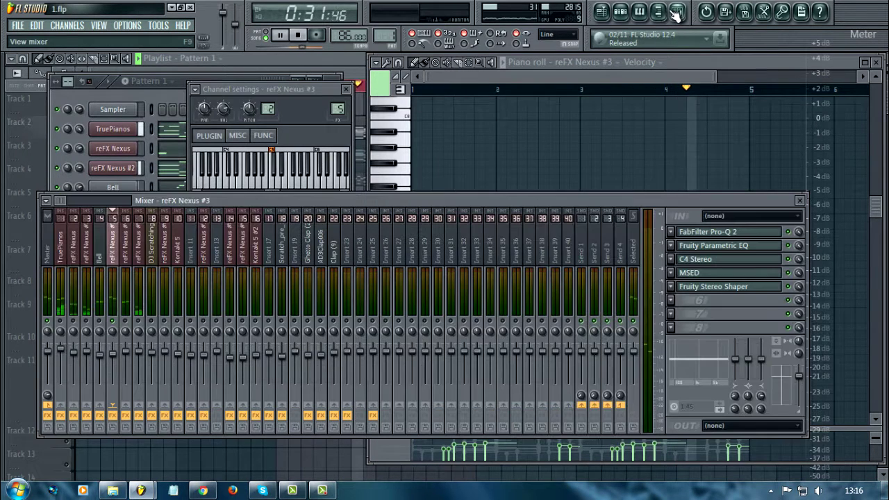
- Inspect the reFX Nexus #3 track's Pro-Q 2, Parametric EQ, C4 Stereo, MSED and Fruity Stereo Shaper effects one after another
click(730, 236)
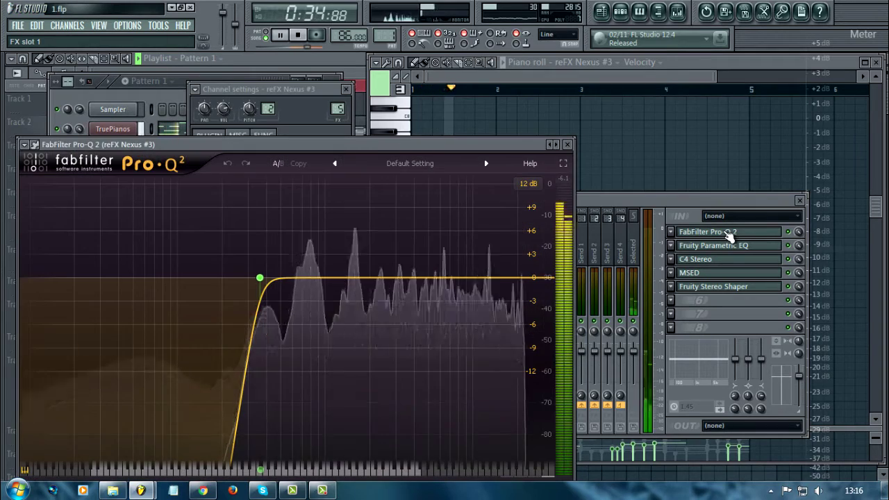
click(731, 248)
click(733, 256)
click(731, 273)
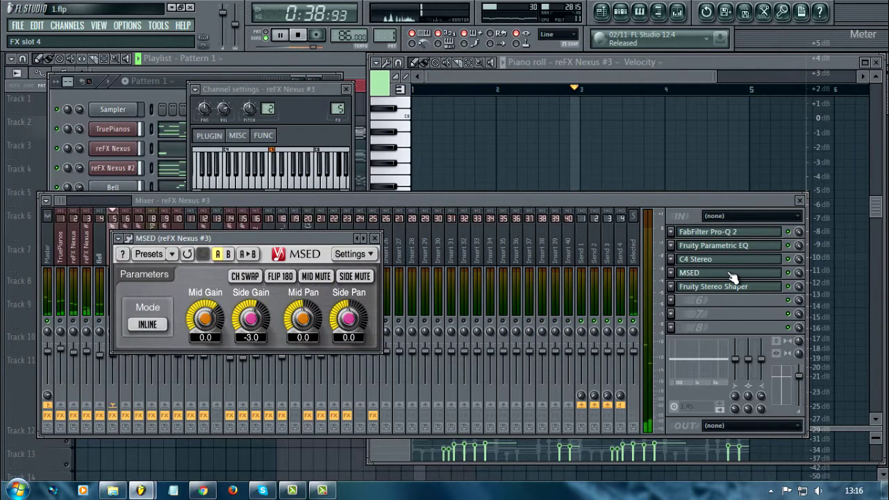
click(729, 288)
click(728, 290)
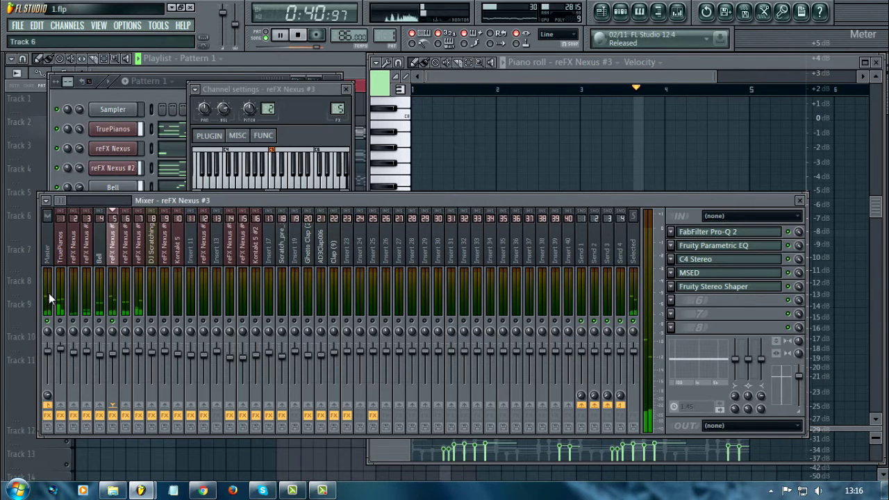
- Examine all of the reFX Nexus #4 notes and the instrument's preset, ending on the mixer
click(162, 98)
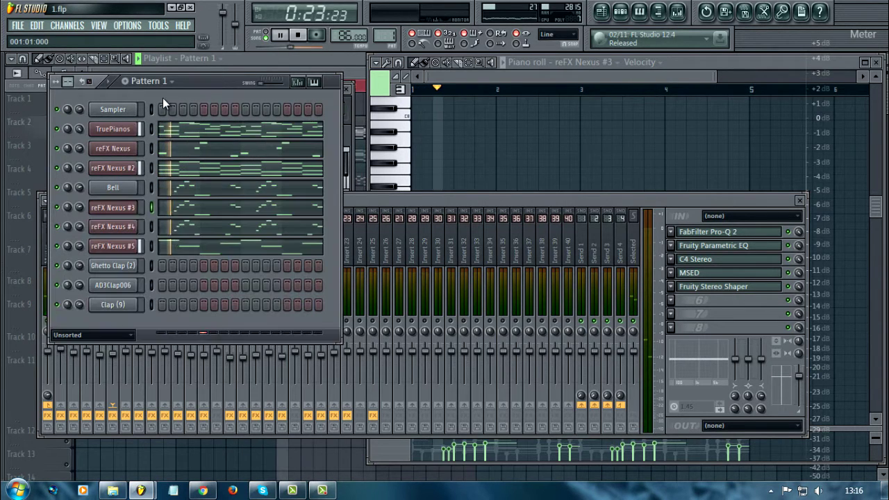
click(178, 228)
scroll(526, 243, down, 4)
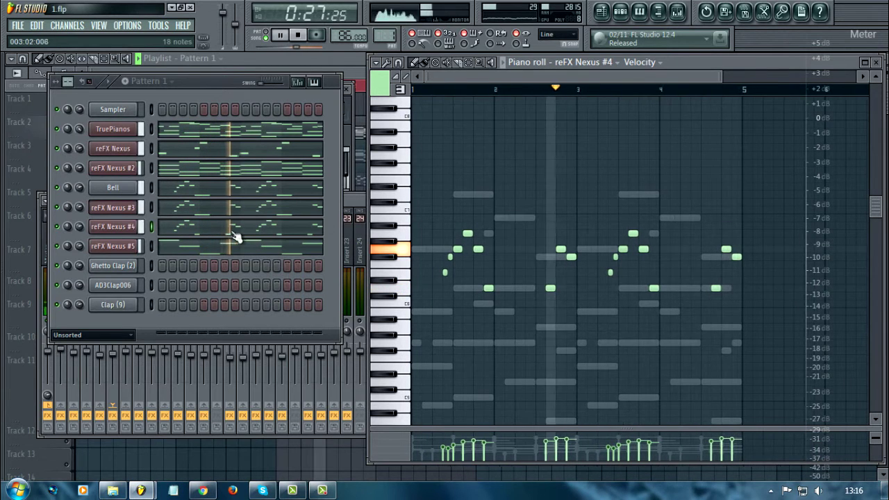
click(113, 228)
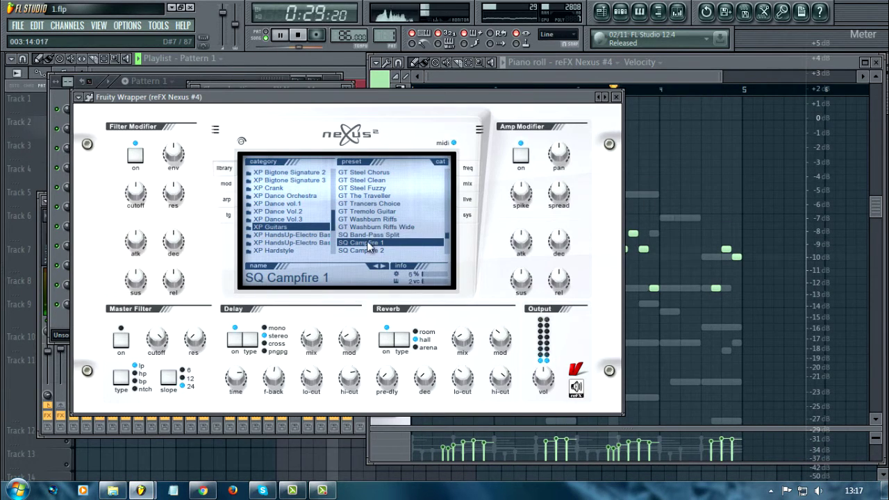
click(616, 97)
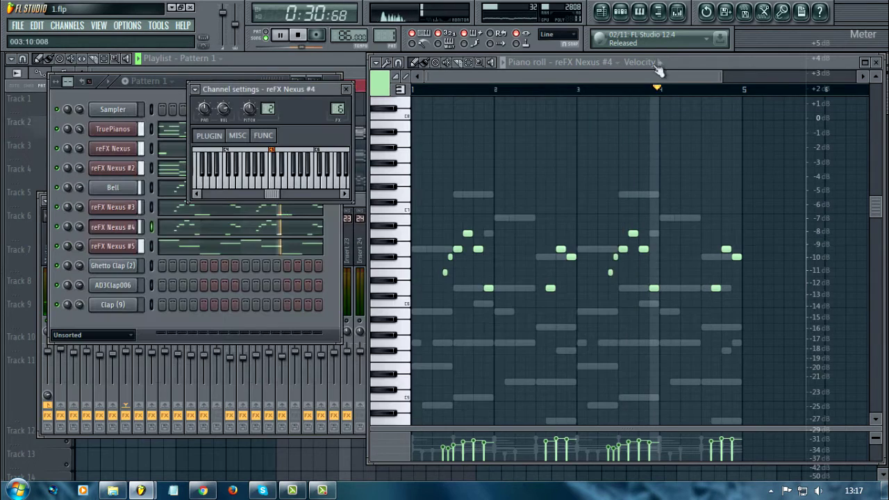
click(677, 13)
- Select the reFX Nexus #5 mixer track and display all of that instrument's notes in the piano roll
click(142, 257)
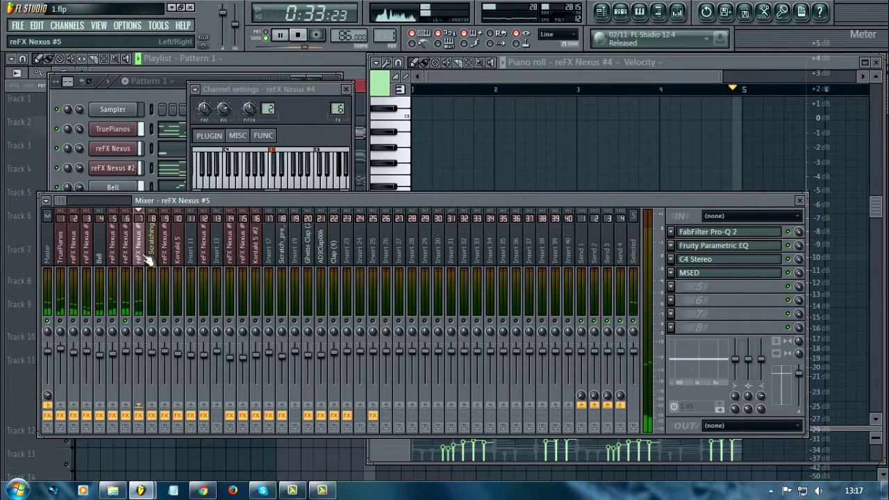
click(170, 93)
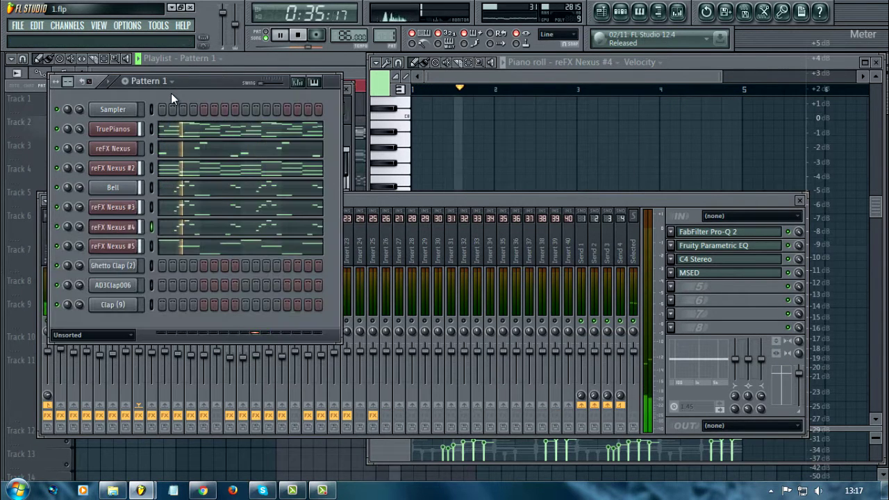
click(442, 208)
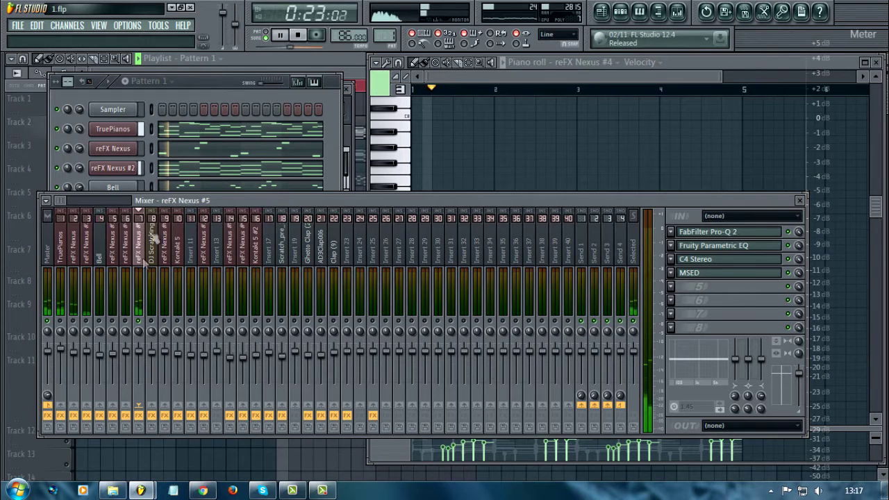
click(215, 84)
click(153, 248)
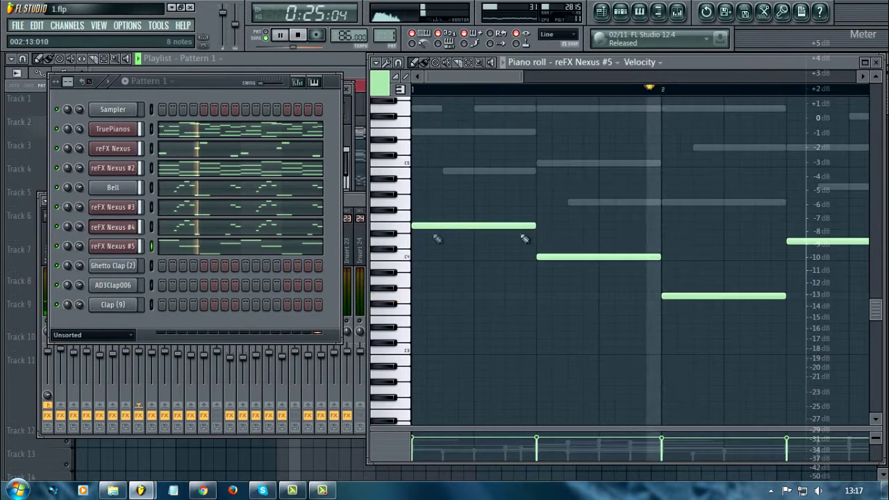
scroll(536, 243, down, 5)
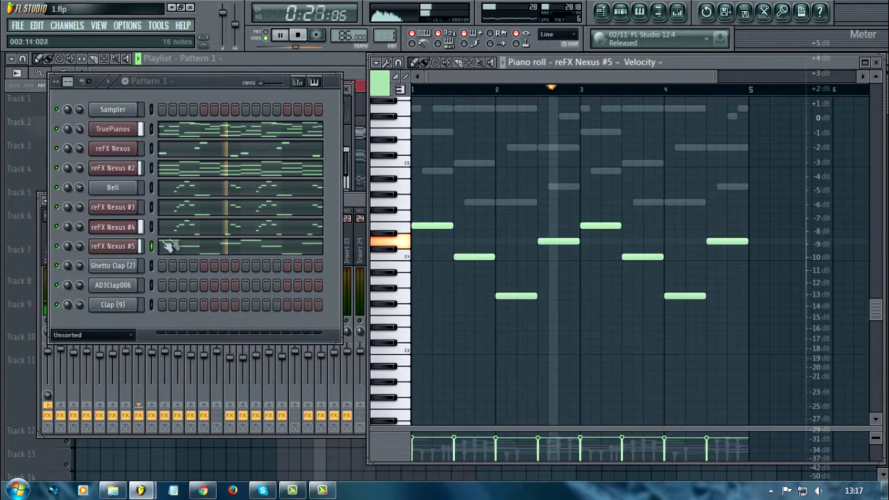
- Inspect the reFX Nexus #5 instrument's preset and its mixer track, ending with playback stopped
click(121, 248)
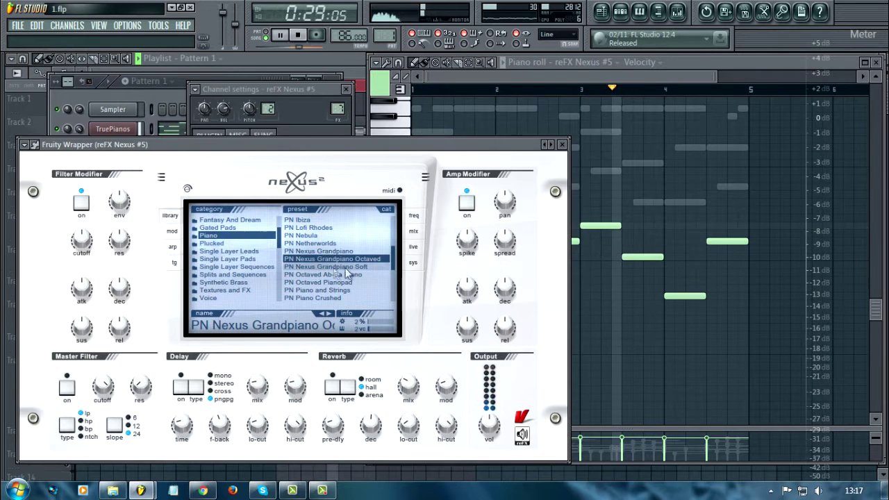
click(563, 144)
click(678, 13)
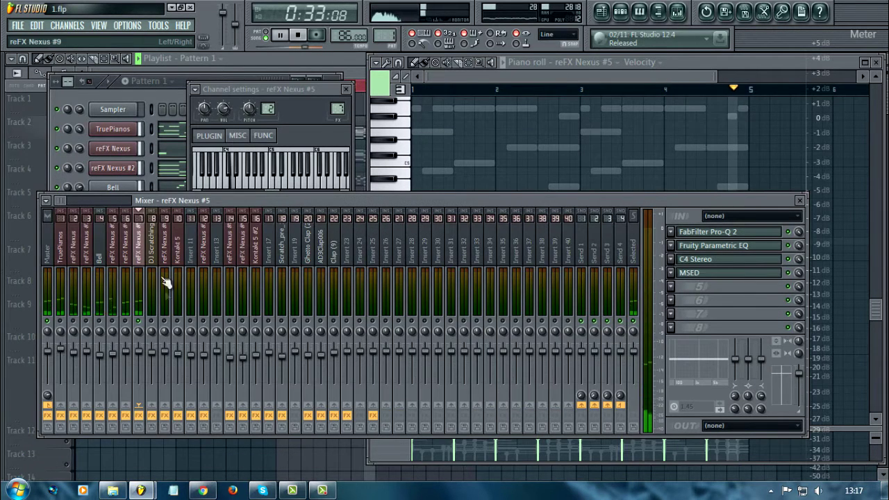
click(196, 79)
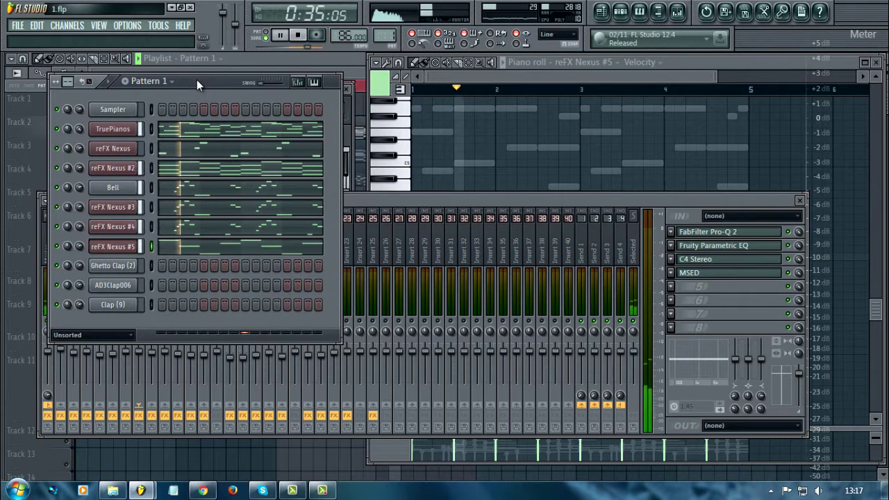
click(356, 203)
key(space)
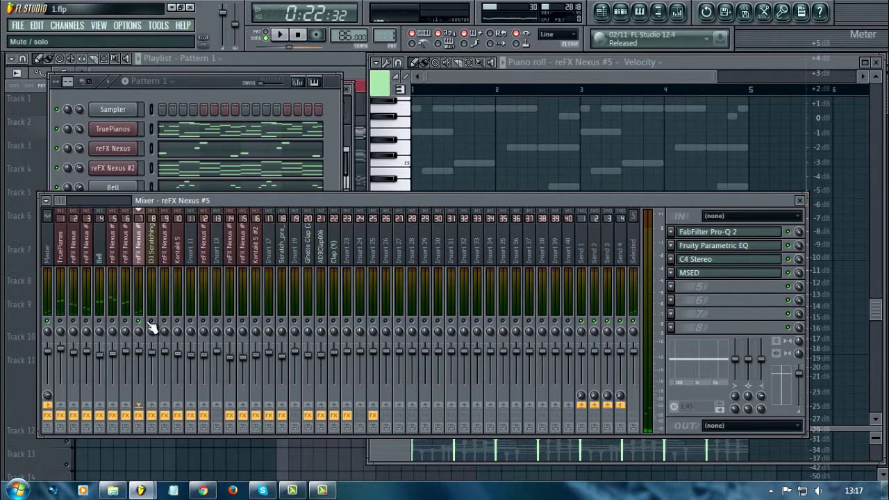
- Solo Track 3 in the playlist so that only Pattern 2 is active
click(224, 89)
click(334, 65)
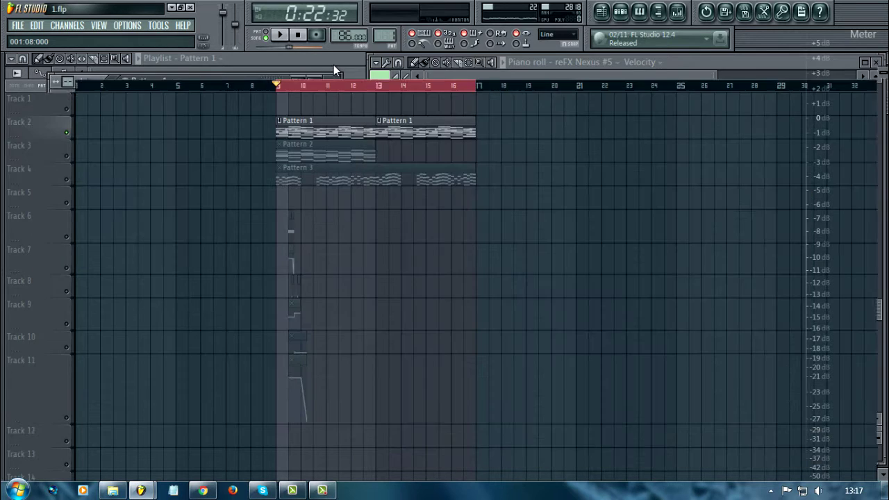
right_click(67, 156)
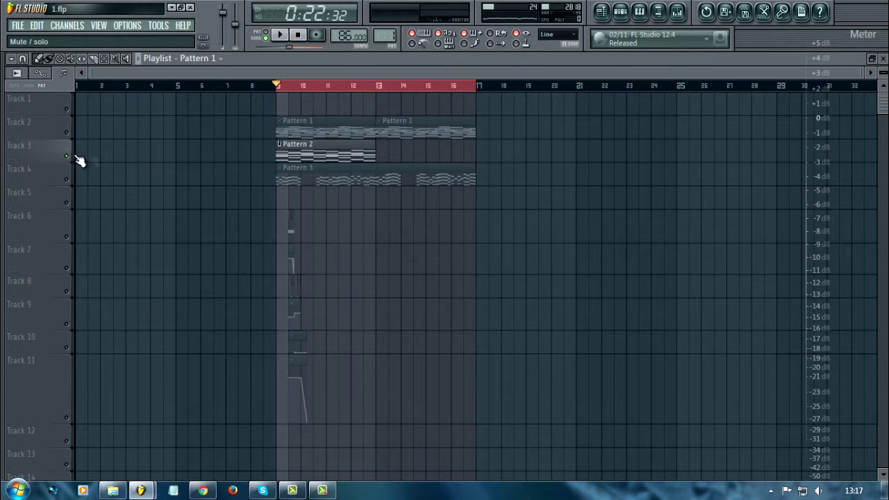
- Select the reFX Nexus #6 mixer track and open that instrument's Pattern 2 notes in the piano roll
click(678, 13)
click(166, 271)
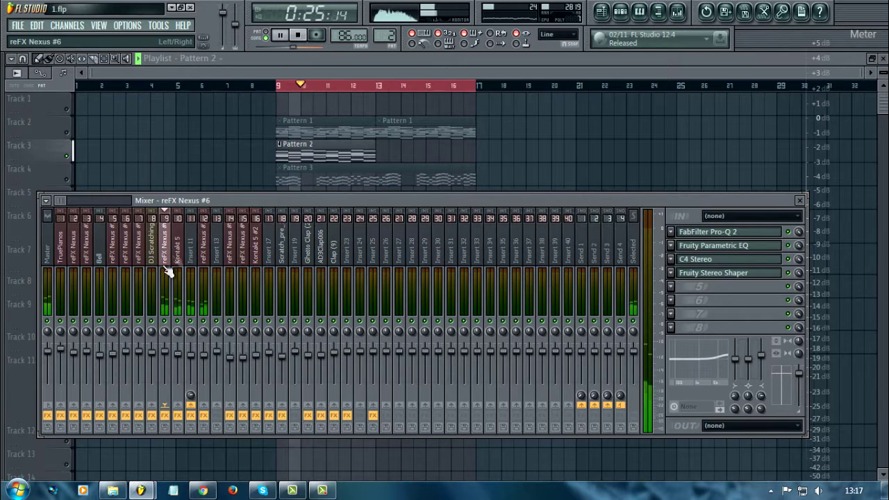
click(637, 12)
click(636, 11)
click(623, 13)
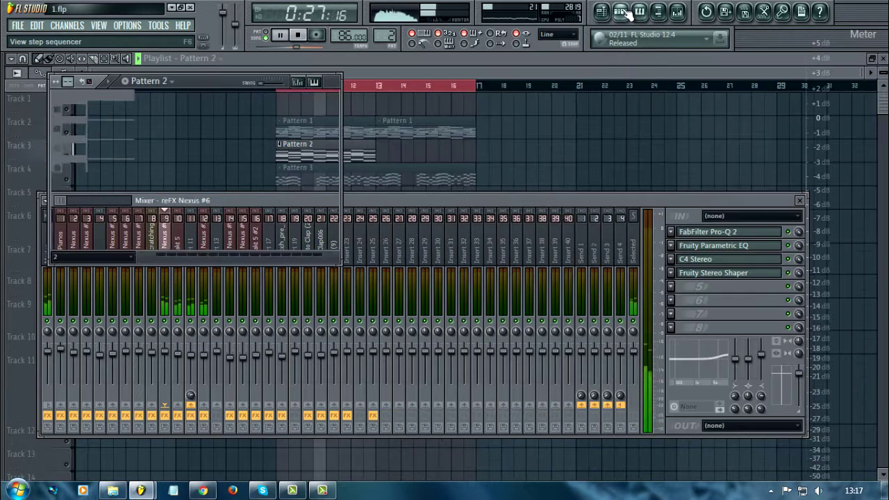
key(space)
click(186, 114)
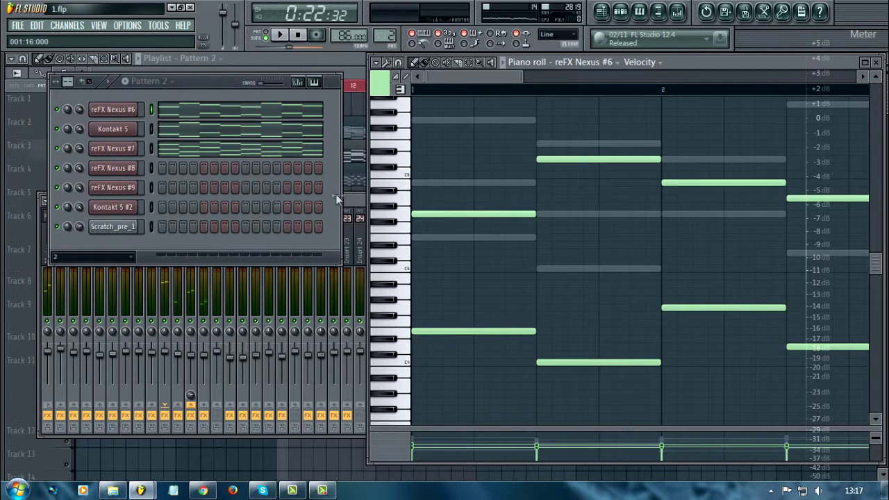
- Play Pattern 2 while examining the full set of reFX Nexus #6 notes and the instrument's preset settings
key(F9)
key(space)
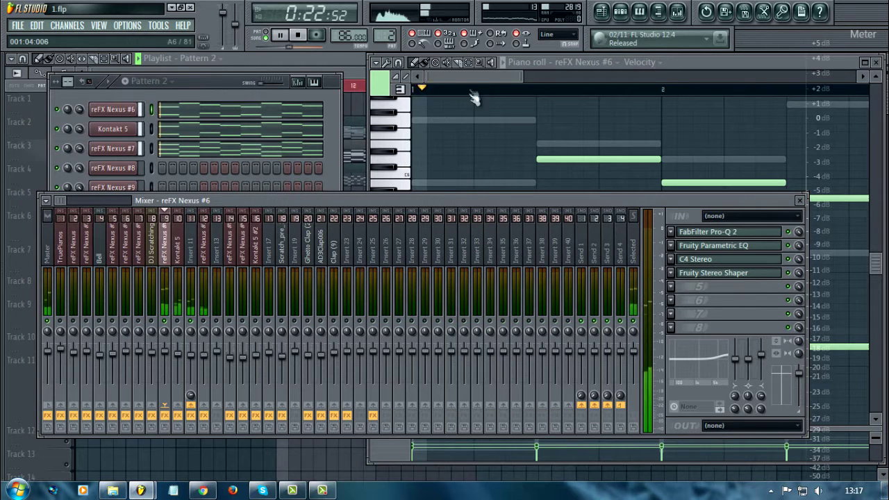
click(471, 95)
scroll(797, 247, down, 2)
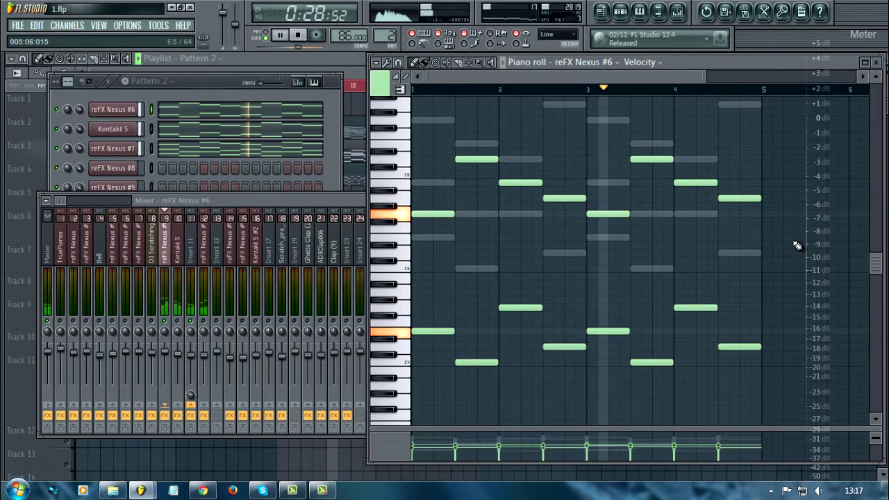
click(112, 109)
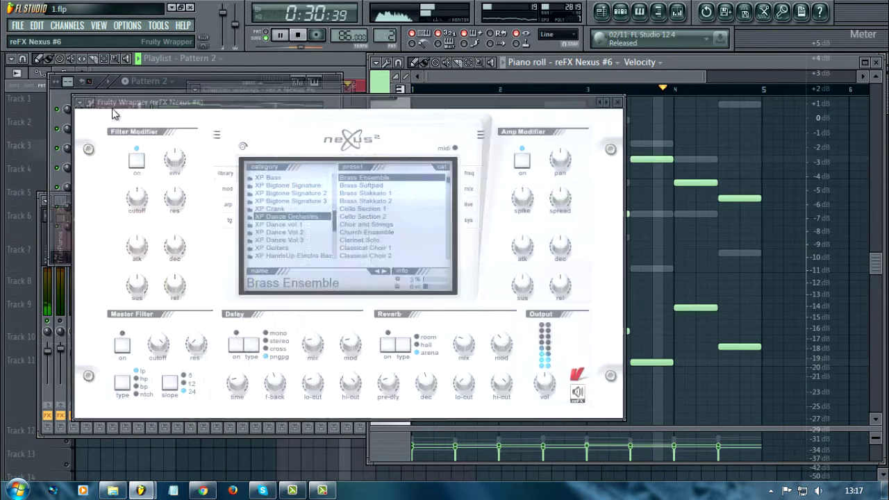
click(621, 102)
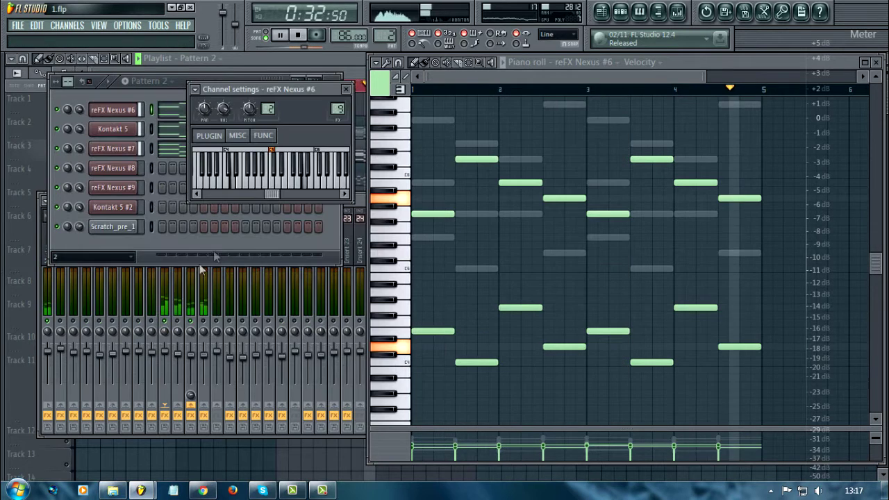
- Play Pattern 2 while examining Kontakt 5's mixer effects, piano roll notes and Trombone Section preset
key(space)
click(181, 327)
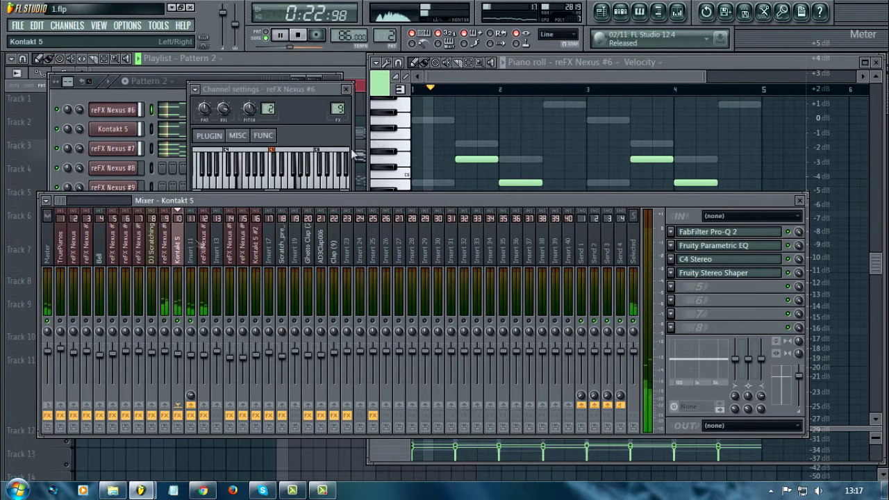
click(170, 131)
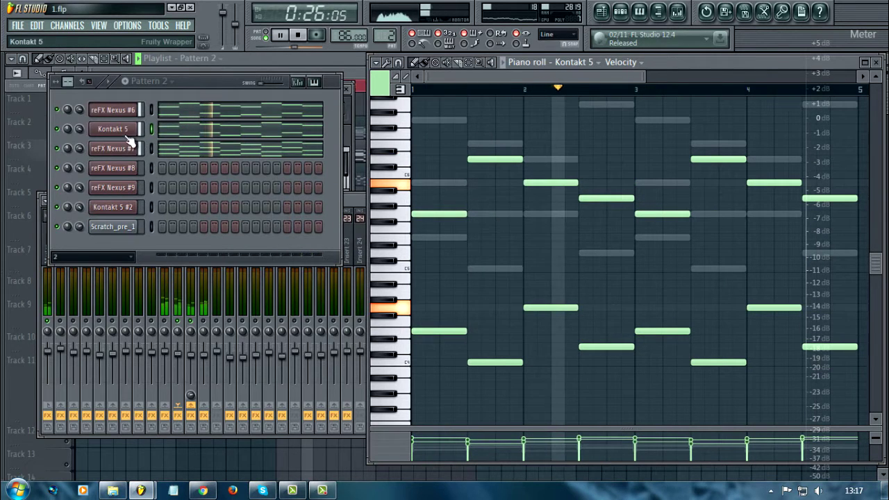
click(125, 134)
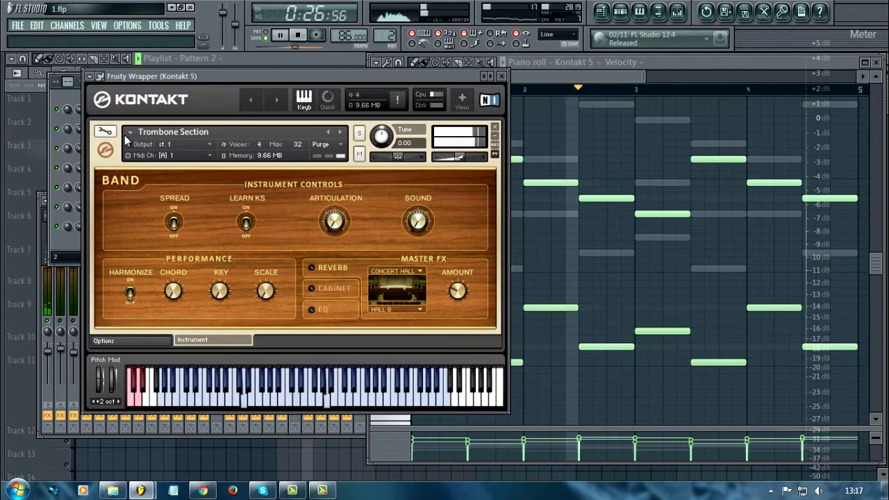
click(503, 76)
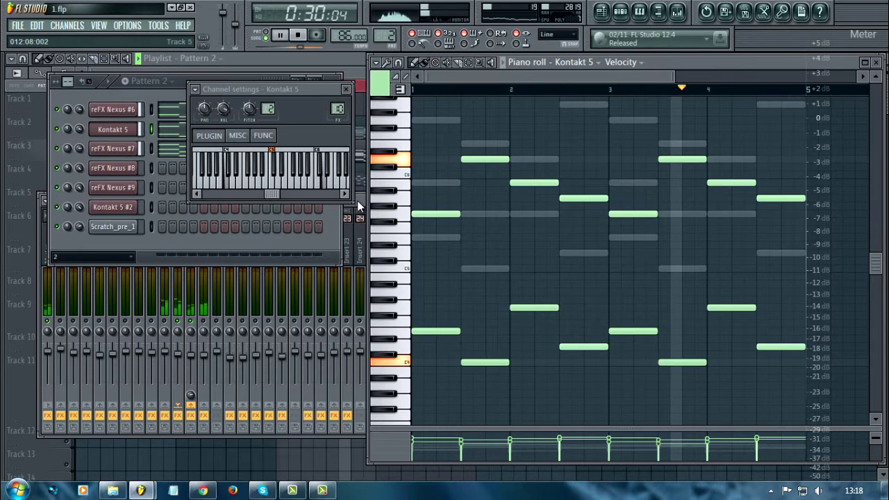
click(359, 206)
key(space)
key(space)
click(346, 89)
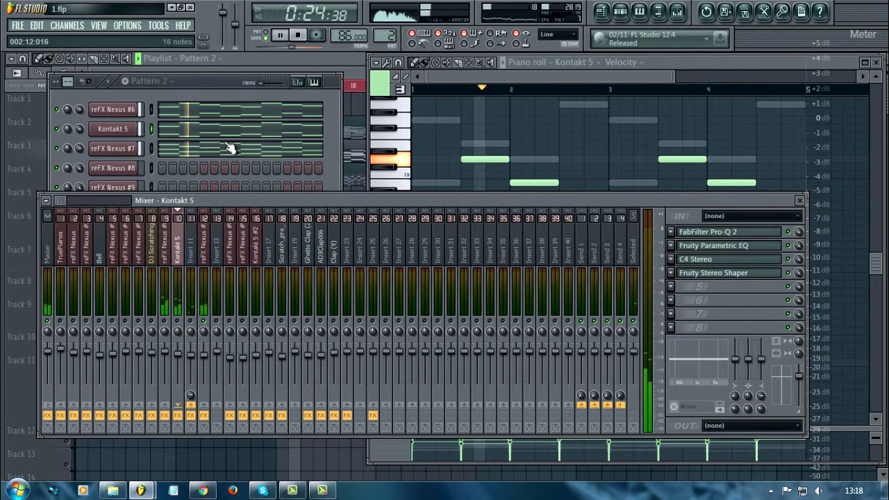
- Examine the reFX Nexus #7 notes in Pattern 2, the instrument's settings and its mixer track effects
click(232, 146)
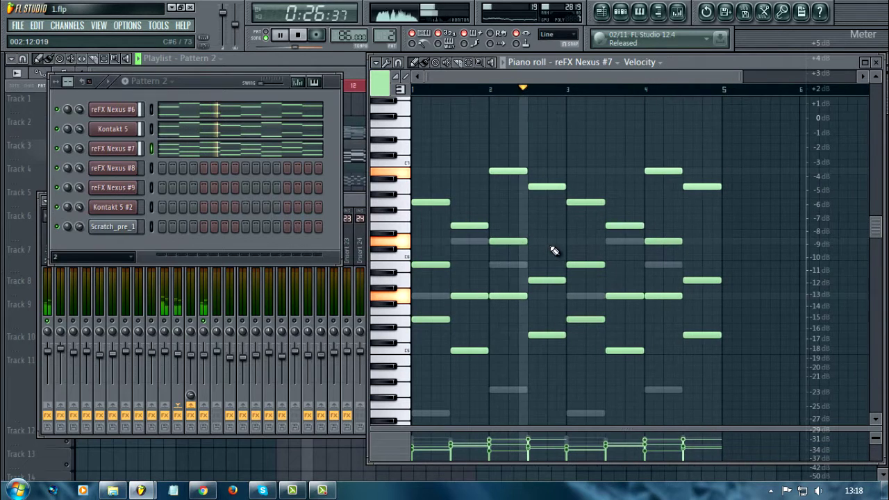
click(116, 154)
click(587, 174)
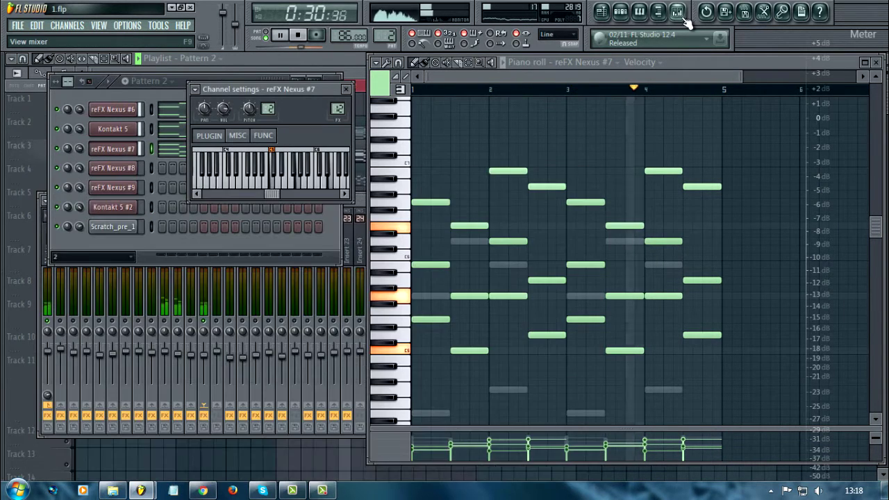
click(684, 21)
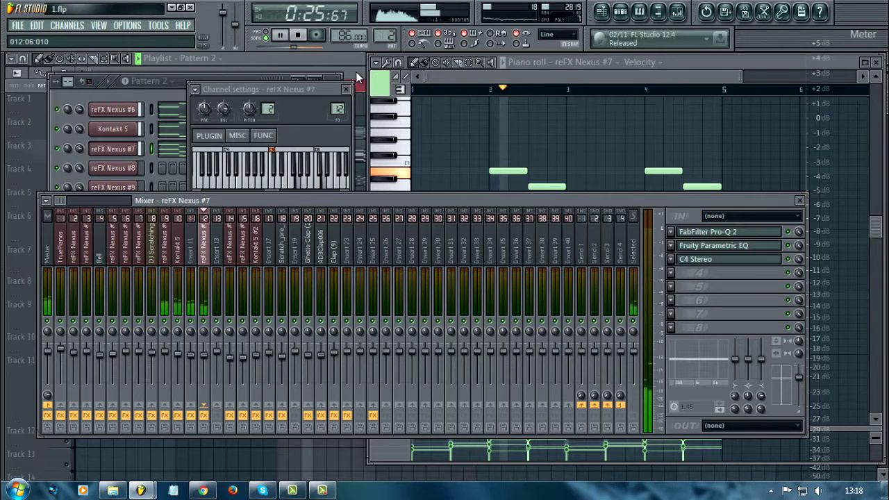
- Compare the mixer tracks reFX Nexus #6, Kontakt 5, Insert 11 and reFX Nexus #7 during playback, finishing with playback stopped
click(179, 246)
click(191, 247)
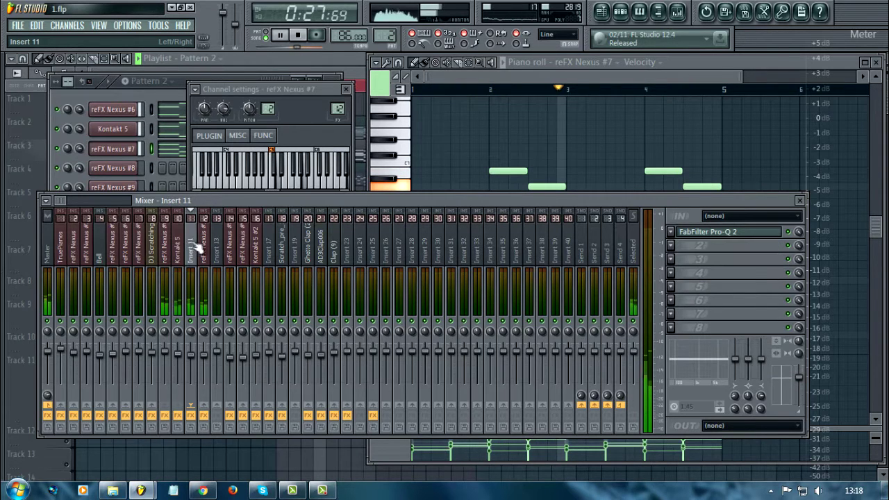
click(204, 247)
click(193, 244)
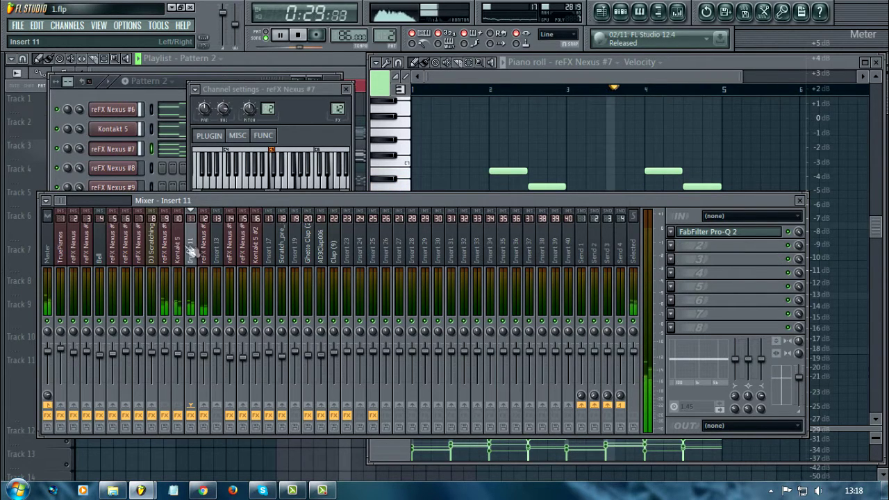
click(166, 247)
click(179, 247)
click(190, 250)
click(204, 250)
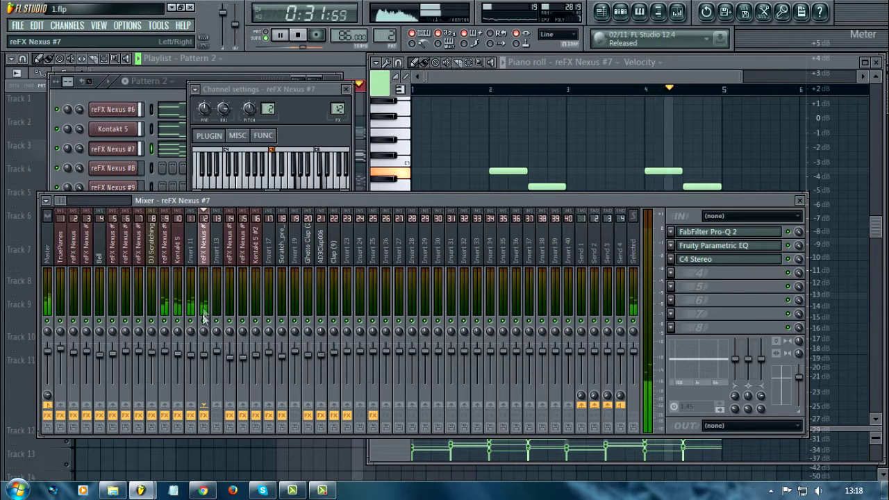
key(space)
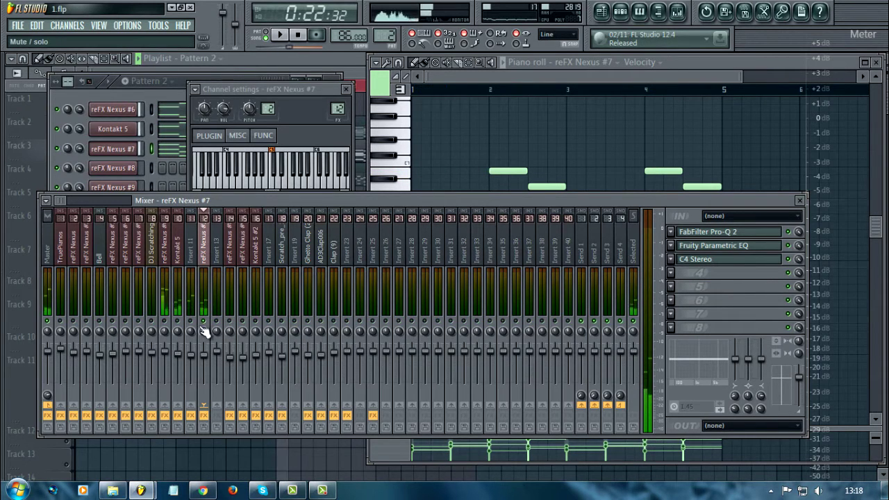
- Solo Track 4 in the playlist, play Pattern 3 and examine the full set of reFX Nexus #8 notes
click(332, 62)
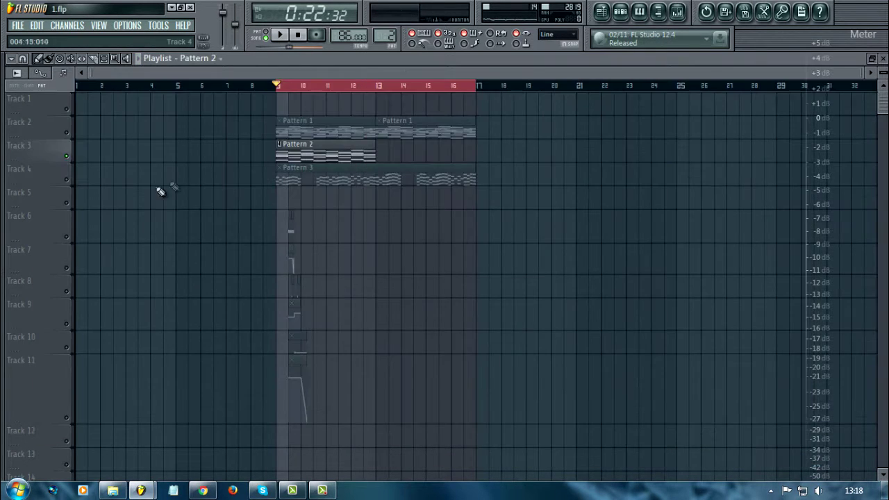
click(620, 11)
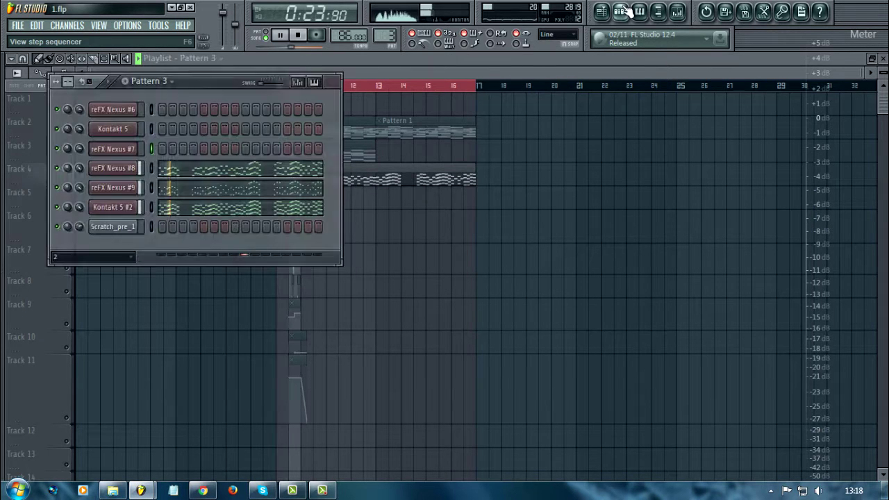
click(191, 174)
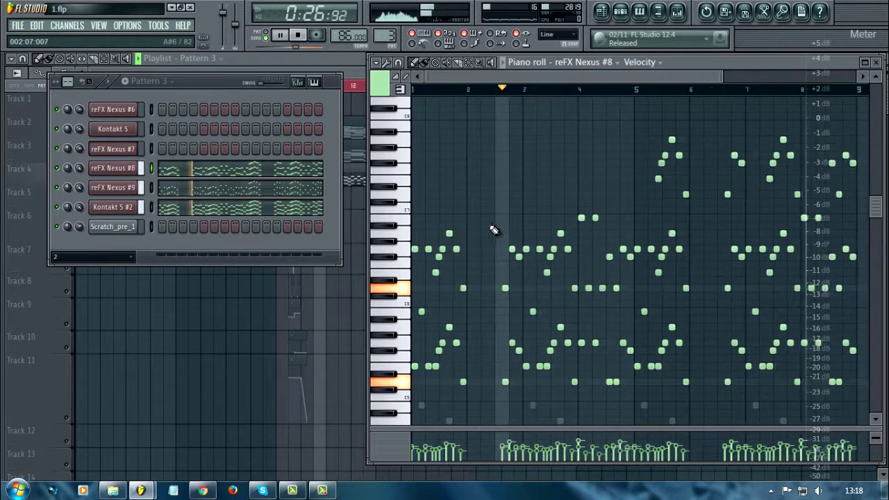
scroll(495, 229, down, 2)
scroll(497, 230, down, 2)
scroll(498, 229, up, 1)
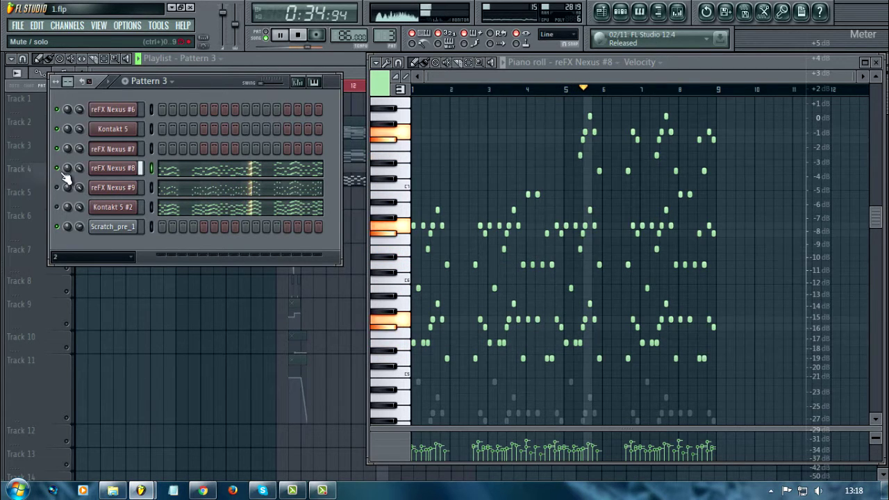
- Listen to reFX Nexus #9 on its own while examining its full set of Pattern 3 notes
click(206, 192)
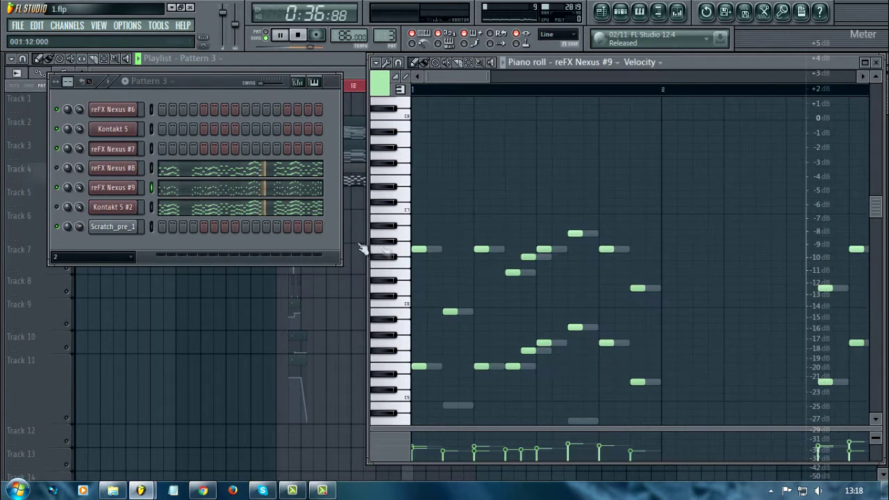
scroll(432, 265, down, 3)
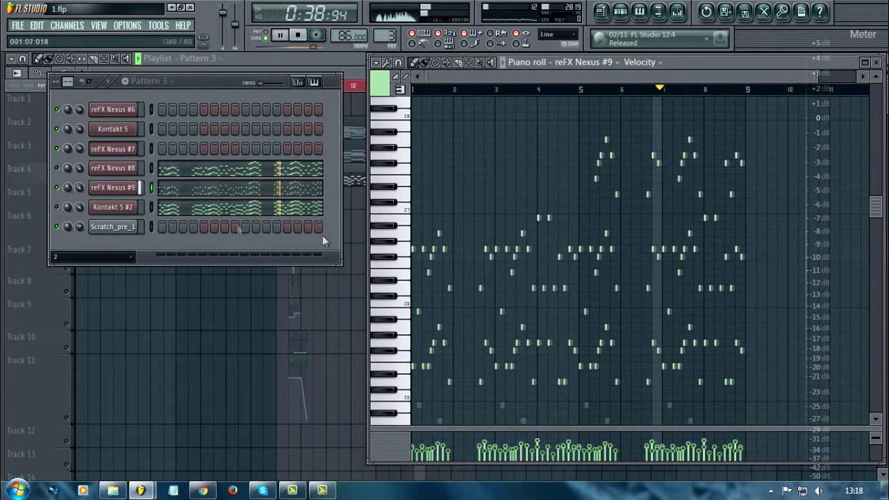
click(58, 188)
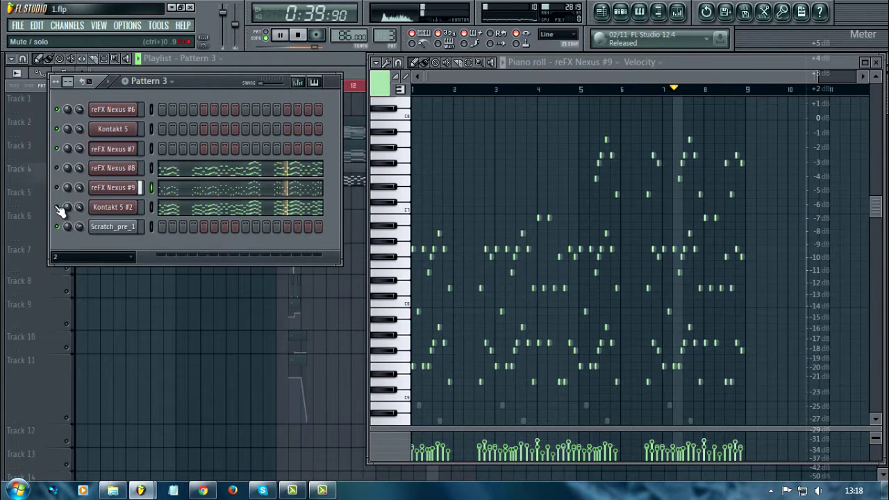
- Inspect the Kontakt 5 #2 instrument and its mixer track effects while all Pattern 3 instruments play
click(132, 207)
click(530, 79)
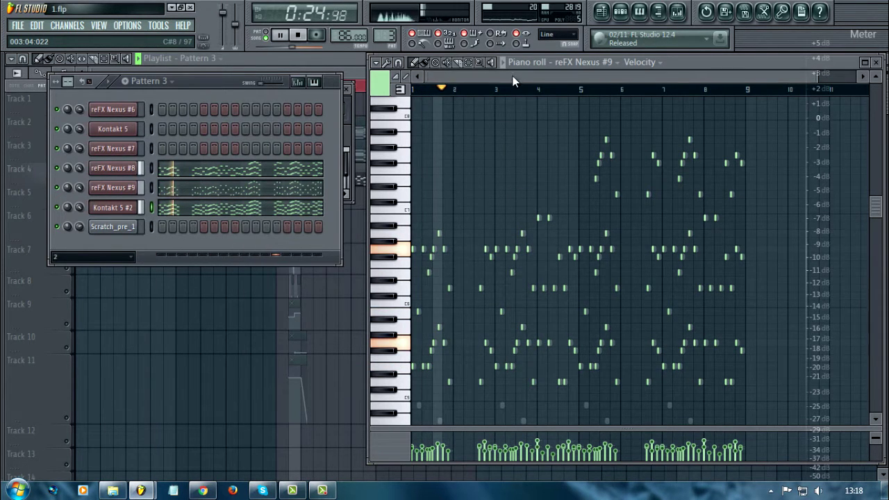
scroll(431, 173, up, 1)
scroll(431, 174, down, 1)
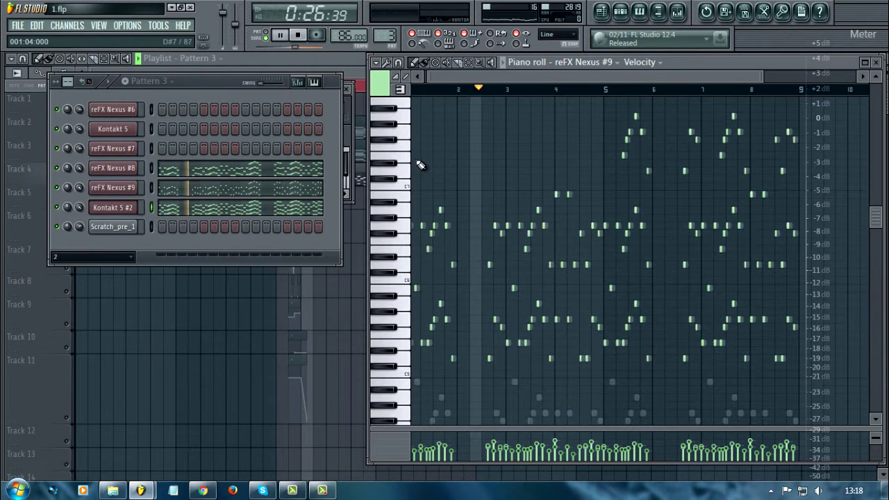
click(659, 11)
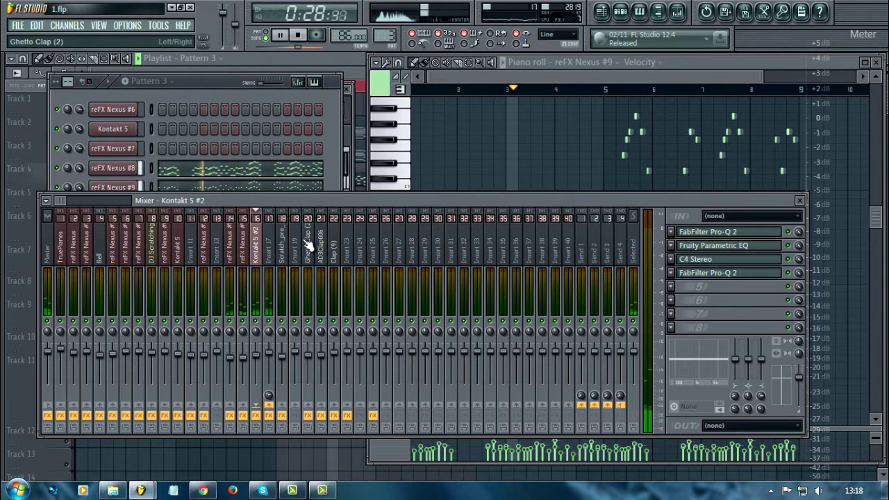
- Inspect the FabFilter Pro-Q 2 curve on mixer track Insert 17, and return to the playlist with playback stopped
scroll(304, 251, up, 2)
scroll(296, 260, down, 3)
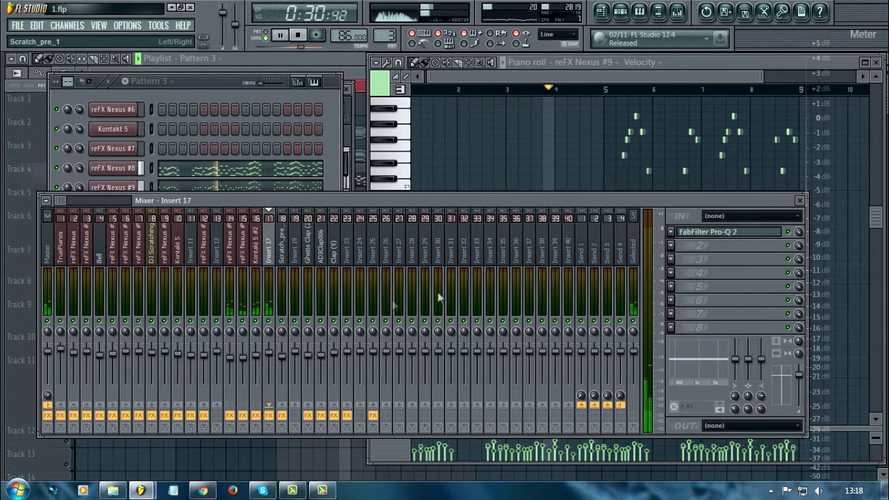
click(702, 232)
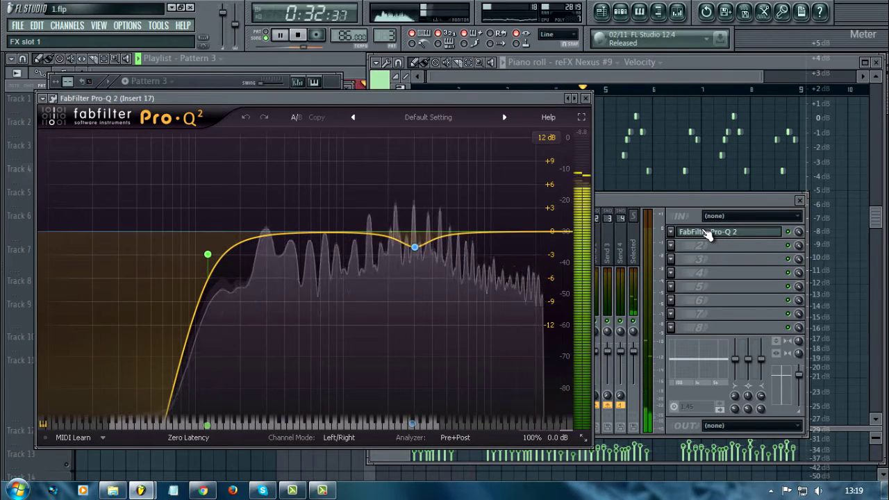
click(707, 234)
click(603, 75)
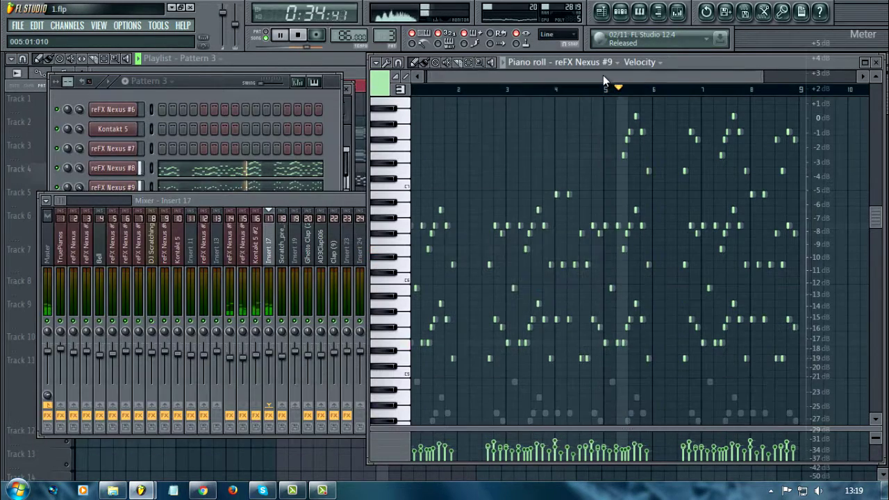
click(348, 71)
key(space)
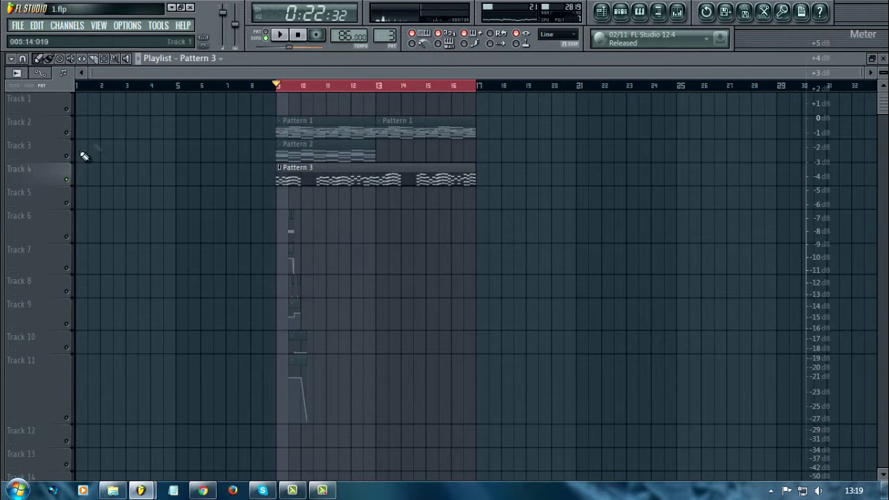
- Solo Track 6 in the playlist and also enable Tracks 7 to 11
click(66, 238)
right_click(67, 238)
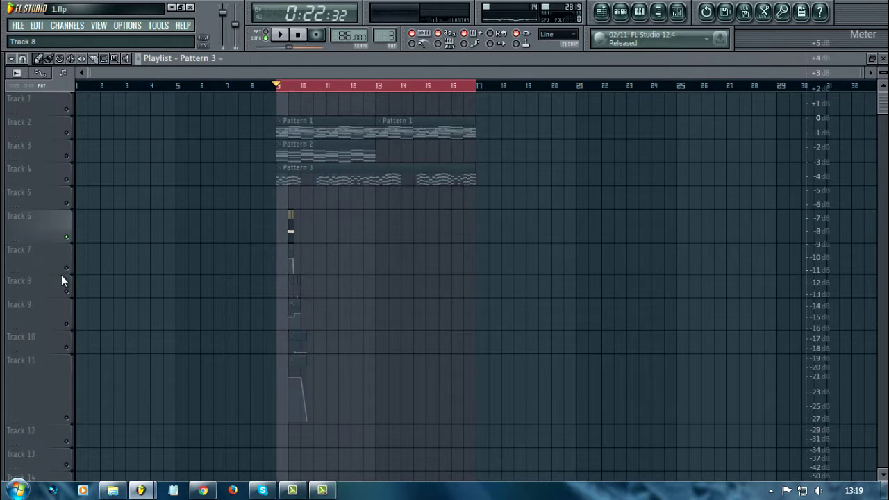
click(67, 417)
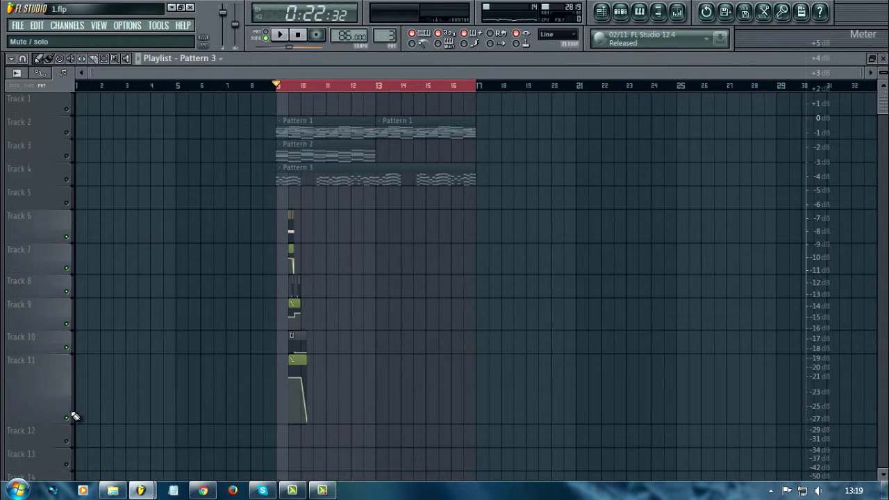
- Play the clips on Tracks 6 to 11, checking the mixer, and replay them from just before the first clip
scroll(294, 307, up, 3)
key(space)
click(683, 14)
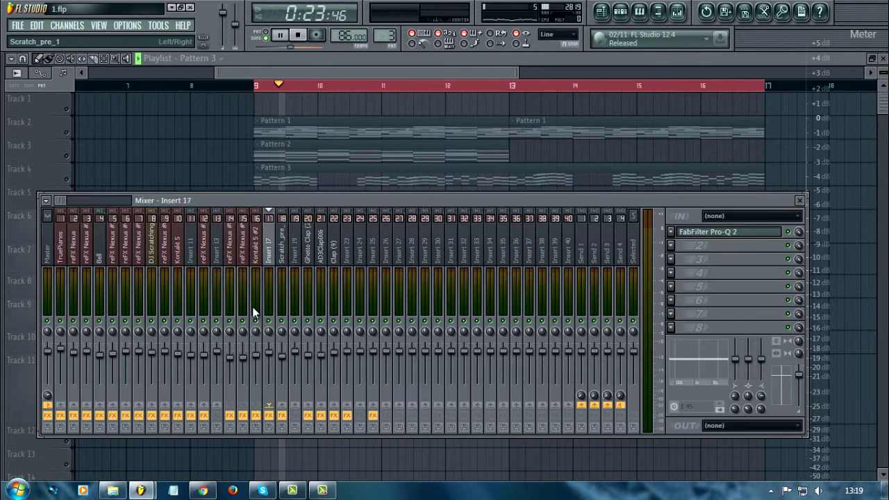
right_click(392, 476)
scroll(344, 347, up, 3)
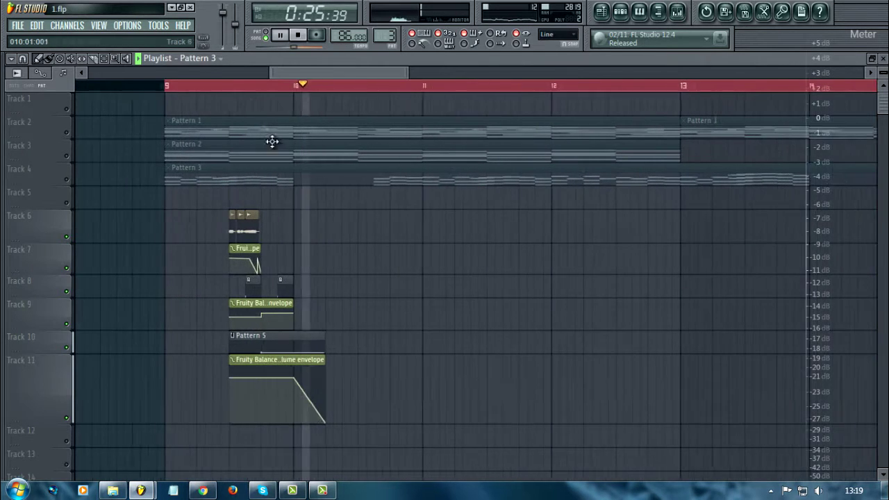
click(218, 90)
key(space)
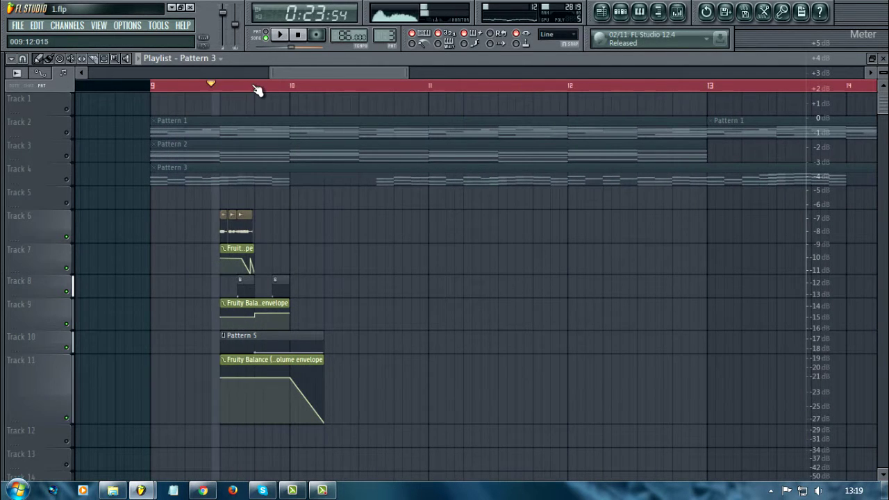
- Select the Pattern 4 clip on Track 8 and open the channel settings of its Scratch_pre_1 sample
click(240, 282)
click(235, 284)
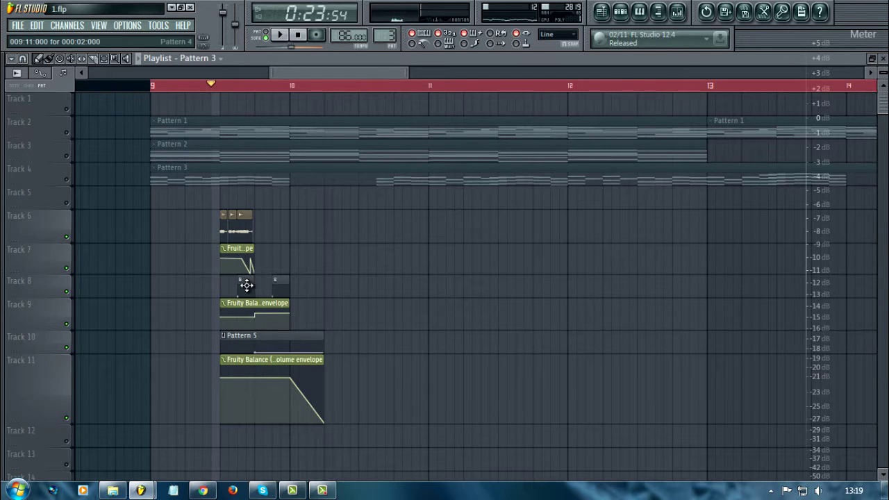
click(621, 11)
click(118, 235)
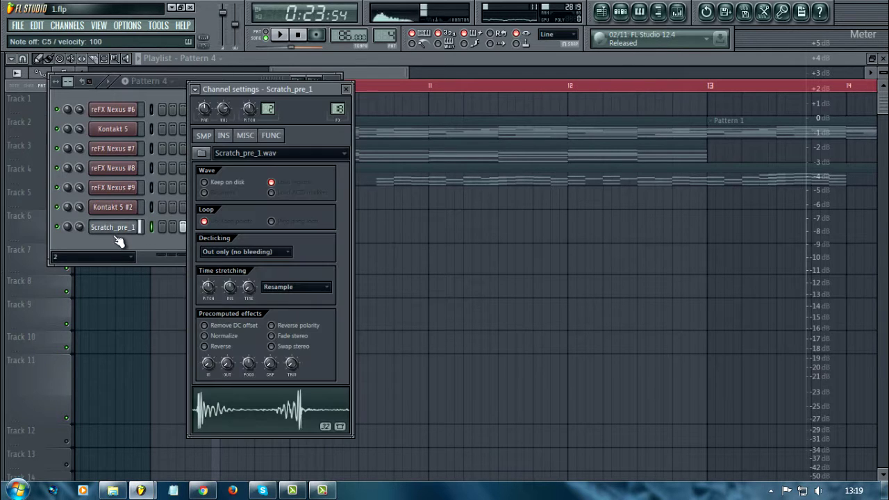
- Select the Pattern 5 clip on Track 10 and open the channel settings of the Ghetto Clap (2) sample
click(393, 372)
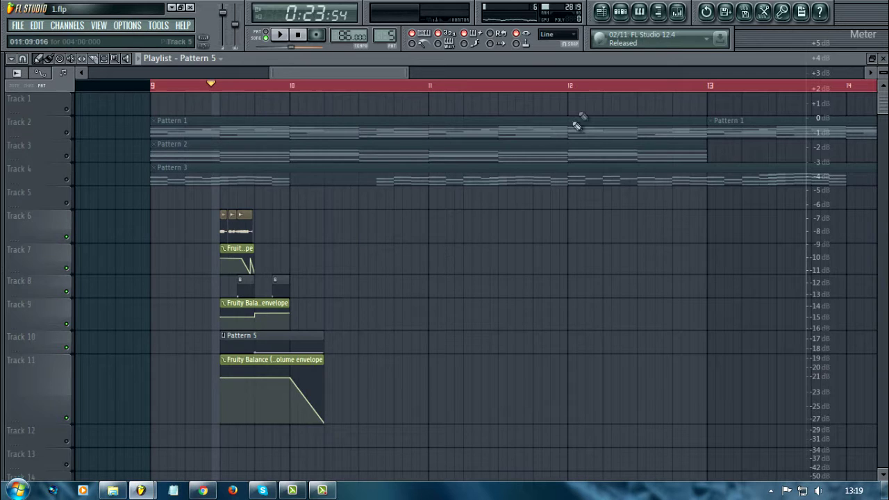
click(618, 18)
click(125, 267)
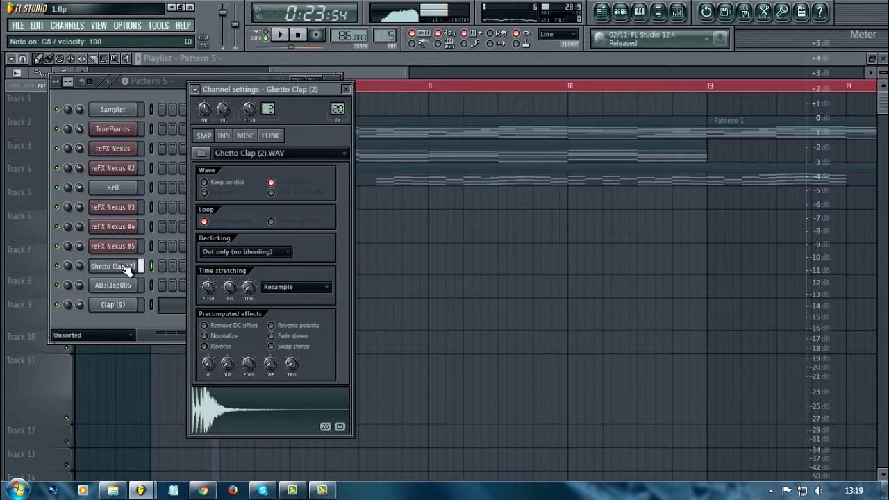
- Open the channel settings of the Clap (9) sample and replay the clips on Tracks 6 to 11 from their start
click(121, 306)
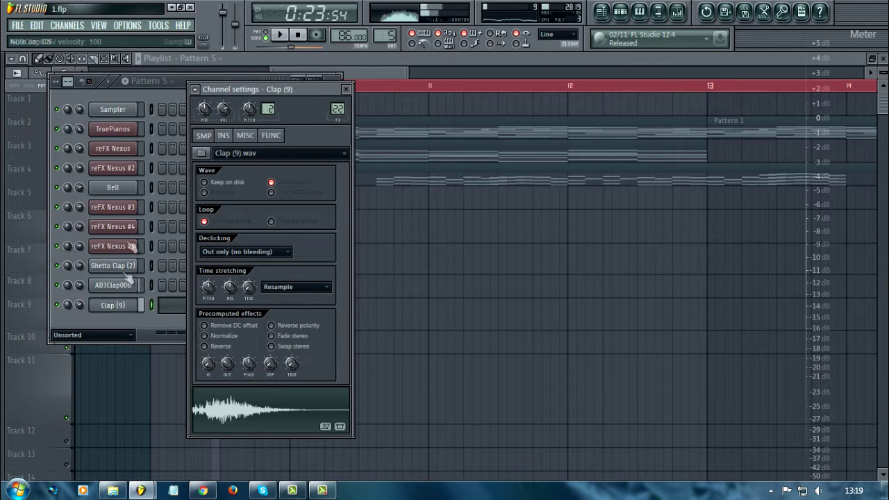
click(120, 82)
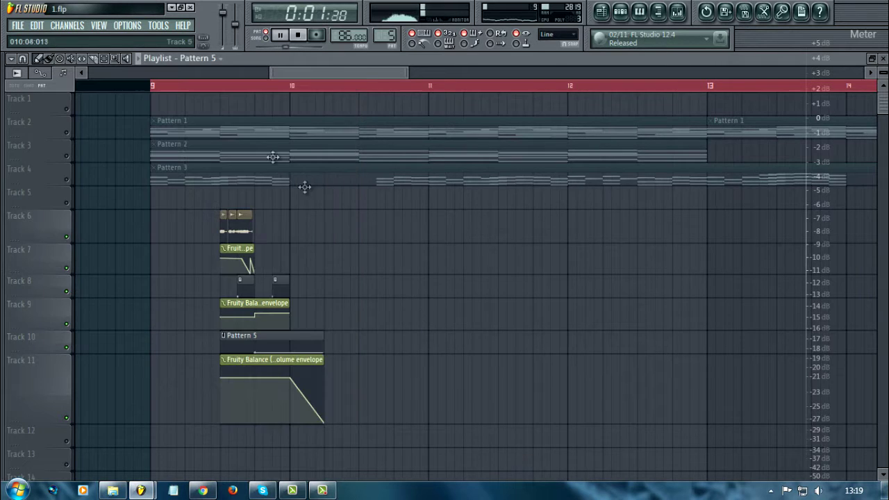
click(221, 87)
key(space)
scroll(308, 252, down, 5)
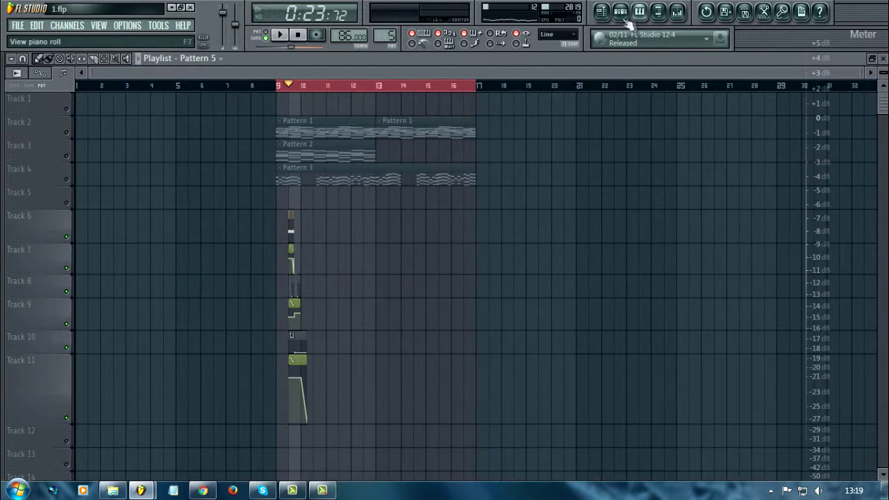
- Switch to the Beat 74.flp project and place the playback position at the bar 25 marker of its playlist
click(602, 11)
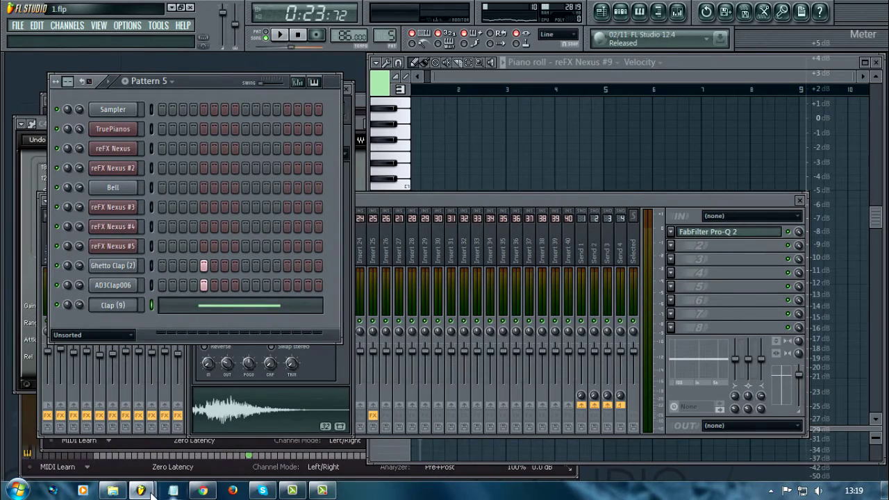
mouse_move(146, 491)
click(131, 441)
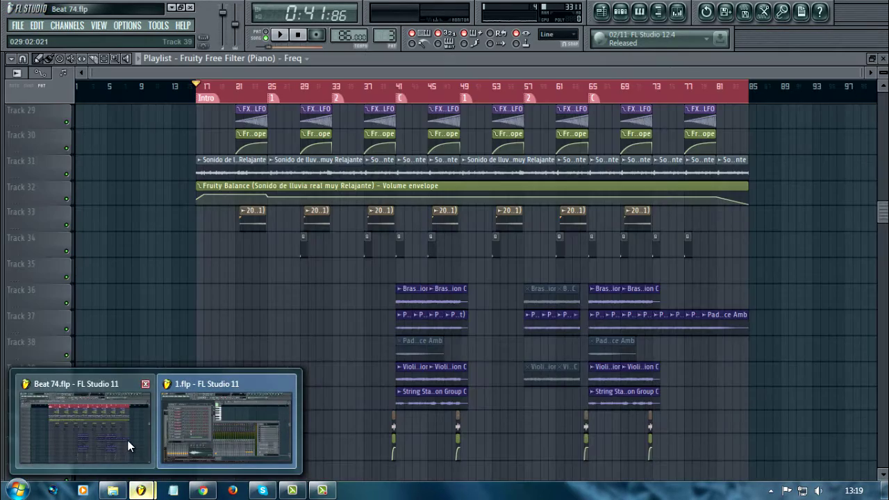
scroll(219, 97, up, 10)
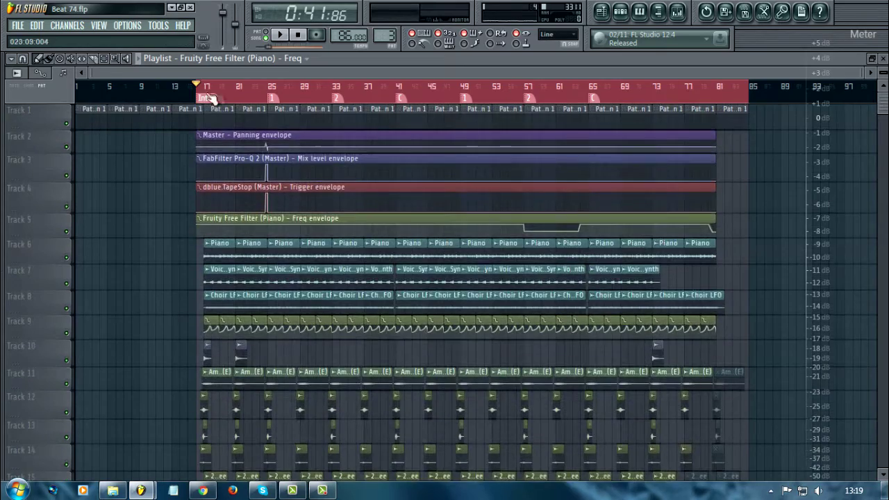
scroll(307, 138, up, 4)
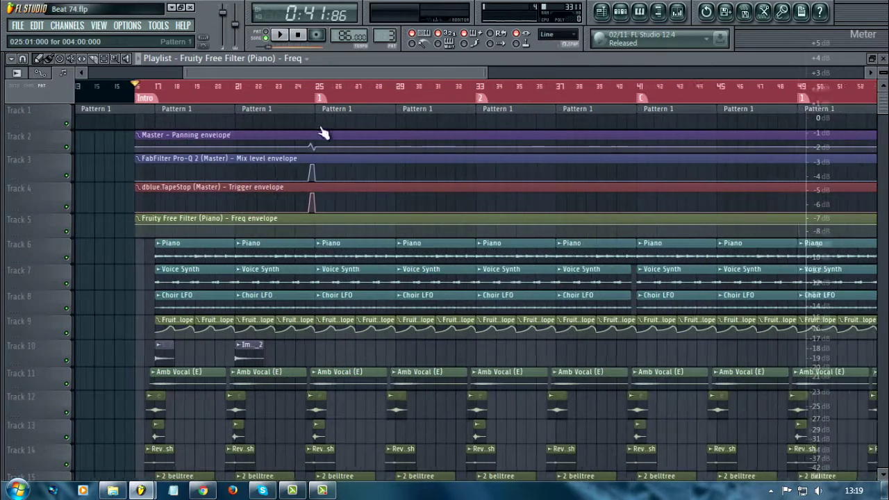
click(321, 85)
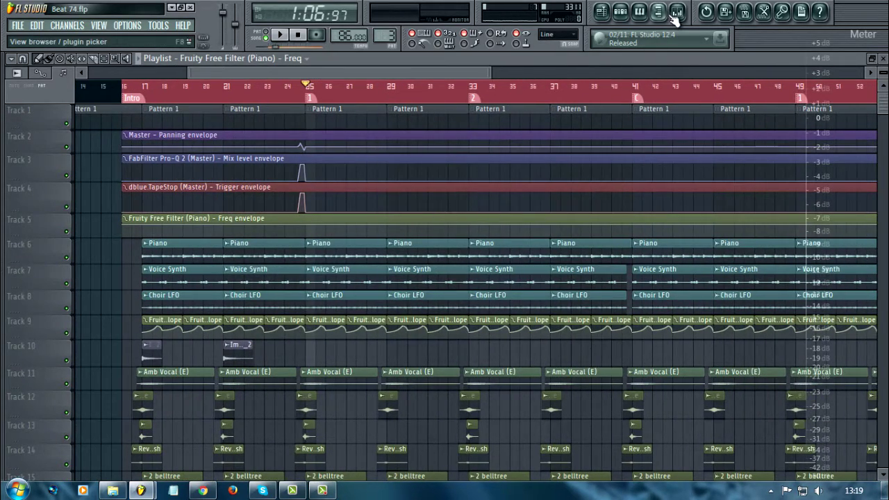
- Play from bar 25 and inspect the Fruity Delay Bank and Fruity Reeverb 2 effects on the Piano mixer track
click(678, 12)
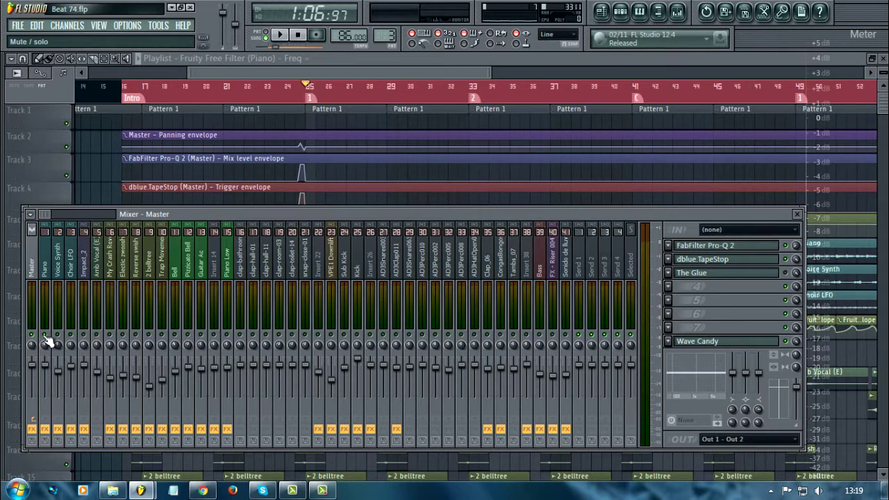
key(space)
click(44, 268)
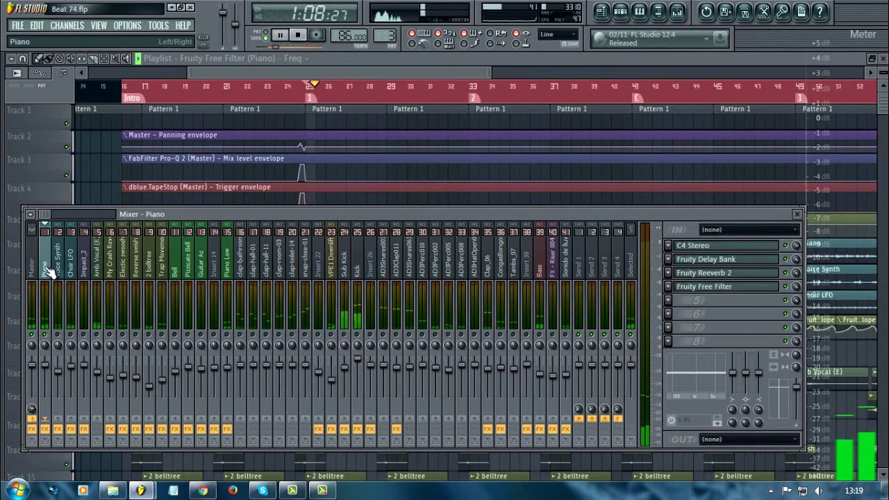
click(722, 259)
click(723, 259)
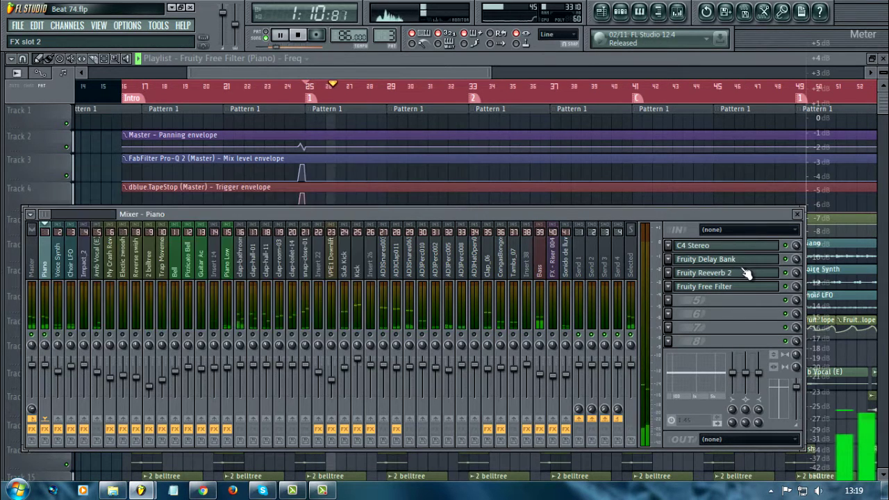
click(723, 272)
click(747, 275)
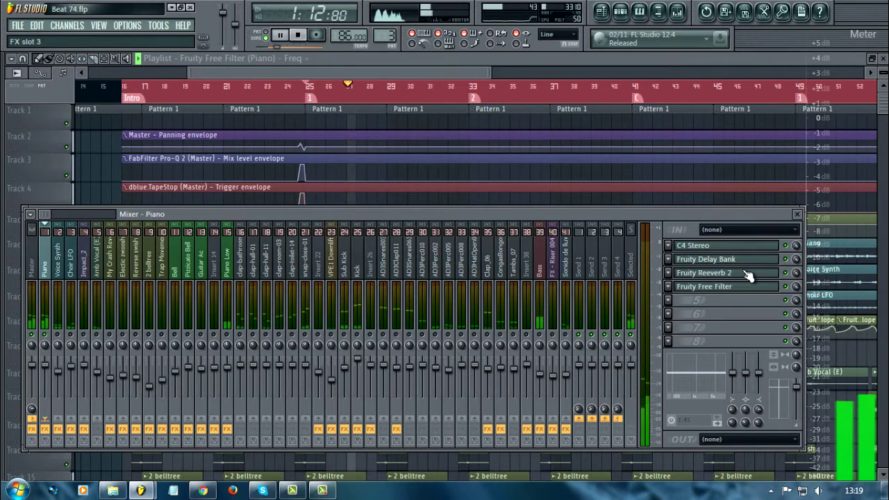
- Replay from bar 25 and inspect the C4 Stereo, Fruity Stereo Shaper and Fruity Reeverb 2 effects on the Voice Synth mixer track
drag(349, 68, 382, 66)
key(F9)
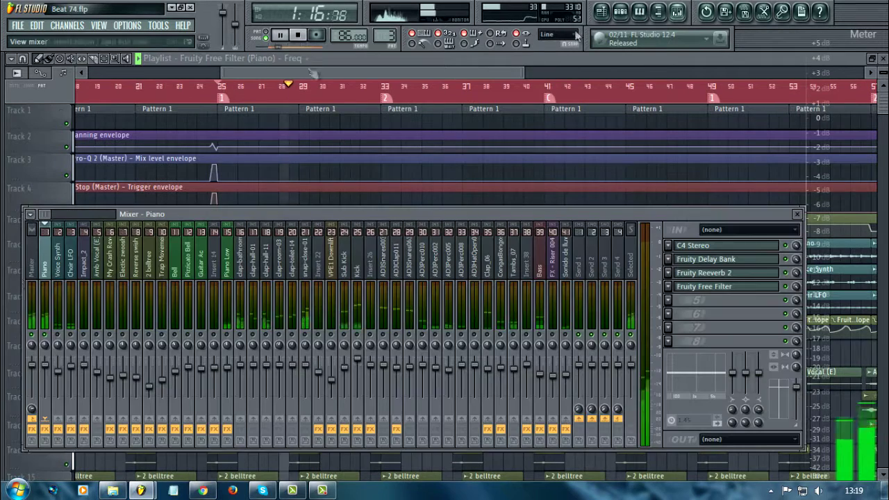
key(space)
key(space)
click(62, 269)
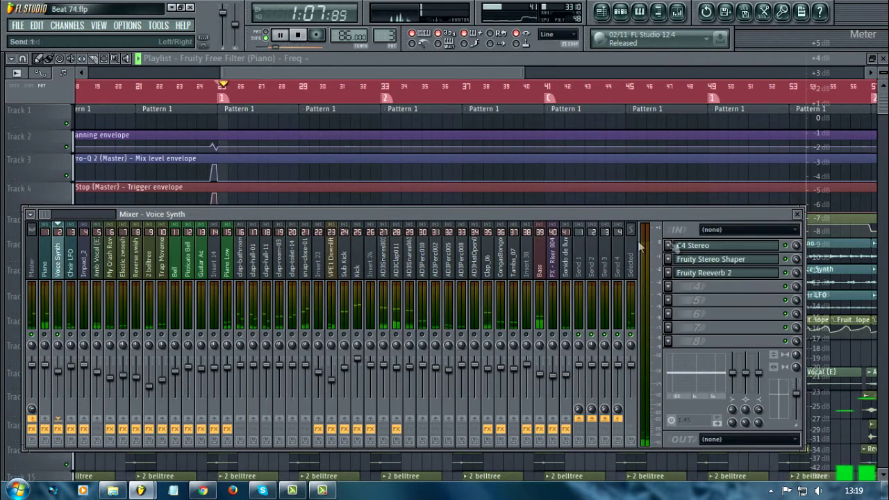
click(698, 247)
click(698, 247)
click(705, 259)
click(705, 259)
click(720, 273)
click(720, 273)
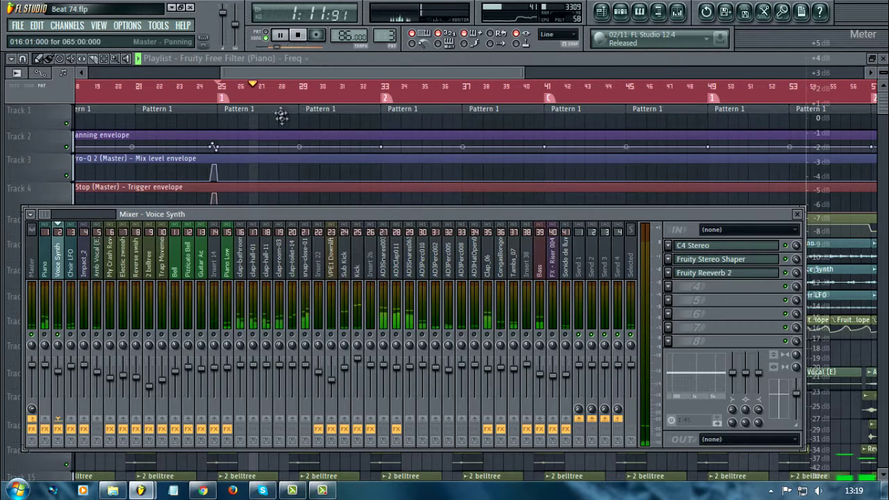
- Restart playback from bar 25, select the Choir LFO mixer track and return to the playlist
click(292, 75)
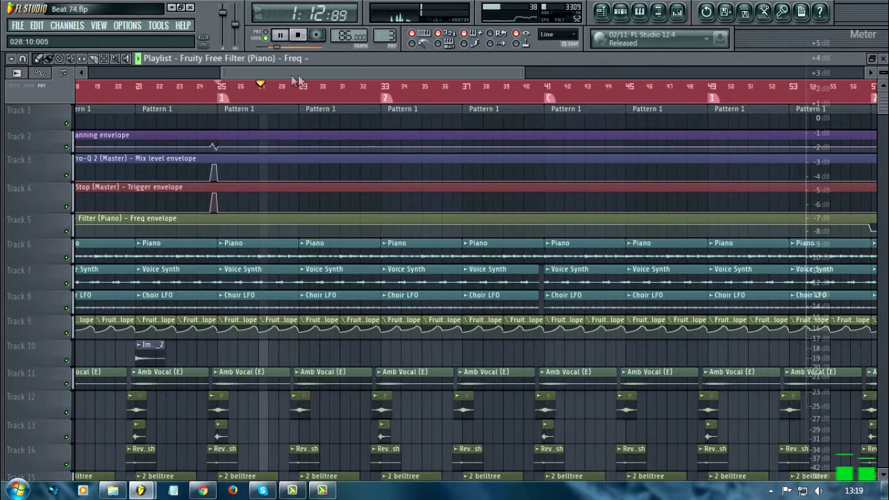
click(677, 12)
key(space)
key(space)
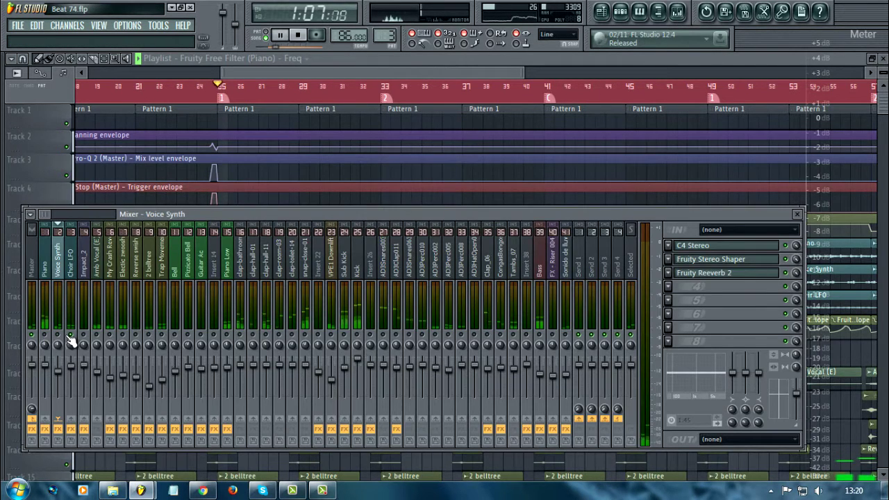
click(77, 279)
click(298, 73)
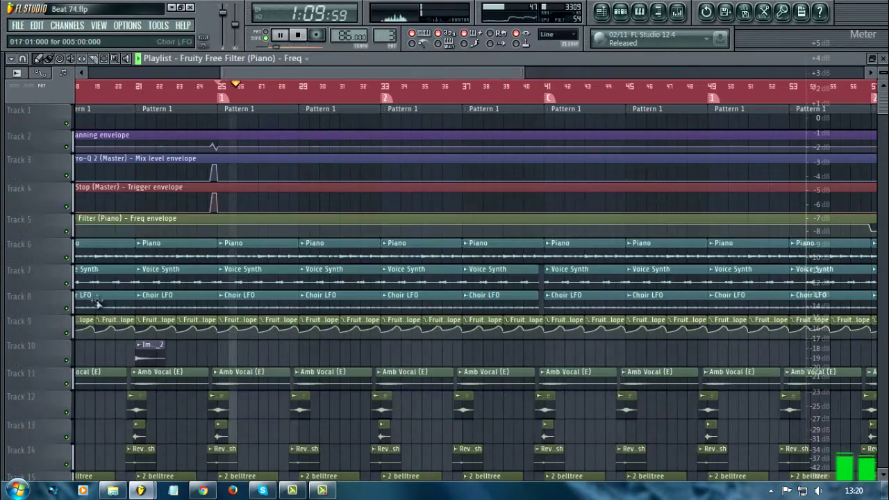
- Solo Track 8, also enable Track 9, and enlarge Track 9 during playback to show its filter frequency envelope
scroll(97, 303, down, 2)
scroll(95, 303, up, 2)
key(space)
right_click(68, 257)
click(66, 281)
key(space)
drag(58, 288, 62, 358)
scroll(343, 297, up, 2)
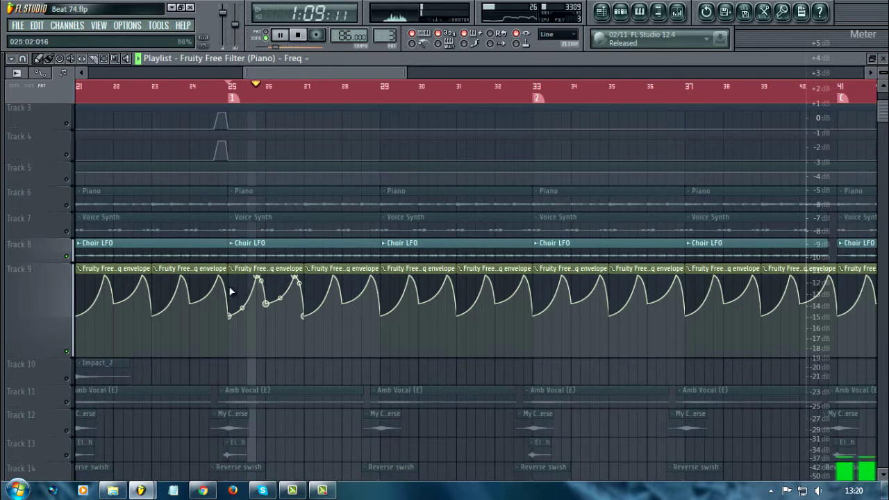
key(ctrl+z)
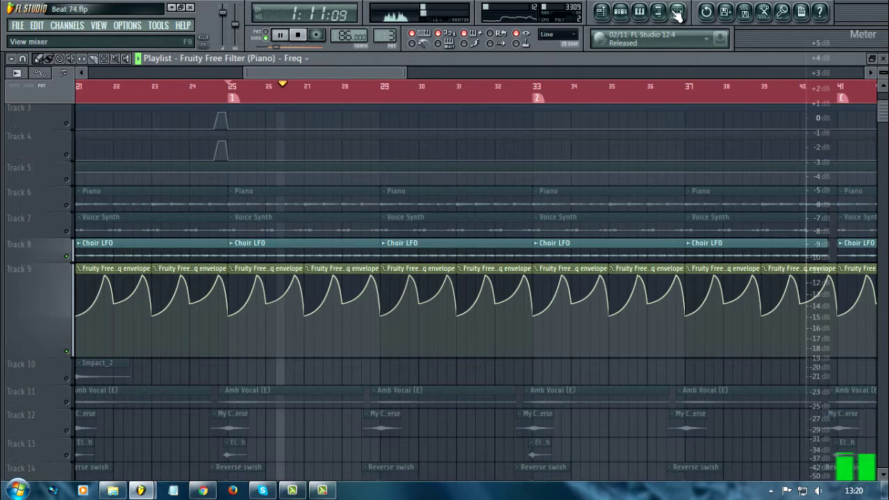
- Examine the automated Freq control of Fruity Free Filter on the Choir LFO mixer track, then stop playback
click(676, 12)
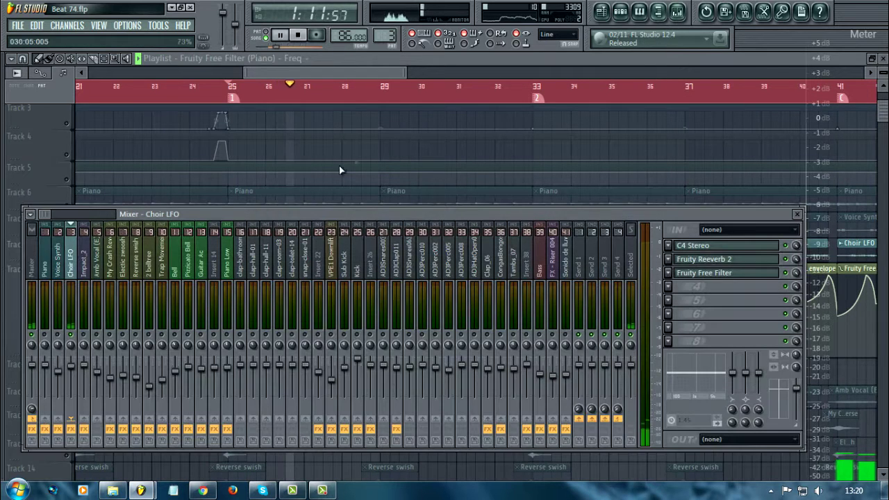
click(717, 273)
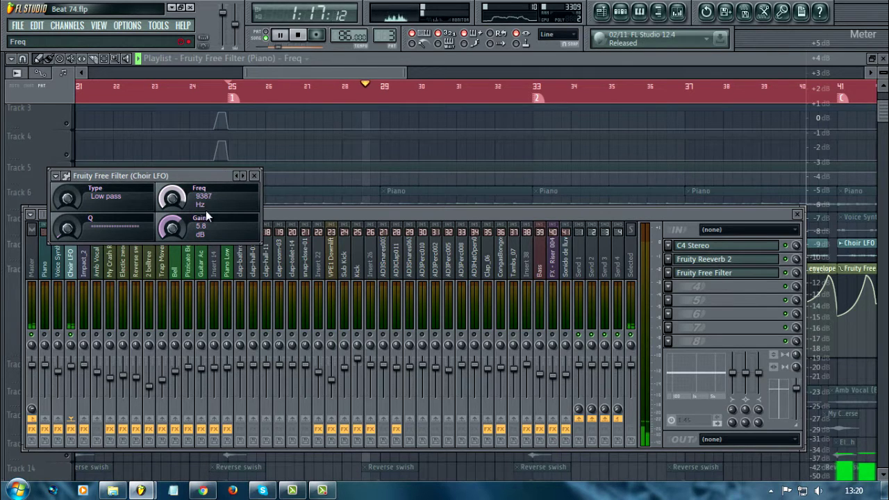
click(723, 276)
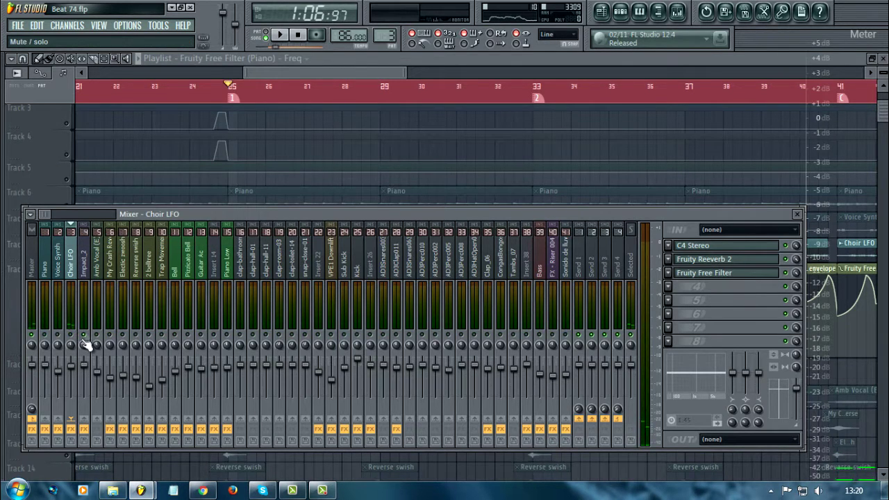
key(F9)
- Use Track 10's solo toggle to re-enable all playlist tracks, and play from bar 21 at the second Impact_2 clip
drag(283, 70, 245, 86)
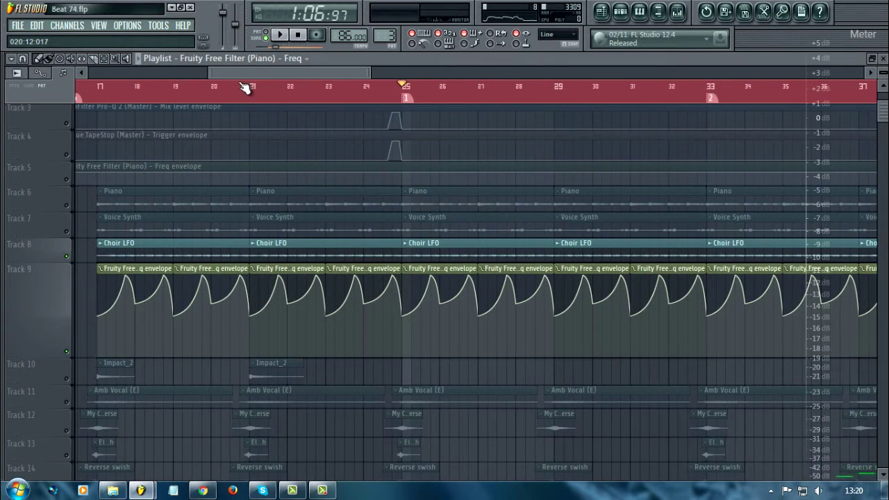
right_click(67, 379)
right_click(67, 379)
right_click(67, 379)
right_click(66, 379)
key(space)
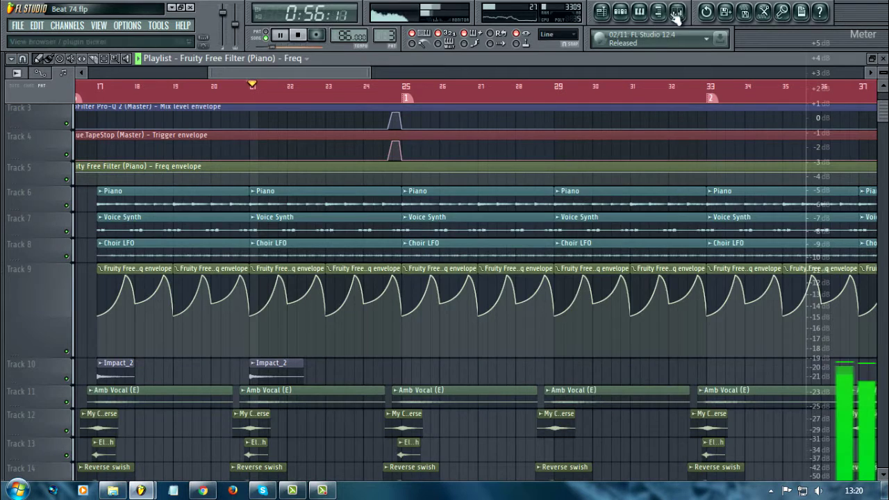
- Select the Impact_2 mixer track, move its C4 Stereo effect up to slot 1 and restart playback
key(F9)
click(84, 271)
key(space)
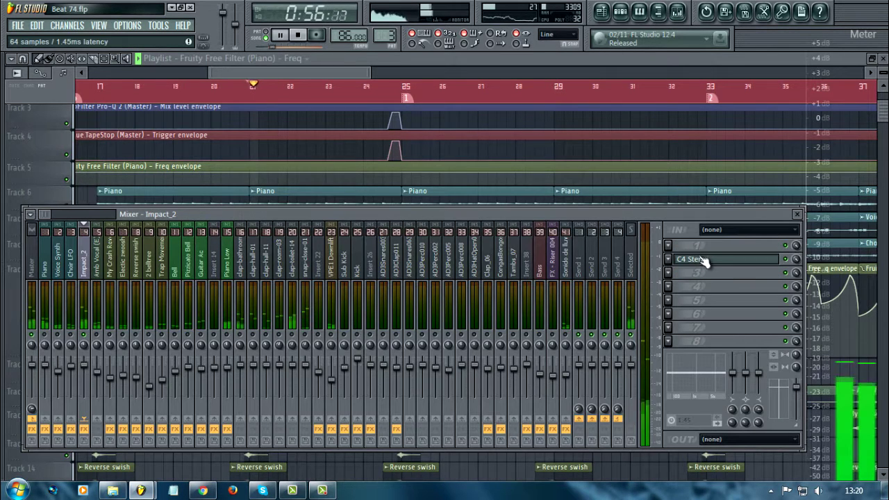
scroll(704, 262, up, 1)
key(space)
key(space)
- Replay the Impact_2 clip at bar 21, checking both the playlist and the mixer
key(F9)
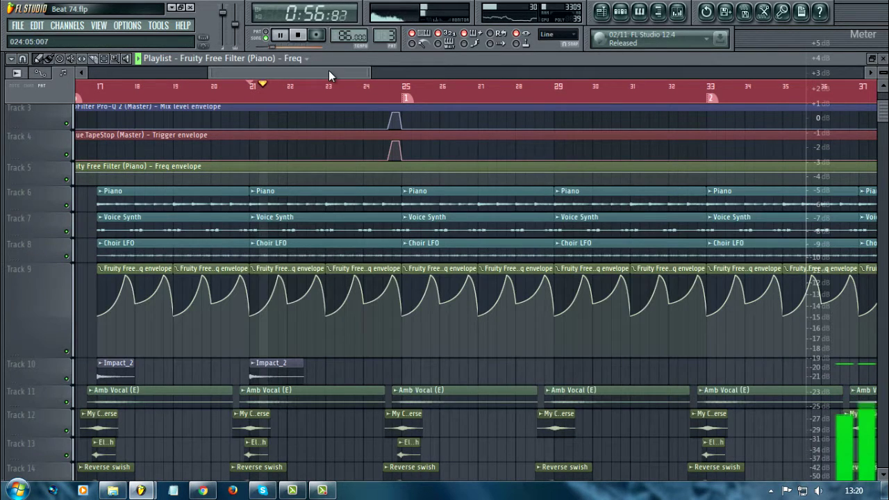
key(space)
key(space)
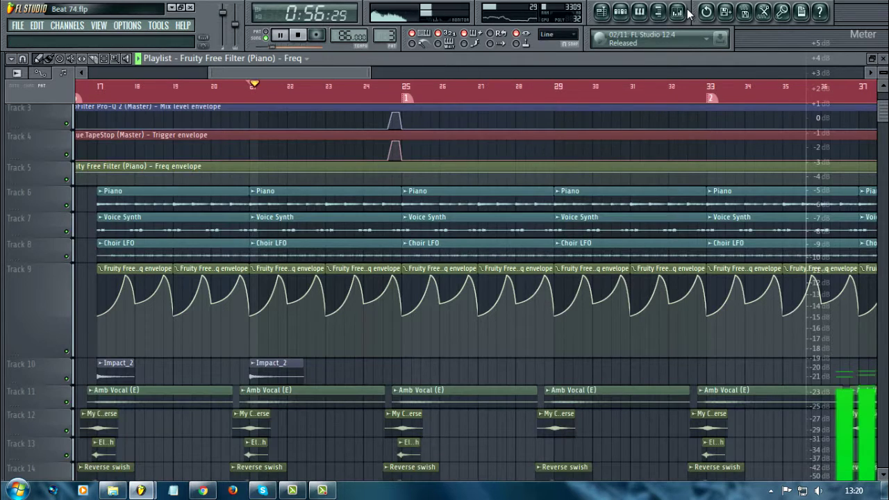
key(F9)
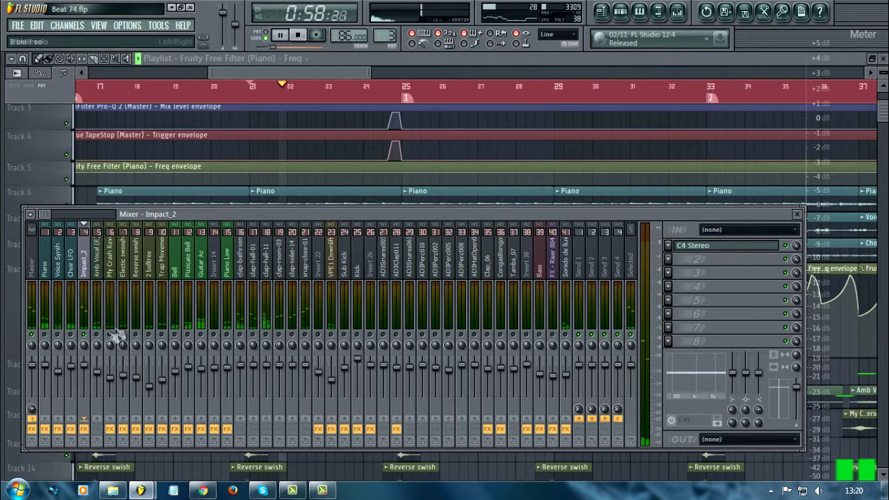
key(space)
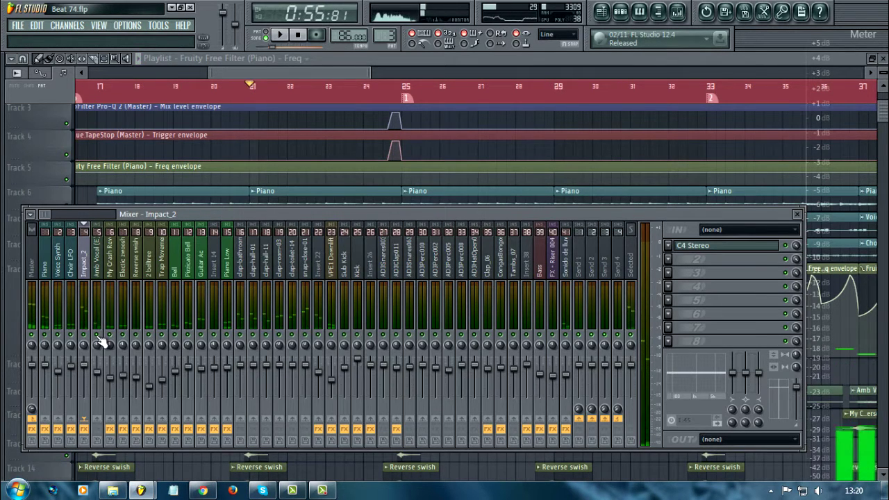
- Set playback to start just before bar 21 and enlarge Track 11 to show the Amb Vocal (E) waveform
key(space)
key(F9)
key(space)
click(239, 88)
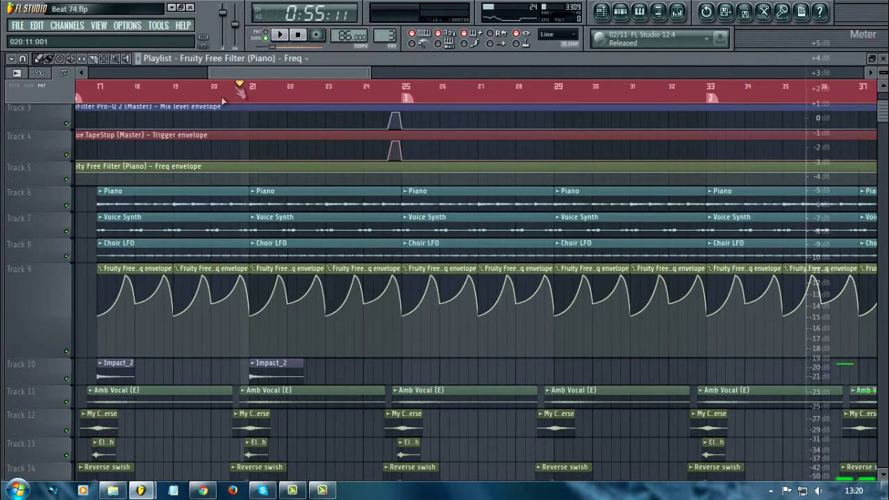
scroll(234, 278, down, 5)
scroll(233, 280, up, 2)
drag(32, 277, 31, 331)
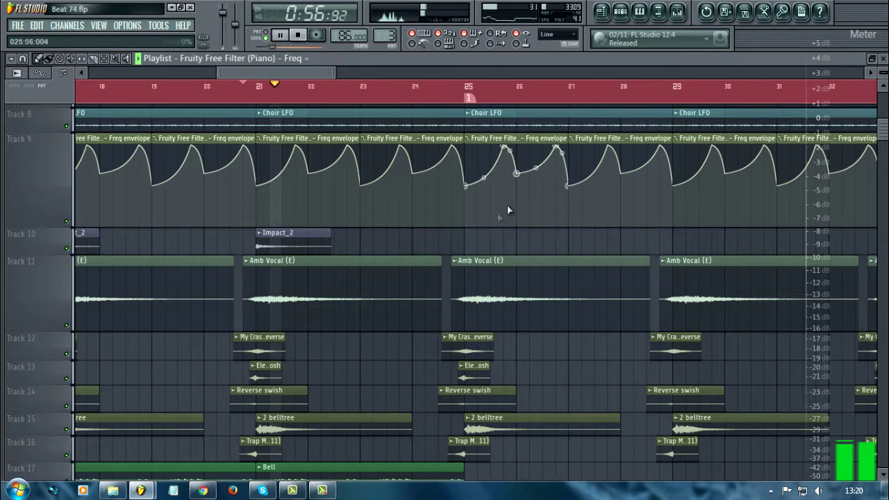
- Check the Amb Vocal (E) mixer track, stop playback and reduce the height of Track 11
click(684, 18)
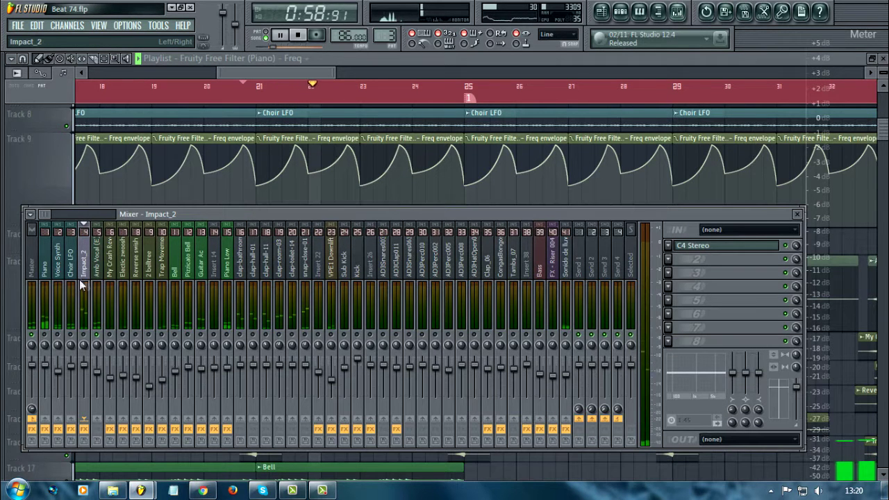
click(101, 264)
click(299, 65)
key(space)
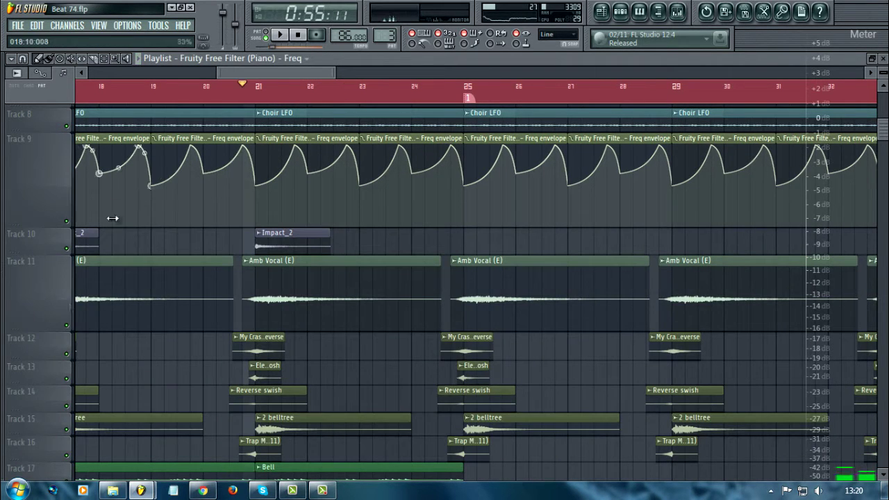
drag(61, 330, 61, 298)
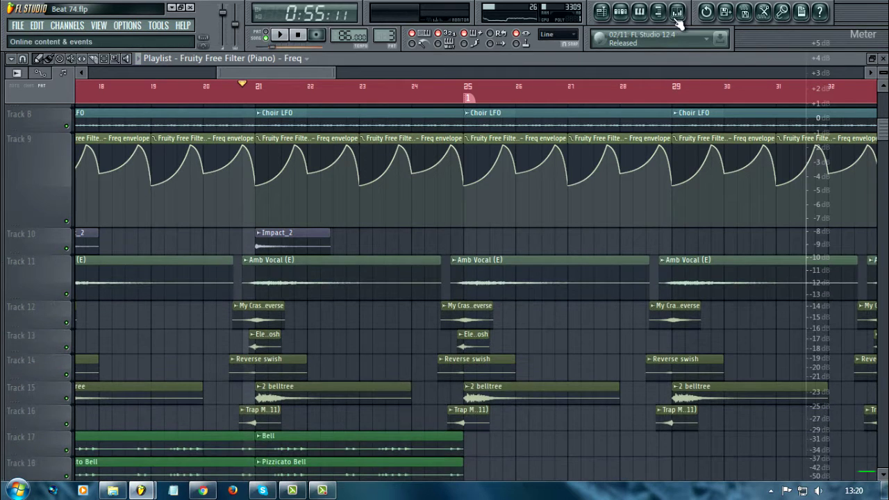
- Audition the My Crash Reverse mixer track in solo and check the effect clips on the playlist's Tracks 12 to 16
click(678, 15)
key(space)
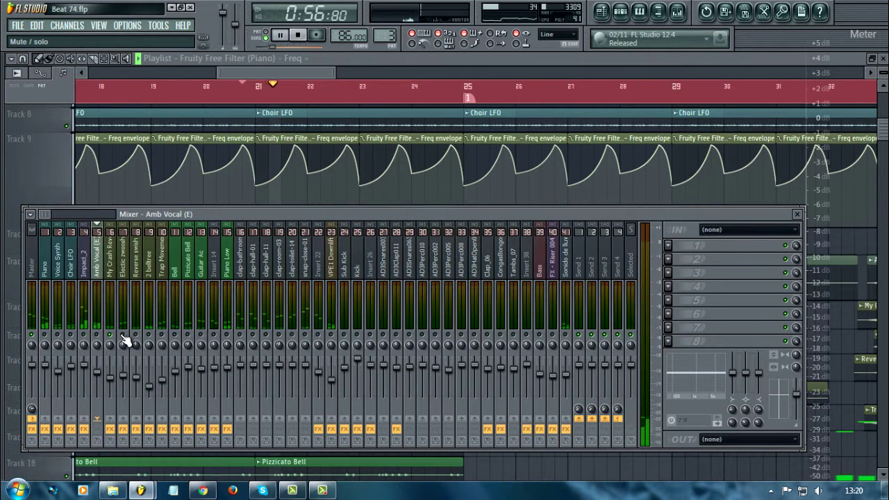
key(F9)
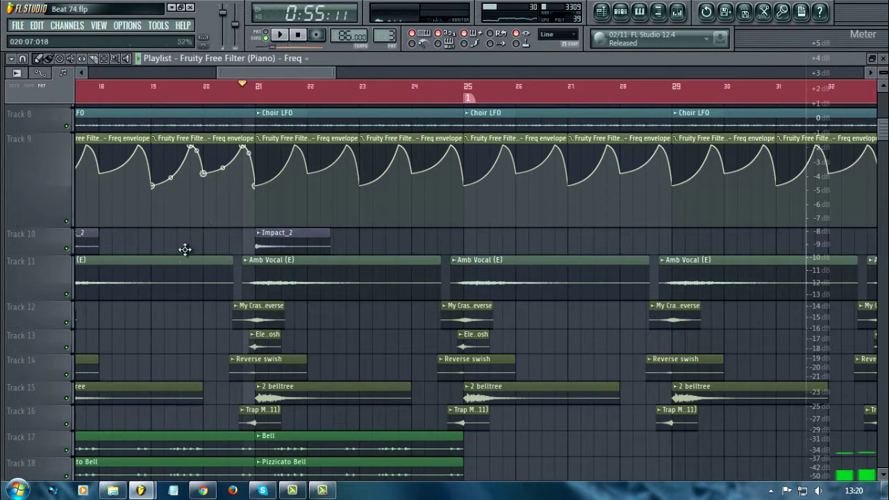
scroll(208, 265, down, 4)
key(space)
click(677, 12)
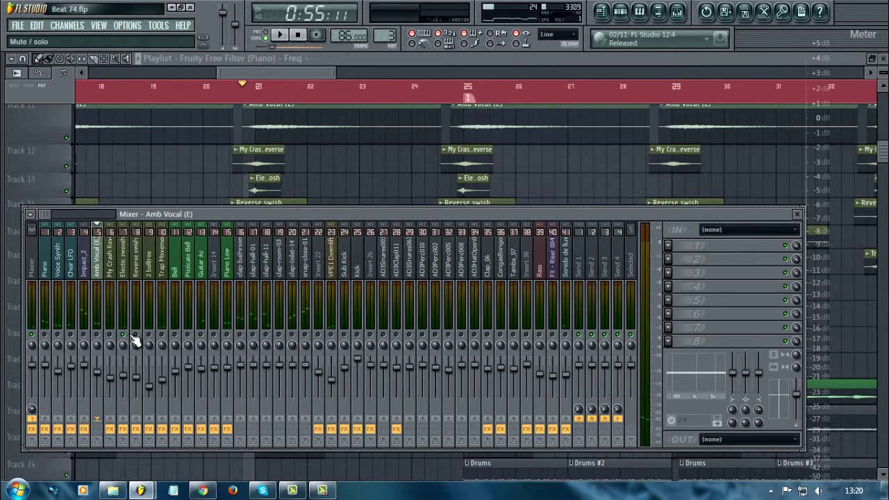
- Audition the Electric swoosh, Reverse swish and 2 belltree mixer tracks in solo, moving the playback start to bar 21
key(space)
key(space)
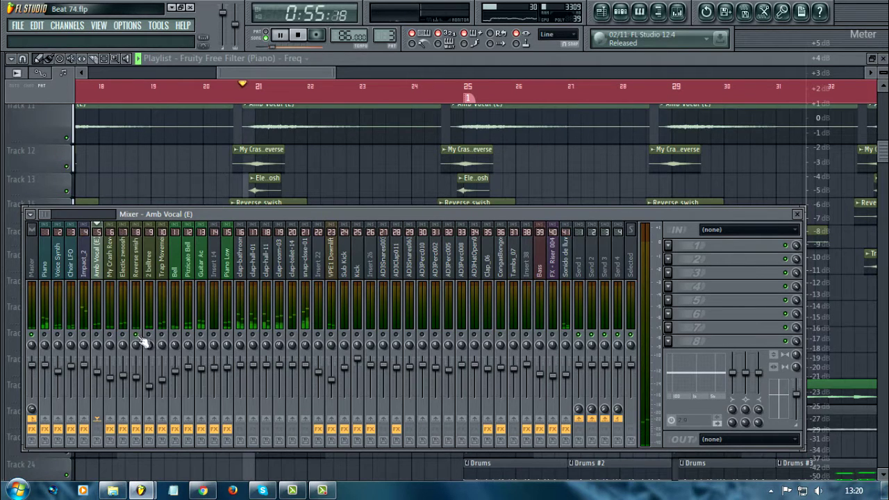
click(259, 93)
key(F9)
click(677, 11)
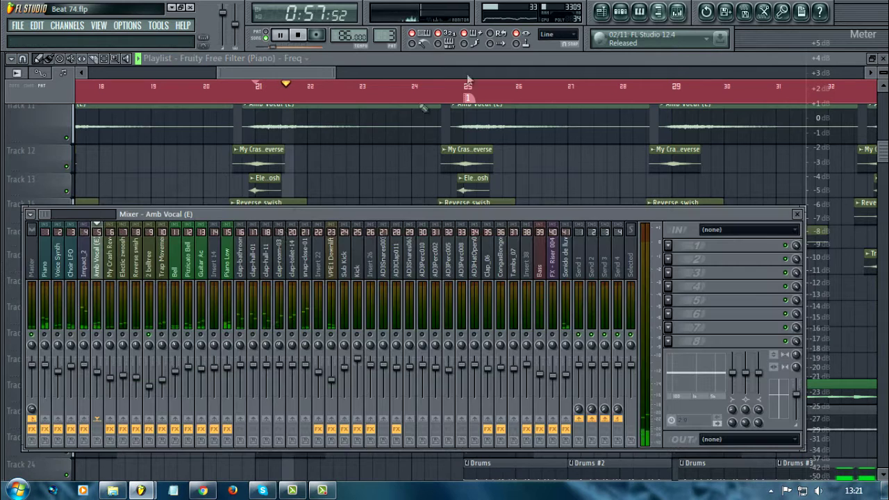
- Set the playback start halfway through bar 20 and audition the soloed Trap Movement track against its playlist clip
key(space)
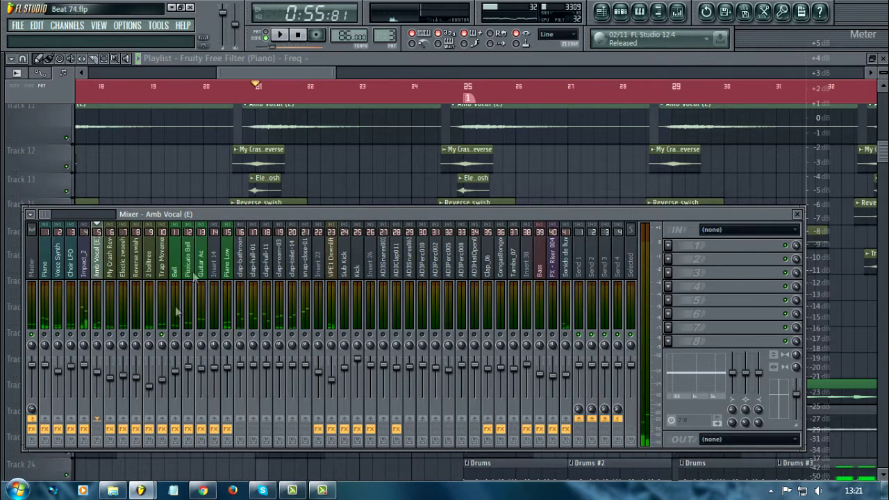
click(235, 90)
key(F9)
key(space)
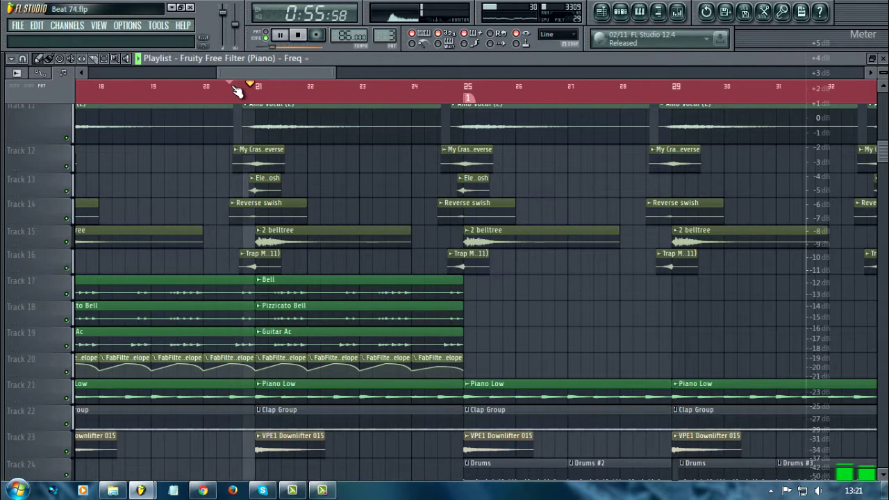
click(680, 12)
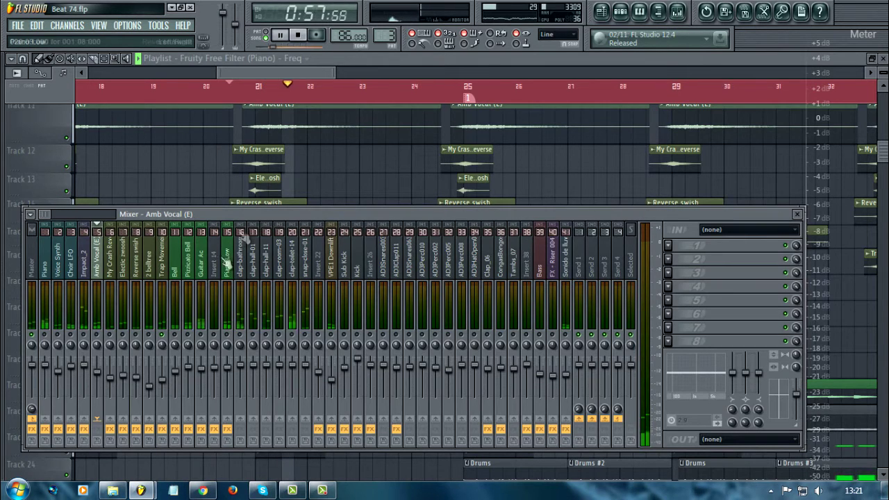
key(space)
- Select the Bell mixer track and audition the Bell and Guitar Ac tracks in solo around bar 21
click(177, 281)
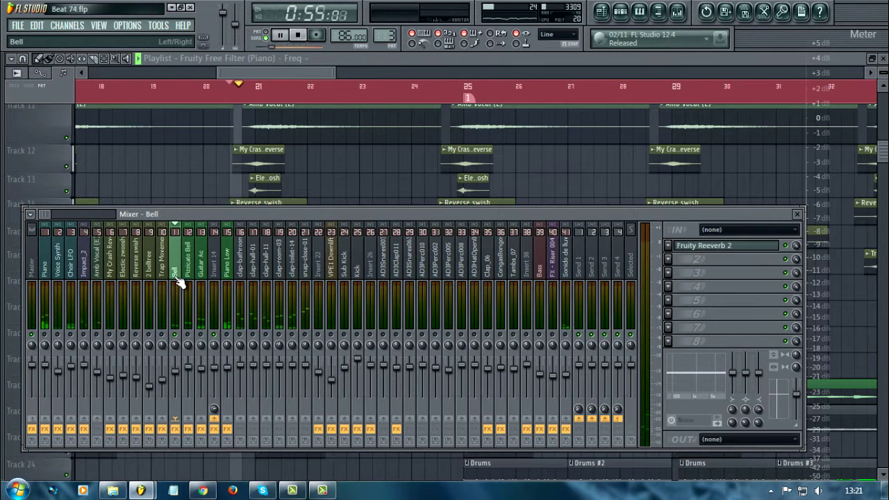
key(F9)
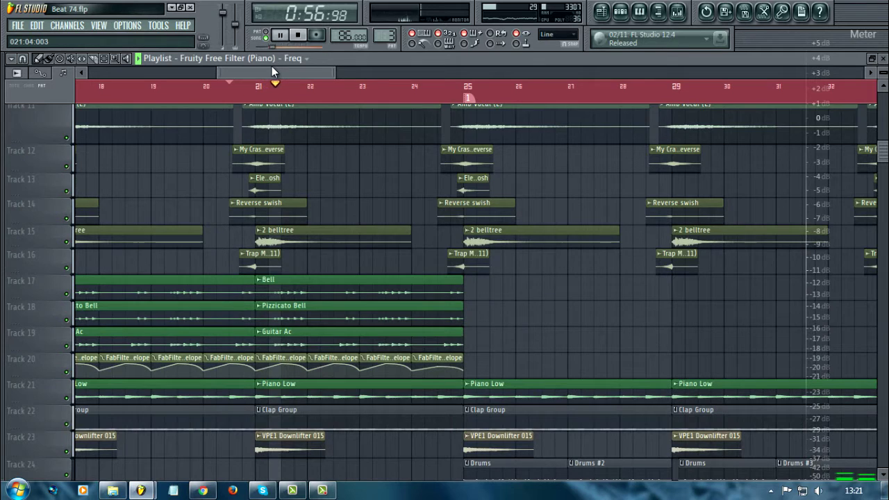
click(675, 12)
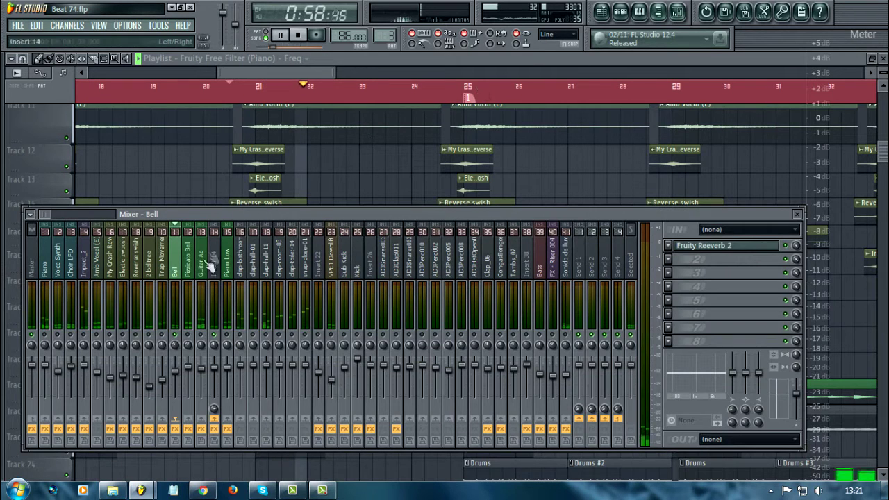
key(space)
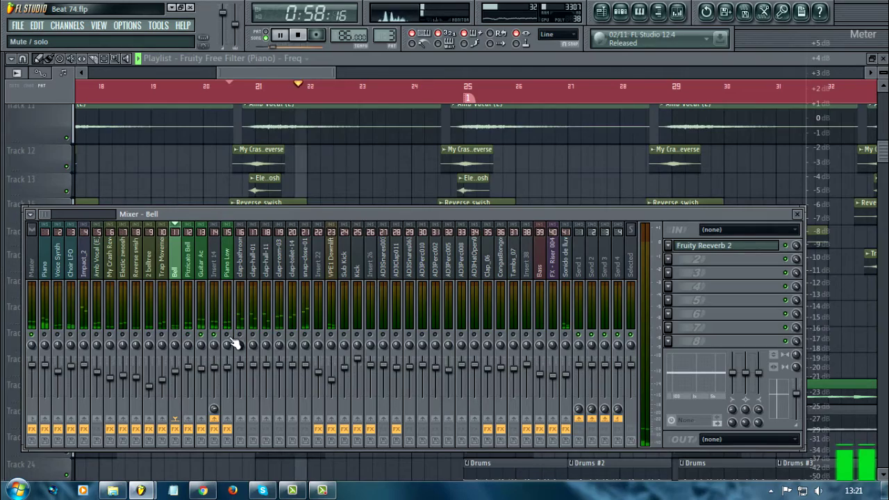
- Restart playback from bar 21 in the playlist with the Piano Low clips on Track 21 in view
key(space)
key(F9)
scroll(288, 101, down, 4)
click(275, 88)
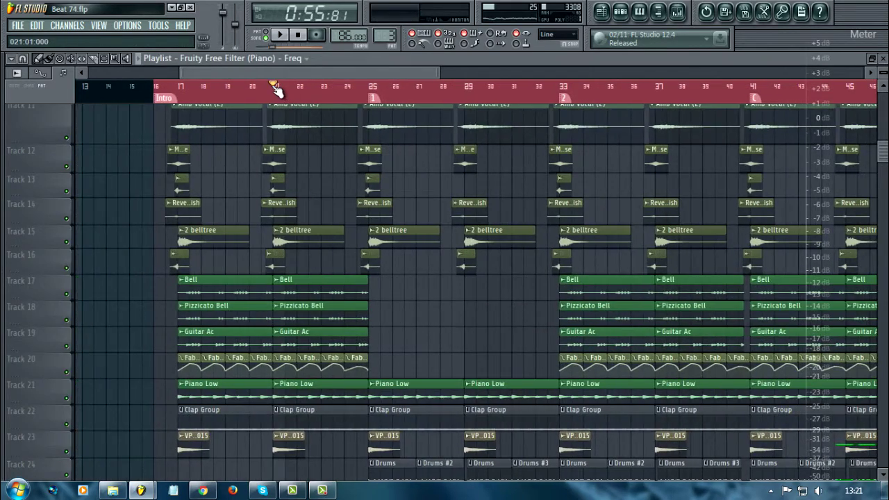
key(space)
scroll(298, 234, down, 5)
scroll(304, 285, up, 3)
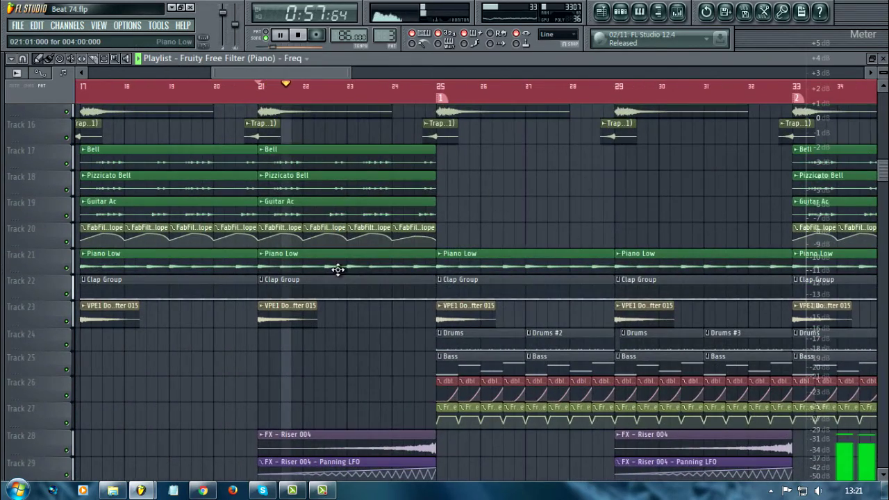
- Open the Piano Low clip's channel settings and inspect its Fruity Reeverb 2 and Kickstart effects in the mixer
double_click(318, 264)
key(F9)
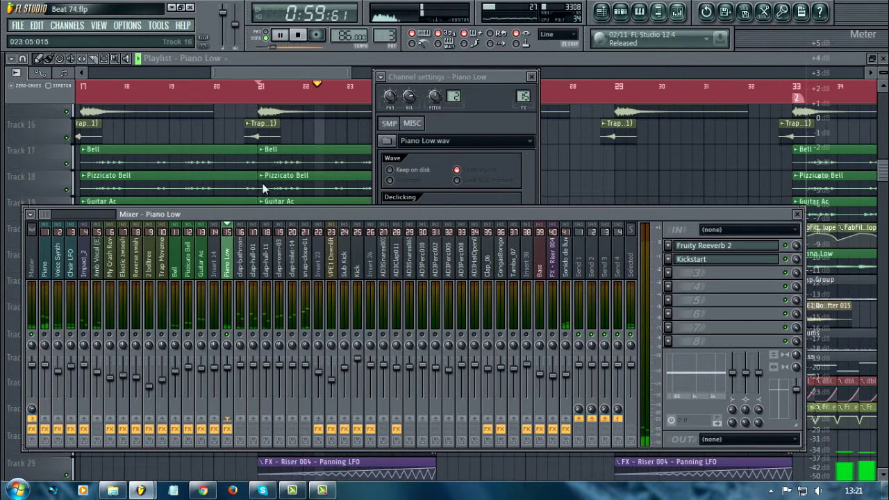
click(702, 246)
click(702, 246)
click(701, 262)
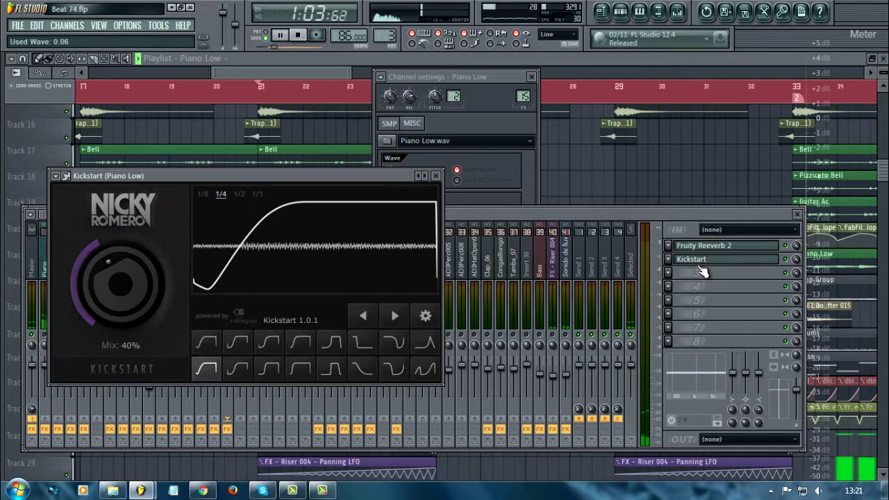
click(702, 266)
- Take Piano Low out of solo in the mixer and restart playback of the arrangement from bar 24
drag(301, 71, 313, 70)
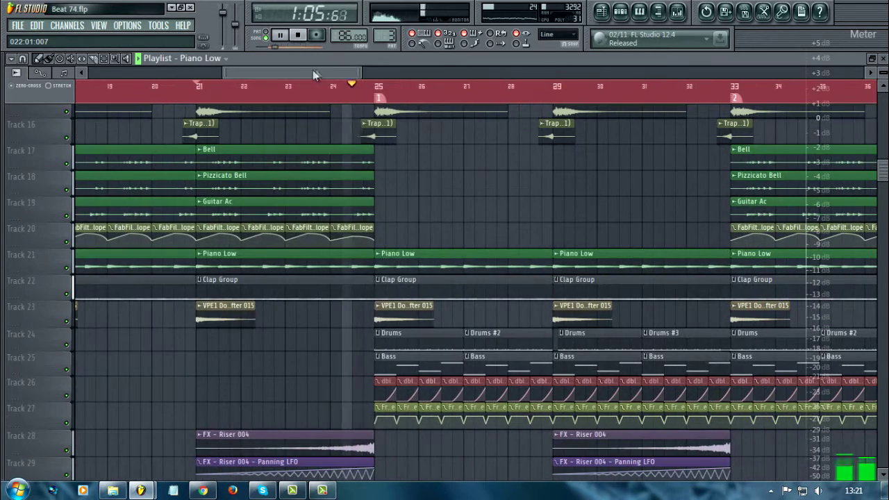
click(678, 14)
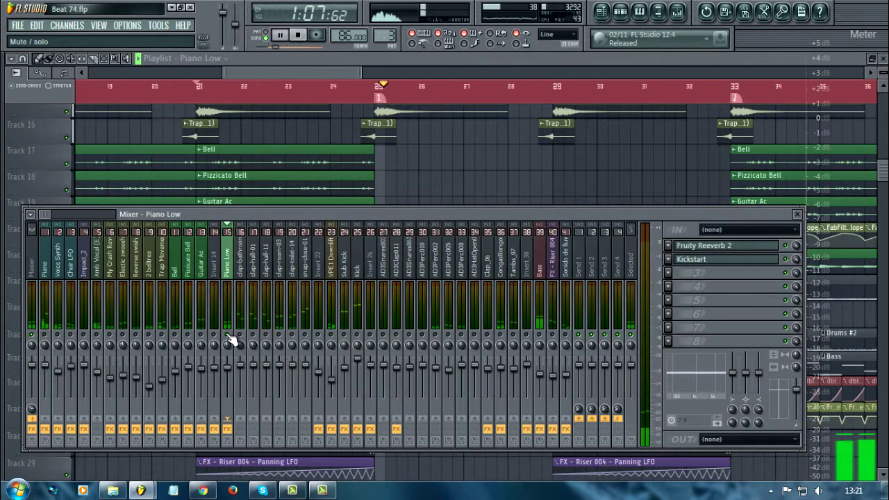
key(space)
click(337, 98)
key(space)
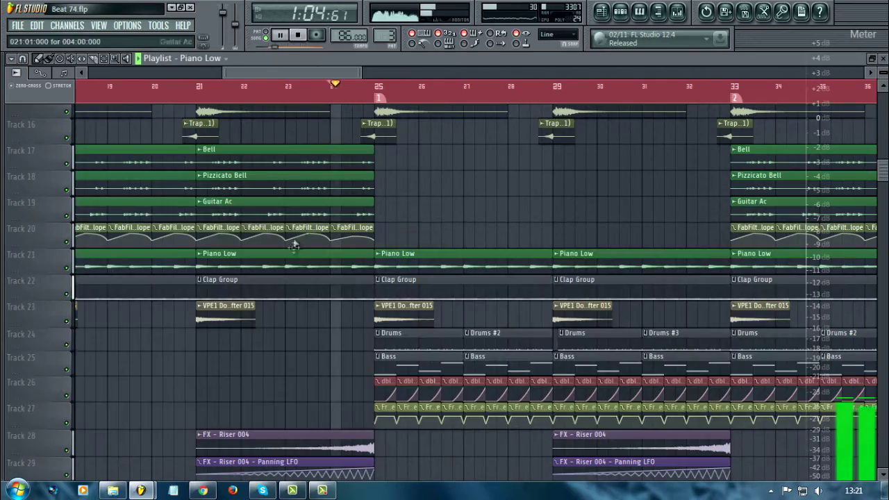
- Audition the FX - Riser 004 track in solo with its Panning LFO and Volume envelope tracks, then unmute all tracks
scroll(326, 291, down, 5)
key(space)
right_click(67, 268)
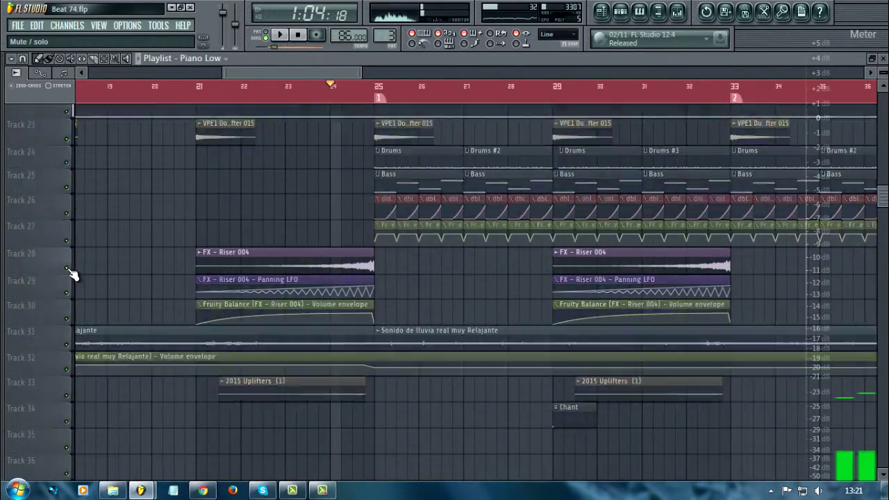
click(67, 293)
click(68, 319)
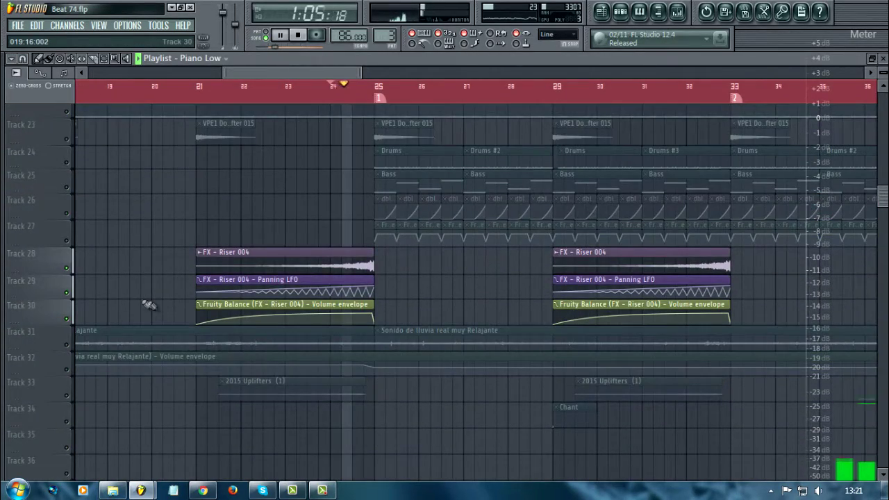
right_click(68, 269)
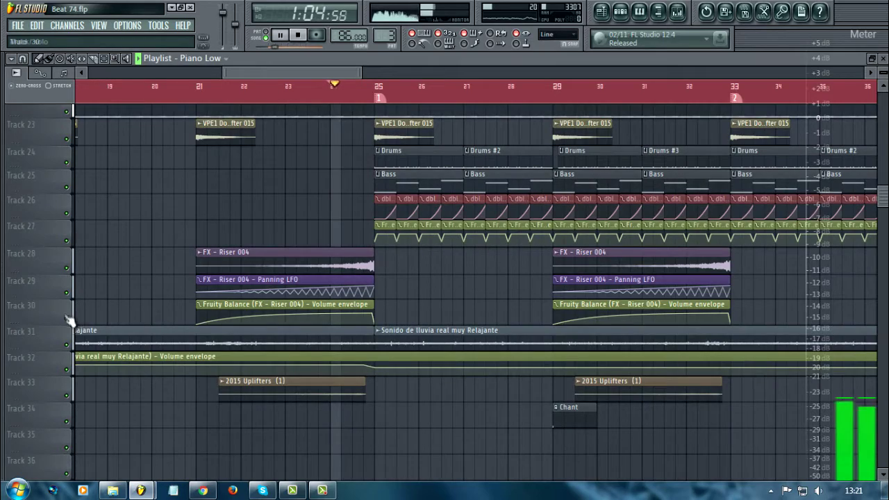
- Select the Master mixer track and watch its dblue.TapeStop effect while playing from bar 24, then close the effect
scroll(577, 317, up, 2)
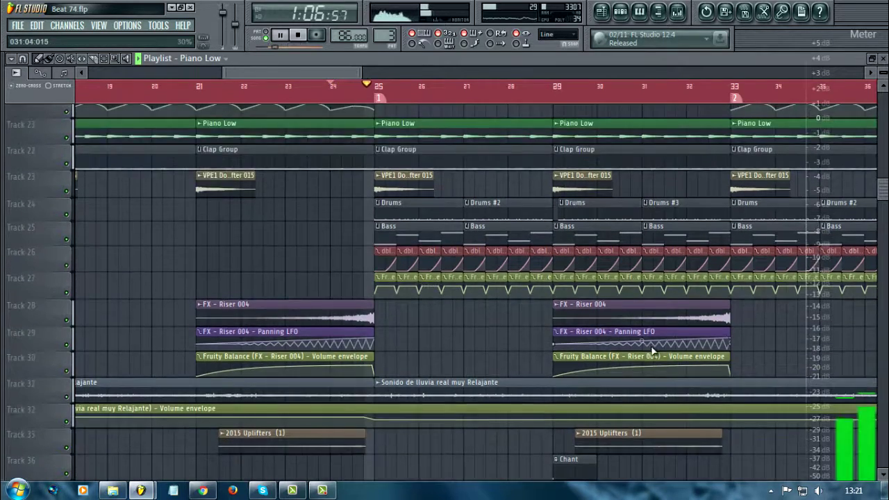
scroll(654, 352, up, 2)
key(space)
click(677, 12)
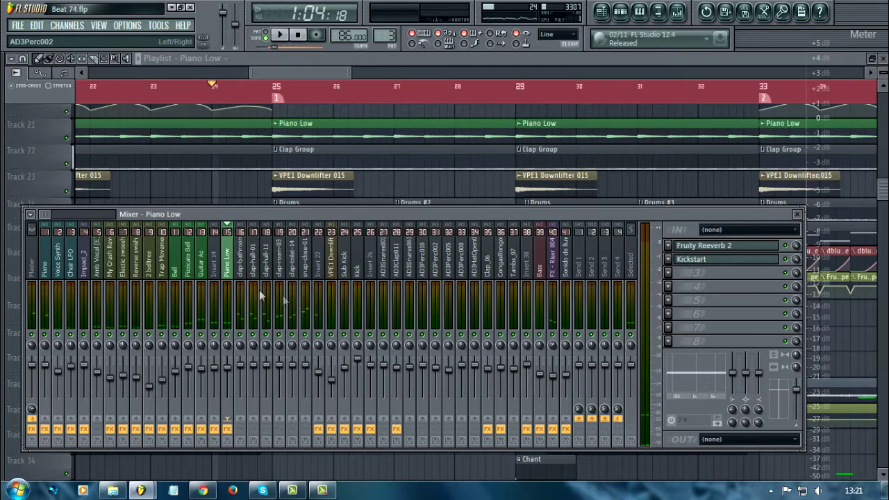
click(35, 254)
click(762, 261)
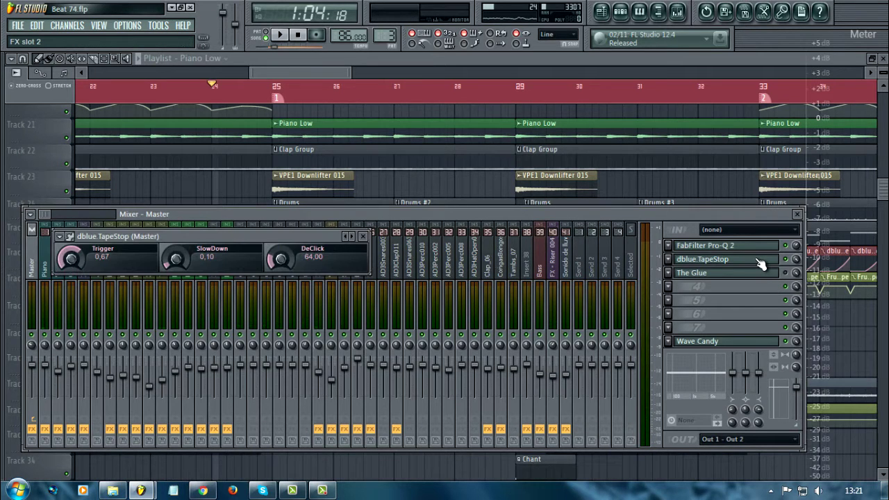
key(space)
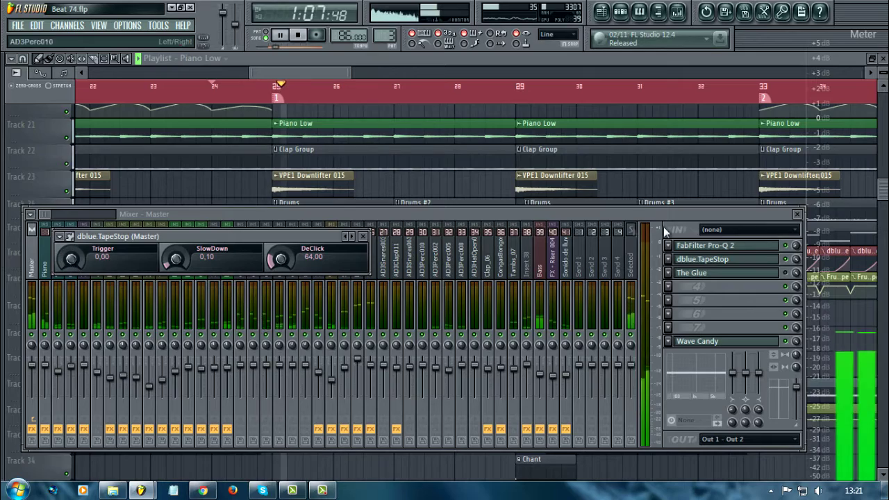
click(720, 258)
- Look over the playlist clips and automation from Track 14 down to the brass tracks while the arrangement plays from bar 25
drag(337, 72, 354, 73)
scroll(341, 254, down, 4)
scroll(350, 251, down, 2)
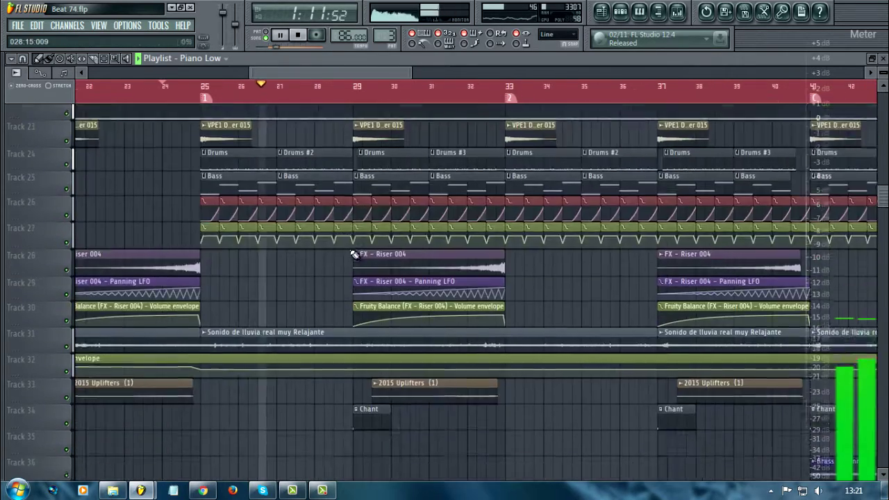
scroll(355, 252, down, 4)
scroll(467, 265, down, 2)
scroll(470, 266, up, 1)
scroll(471, 266, up, 5)
scroll(426, 282, up, 8)
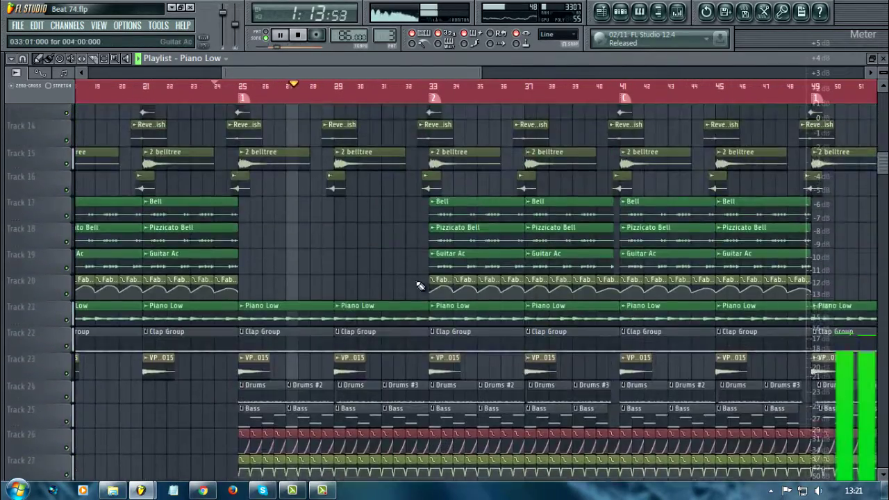
scroll(389, 302, down, 6)
scroll(292, 309, down, 3)
scroll(331, 316, up, 2)
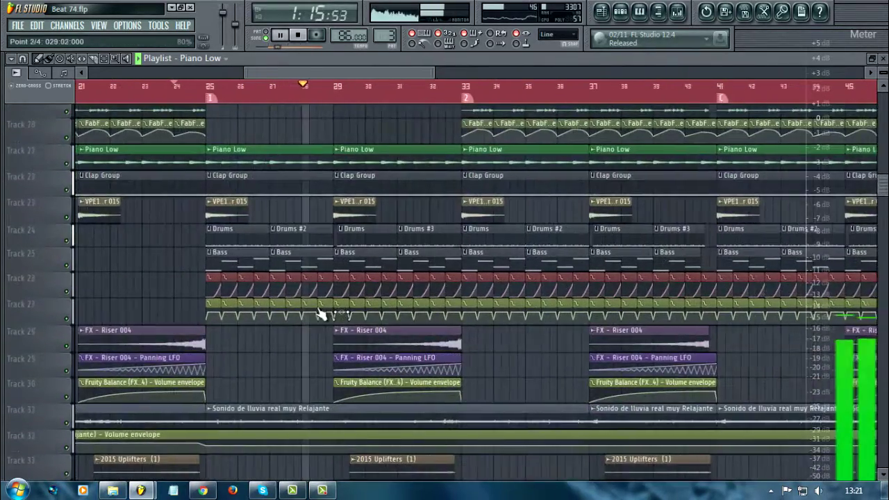
- Solo the Drums track from bar 25 and enable the automation on Tracks 26 and 27 plus the Track 32 volume envelope
key(space)
click(208, 89)
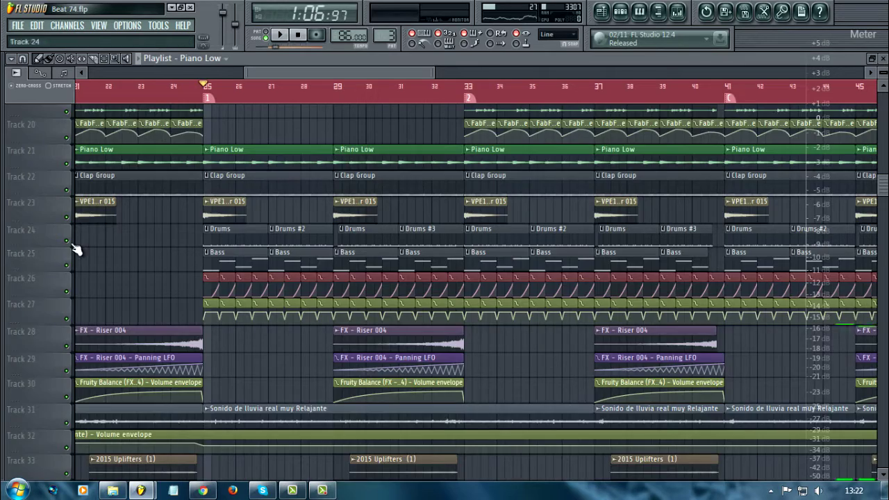
right_click(66, 241)
key(space)
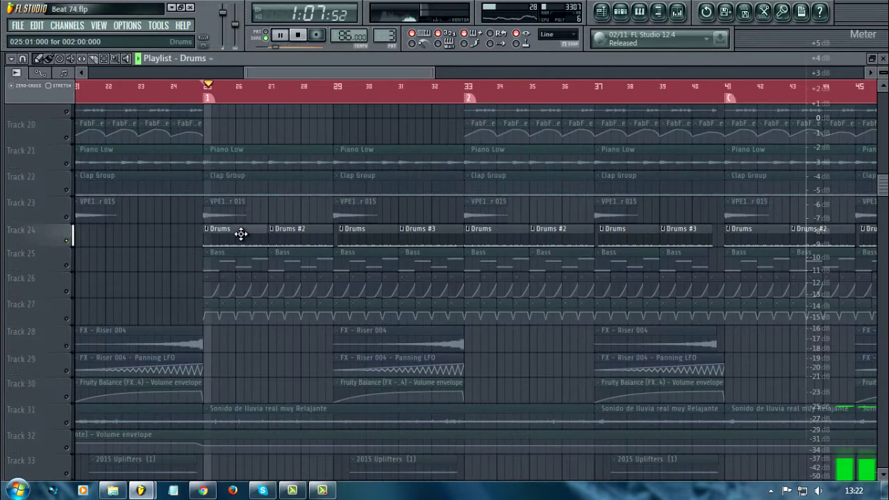
click(69, 319)
click(69, 293)
scroll(70, 297, down, 3)
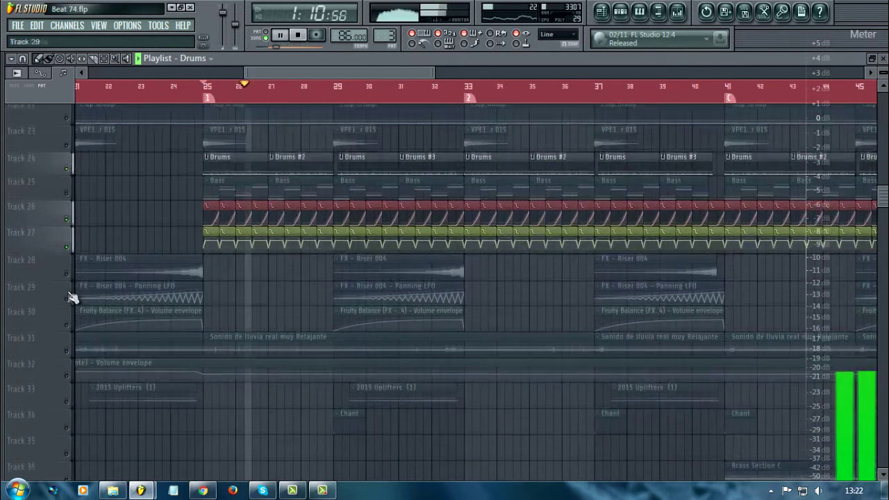
click(68, 370)
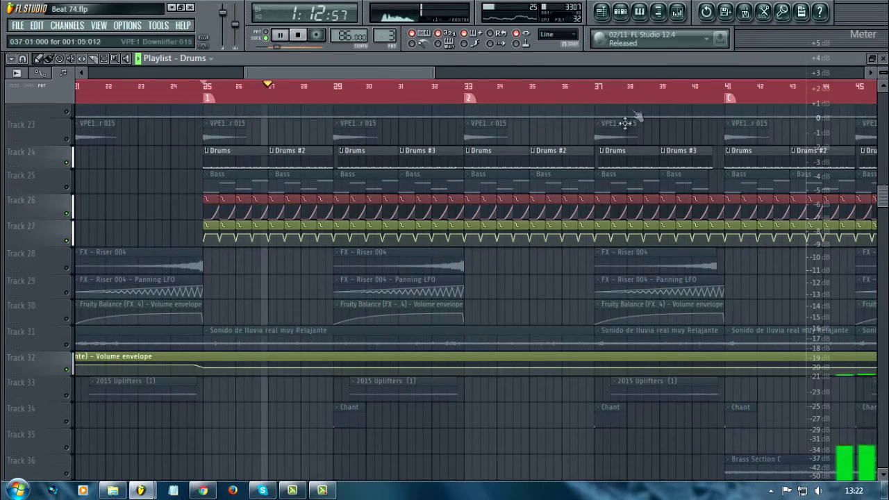
- Enable the automation on Tracks 2 to 5 for the Master and Piano effects alongside the soloed Drums track
scroll(188, 308, up, 6)
ctrl+scroll(193, 330, up, 2)
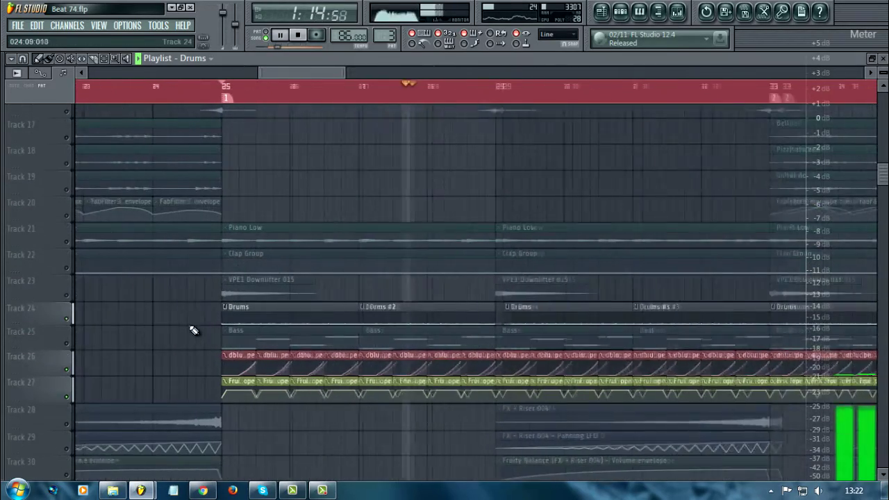
ctrl+scroll(266, 314, down, 4)
drag(883, 175, 884, 97)
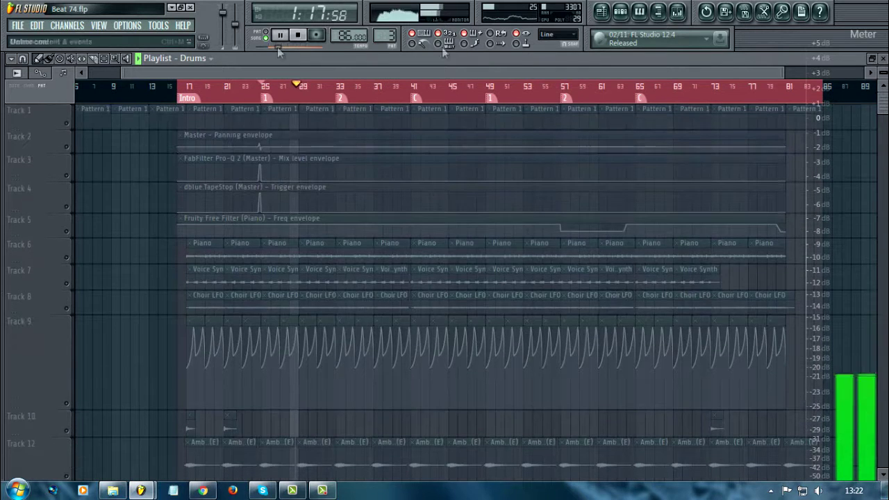
key(space)
click(67, 148)
click(67, 177)
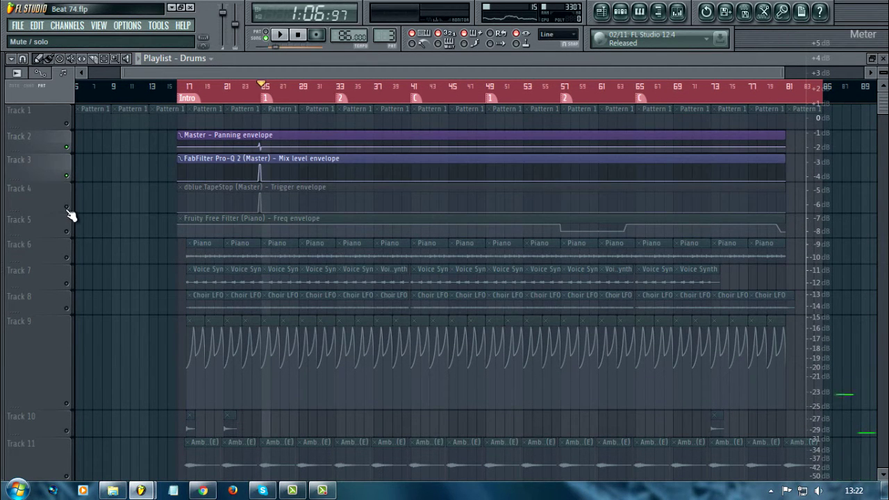
click(67, 207)
click(67, 232)
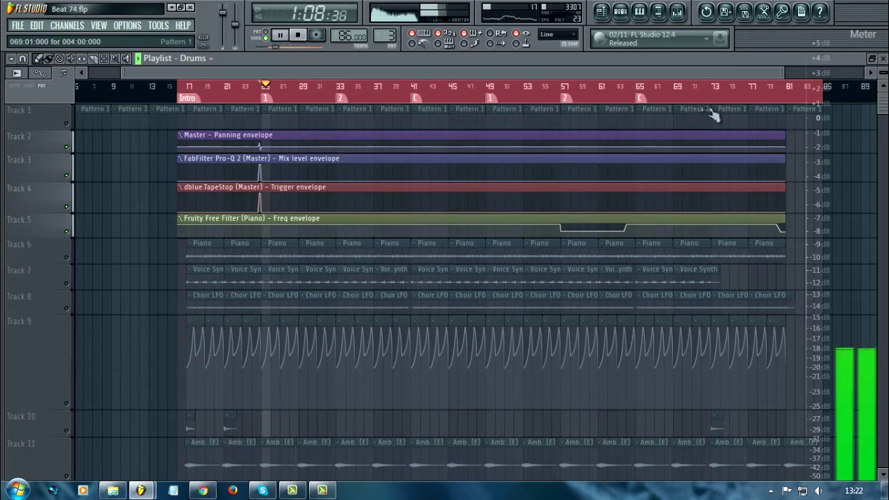
- Return to the Drums clips, open the step sequencer, and show only the Drums channel group
drag(883, 104, 883, 198)
scroll(336, 271, up, 2)
scroll(276, 304, up, 3)
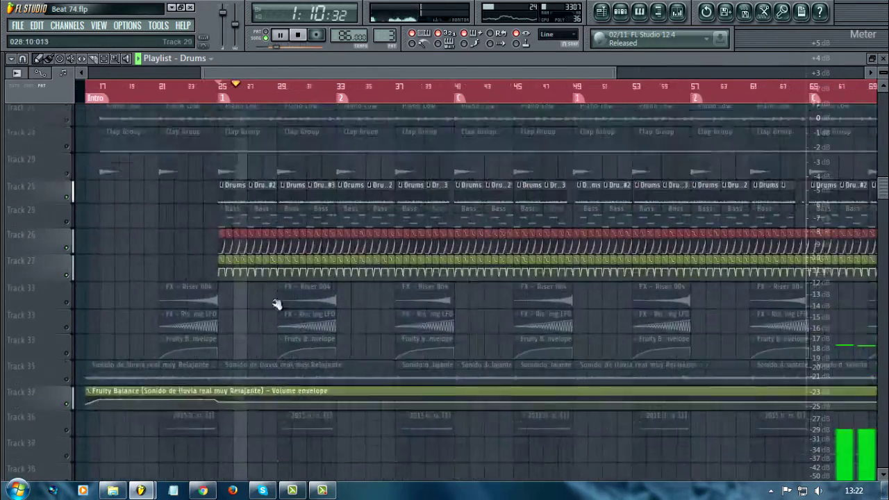
scroll(240, 288, up, 2)
click(621, 14)
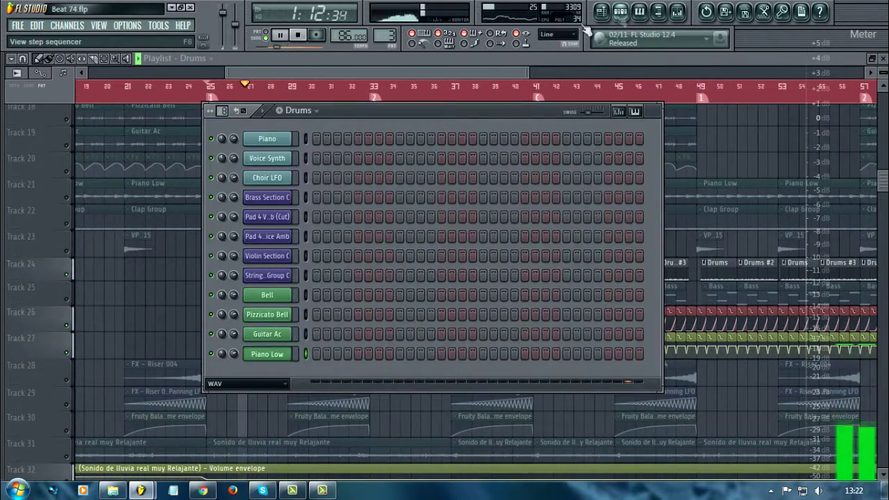
click(242, 386)
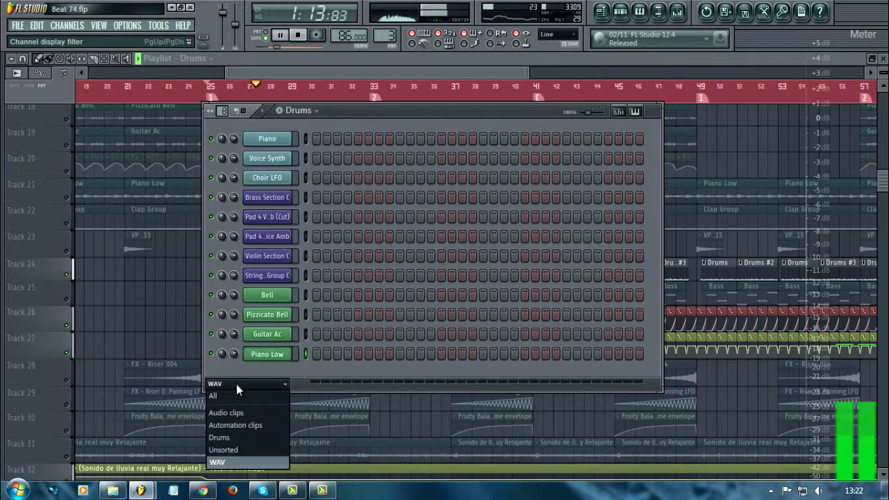
click(229, 438)
drag(440, 119, 318, 115)
- Open the sample settings of the Sub Kick, Kick and AD3Snares003 channels to review their waveforms
click(155, 134)
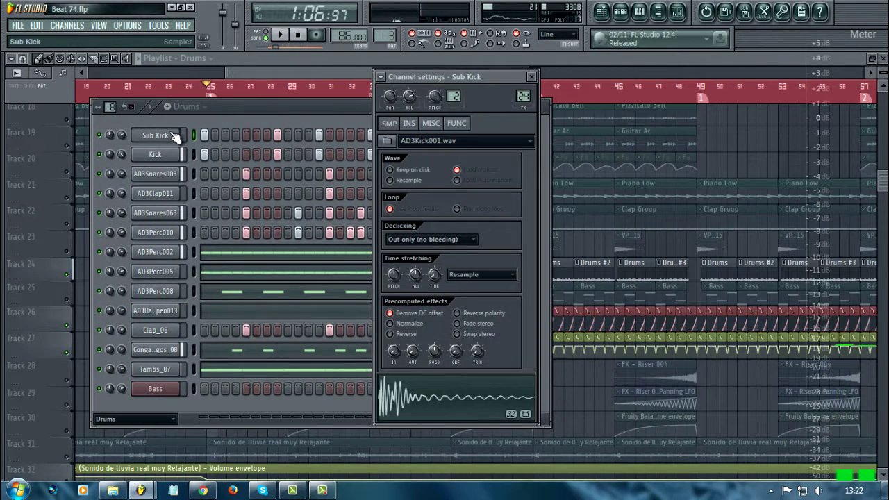
drag(419, 78, 609, 66)
click(158, 155)
click(159, 175)
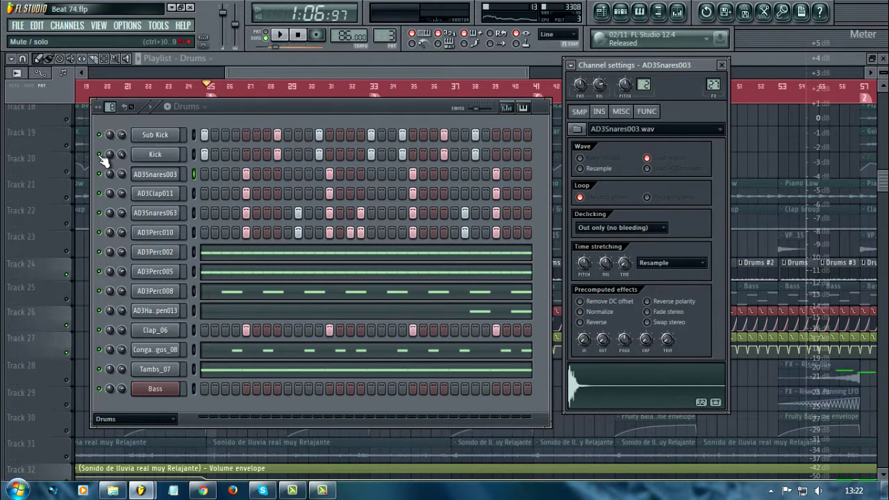
- Audition the Sub Kick, Kick and AD3Snares003 channels without the other drums, re-enable all drum channels, and play briefly again
right_click(98, 135)
click(104, 139)
key(space)
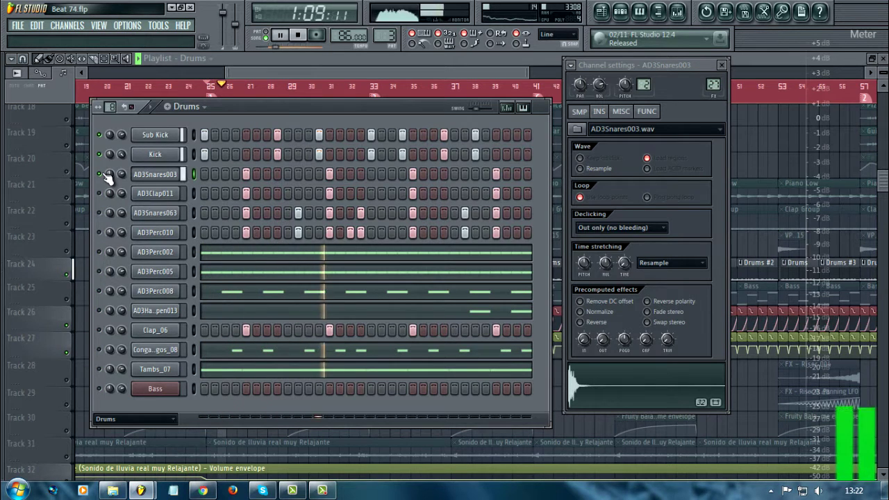
key(space)
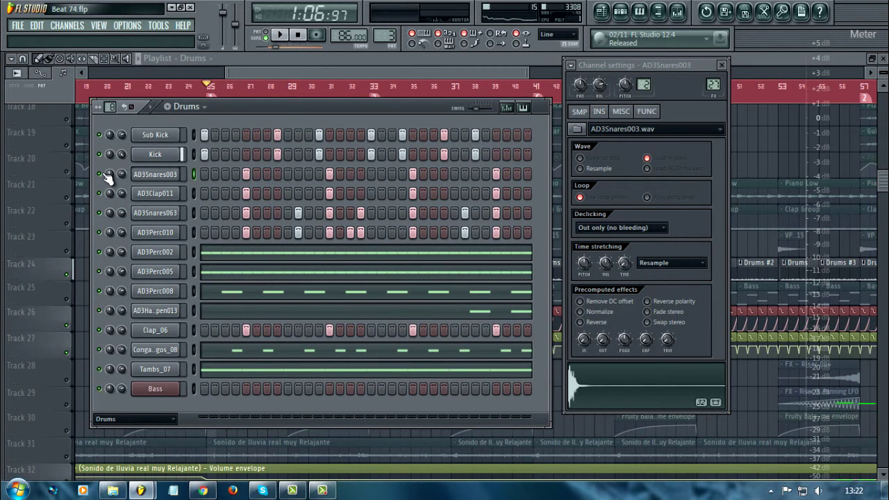
key(space)
key(space)
- Audition the individual drum samples from Kick and AD3Snares003 down through AD3Perc002
click(159, 156)
click(164, 176)
click(162, 193)
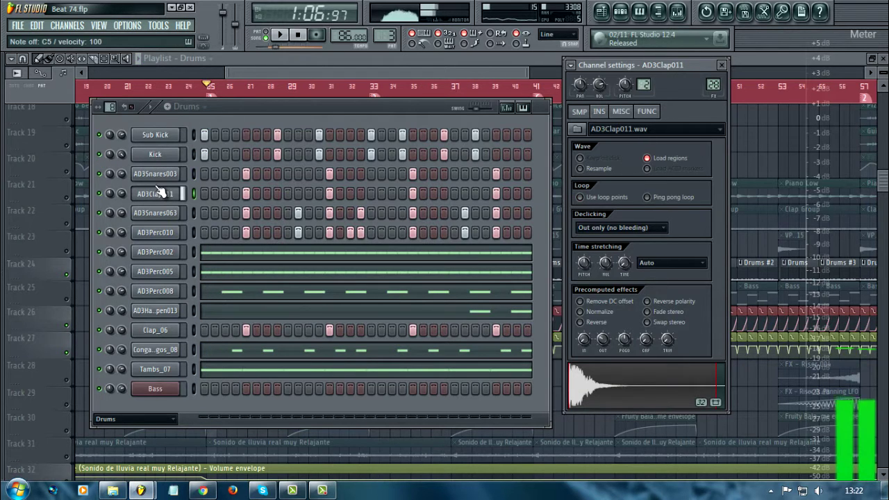
click(165, 212)
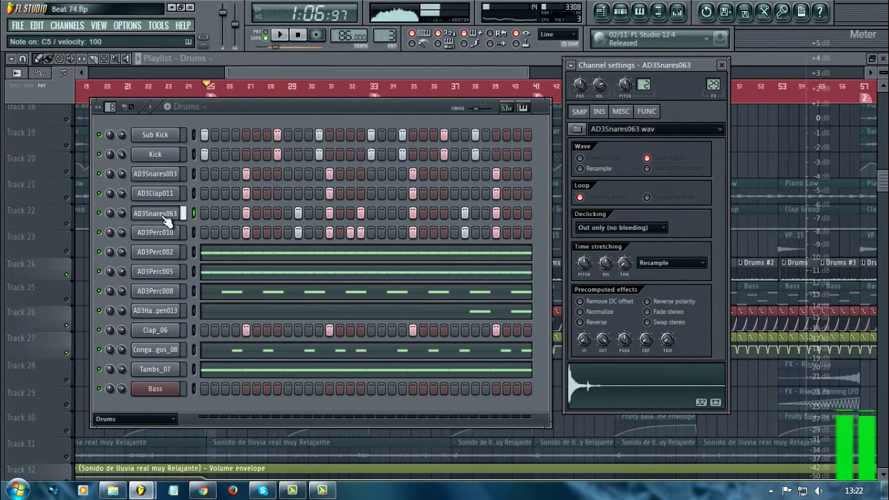
click(166, 230)
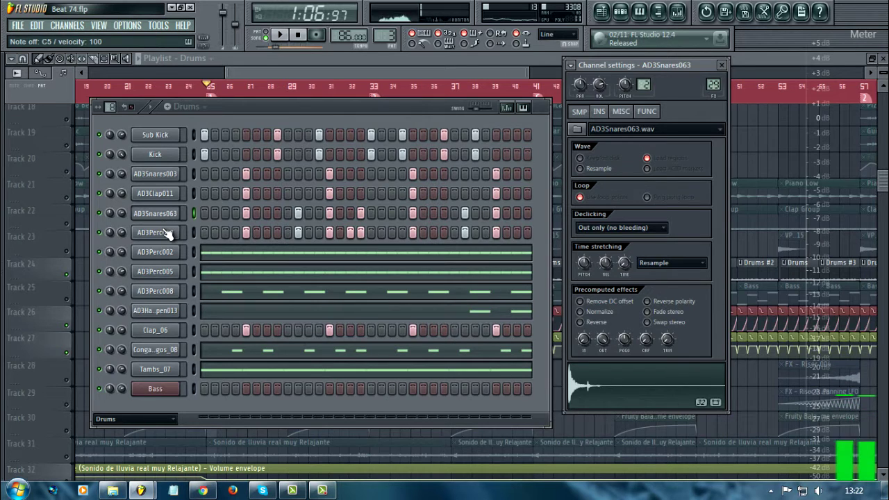
click(161, 255)
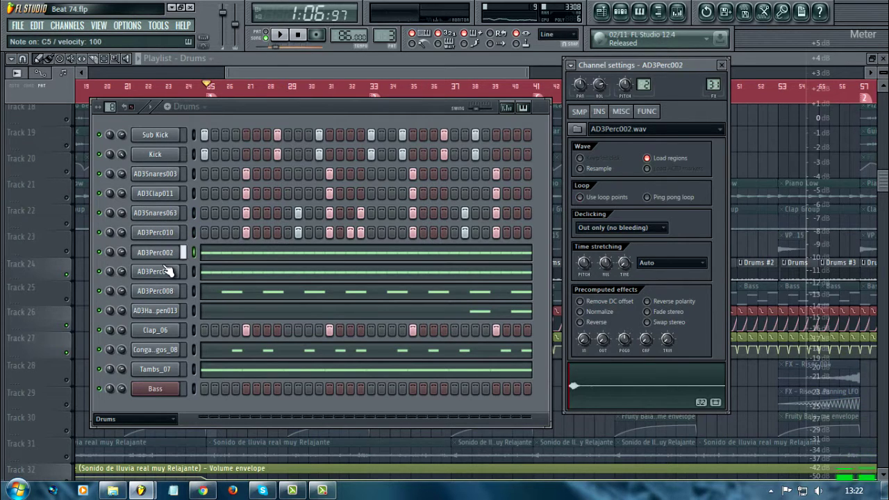
- Audition the remaining drum samples from AD3Perc005 and AD3Perc008 through the open hat, Clap_06, CongasBongos_08 and Tambs_07
click(167, 272)
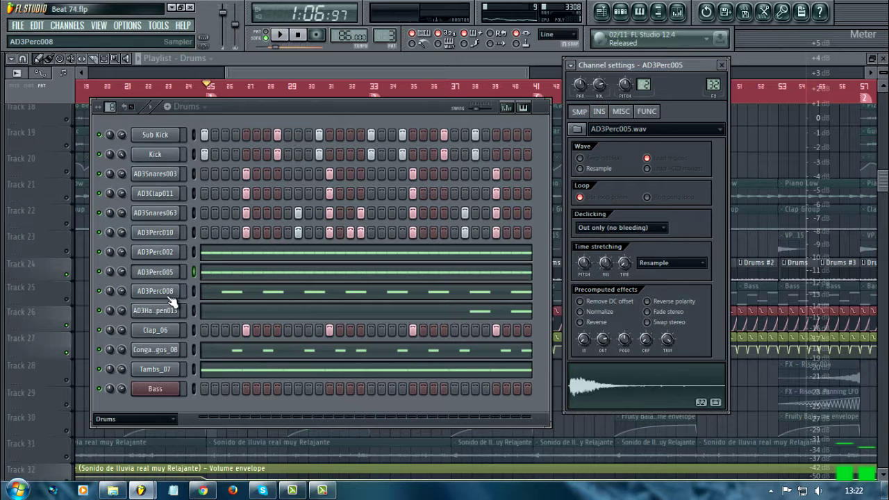
click(167, 293)
click(166, 312)
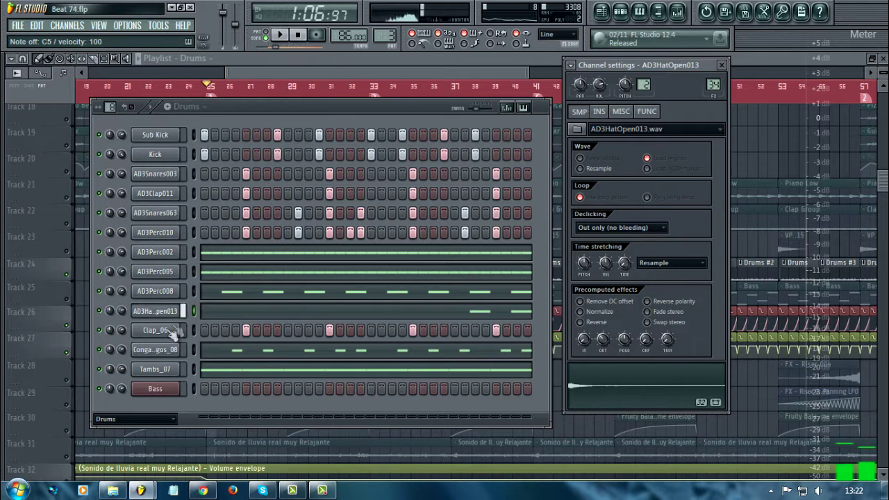
click(167, 332)
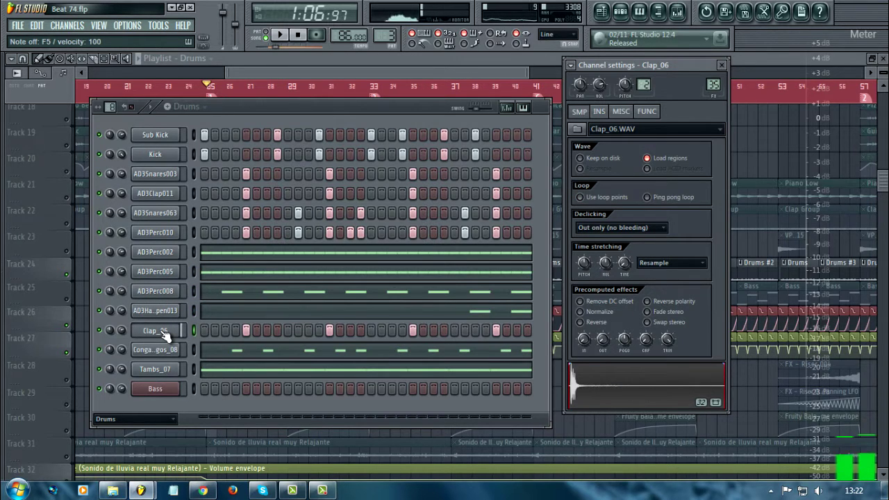
click(165, 351)
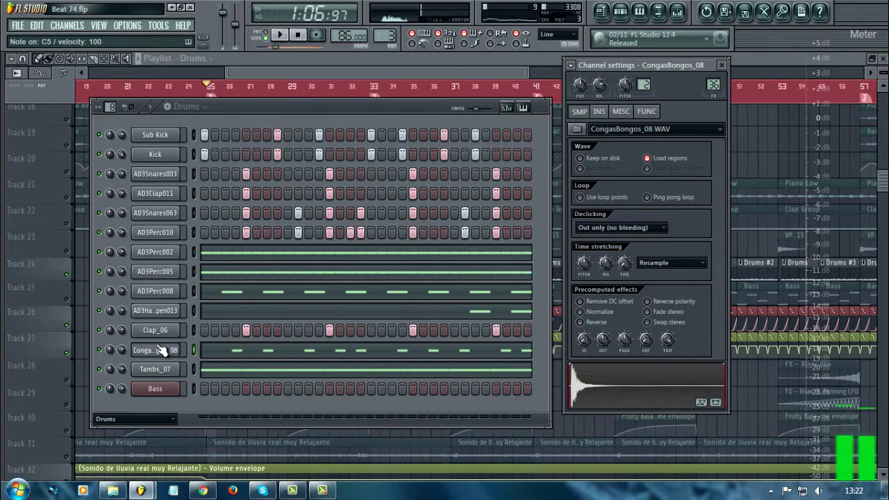
click(164, 369)
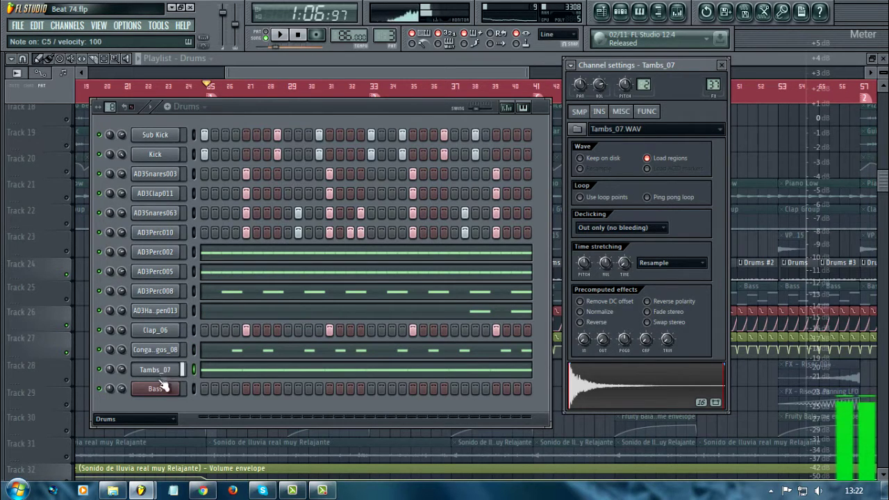
- Open the Bass channel's Nexus instrument, play a note with its BA eBass preset, and close the plugin
click(157, 390)
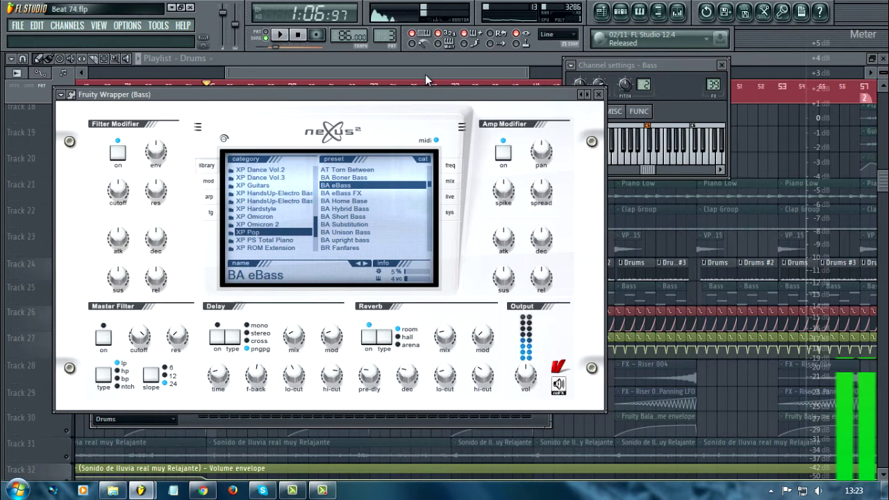
key(b)
click(598, 94)
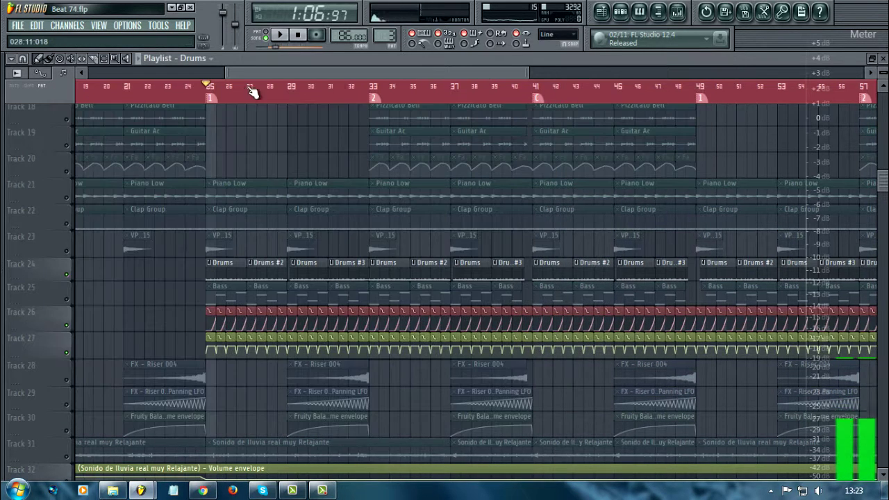
- Enable the Bass track alongside the drums, play from bar 25, and open the Bass pattern's notes in the piano roll
key(space)
click(67, 299)
key(space)
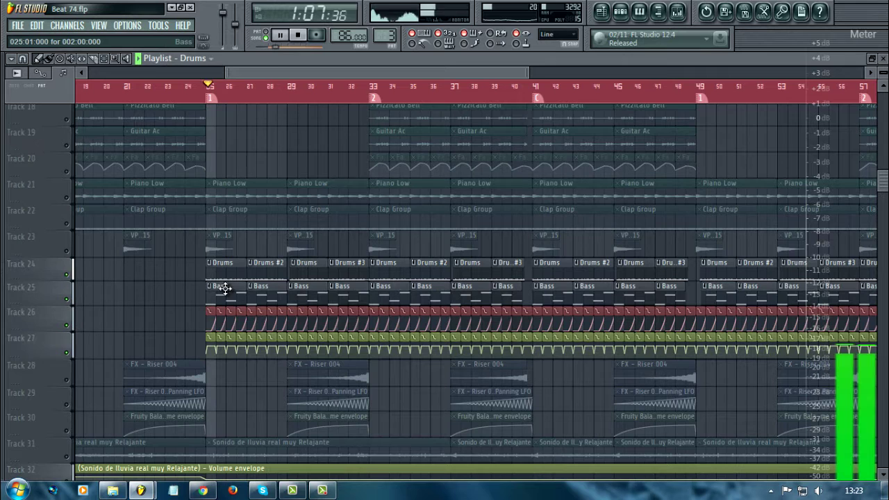
click(622, 12)
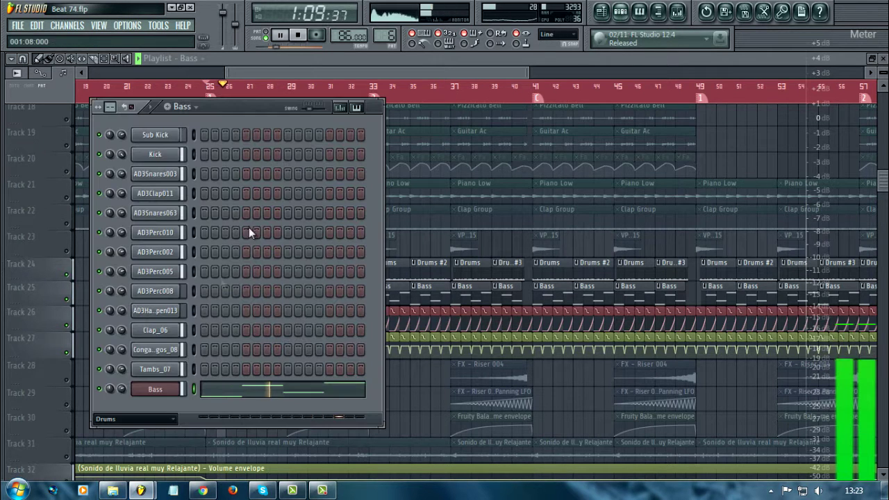
click(228, 390)
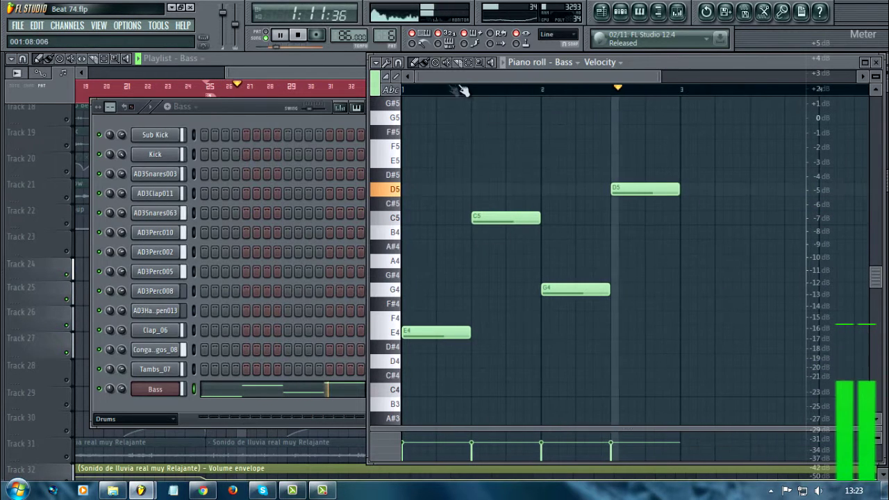
- Review the Bass mixer track's FabFilter Pro-Q 2, both C4 Stereo effects and dblue.TapeStop during playback, then return to the playlist
click(677, 11)
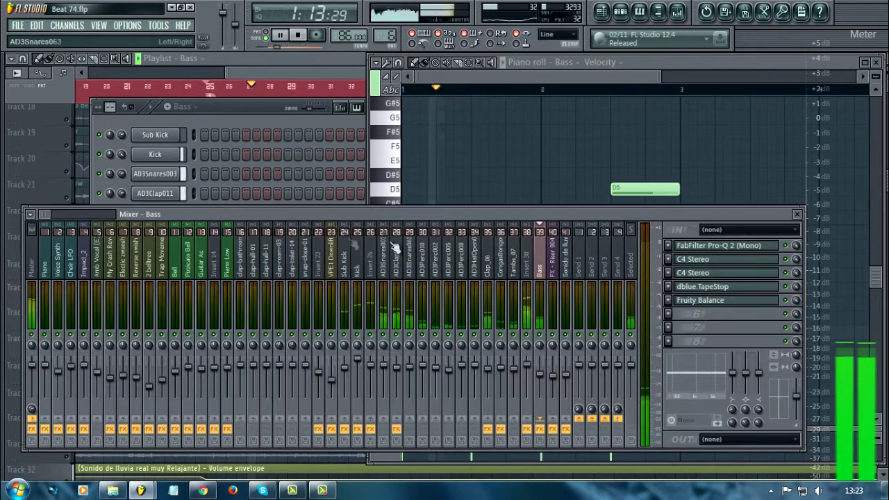
click(741, 251)
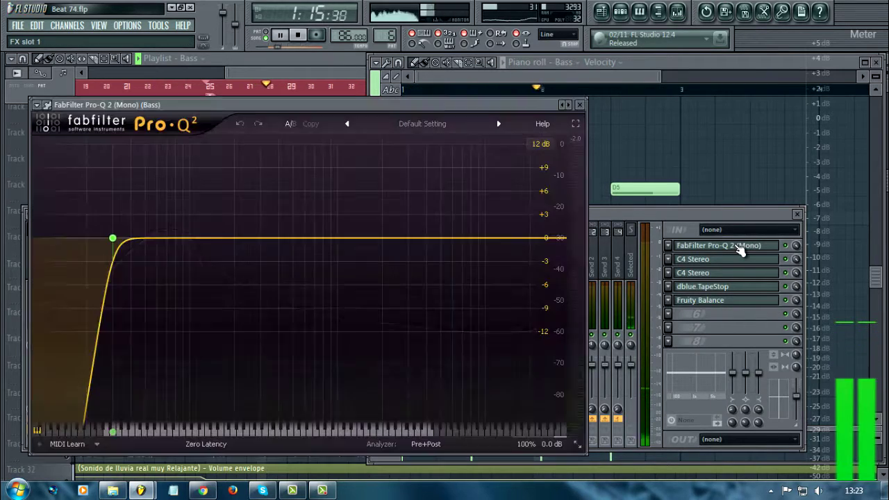
click(735, 260)
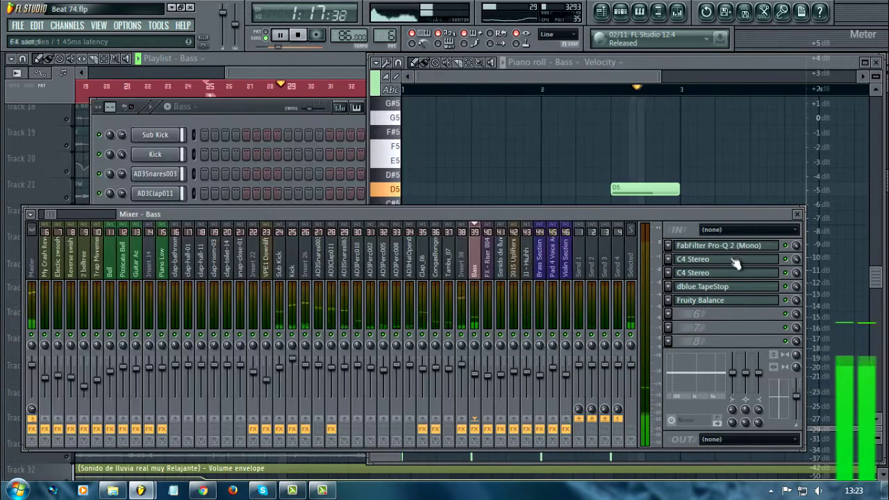
click(735, 273)
click(734, 287)
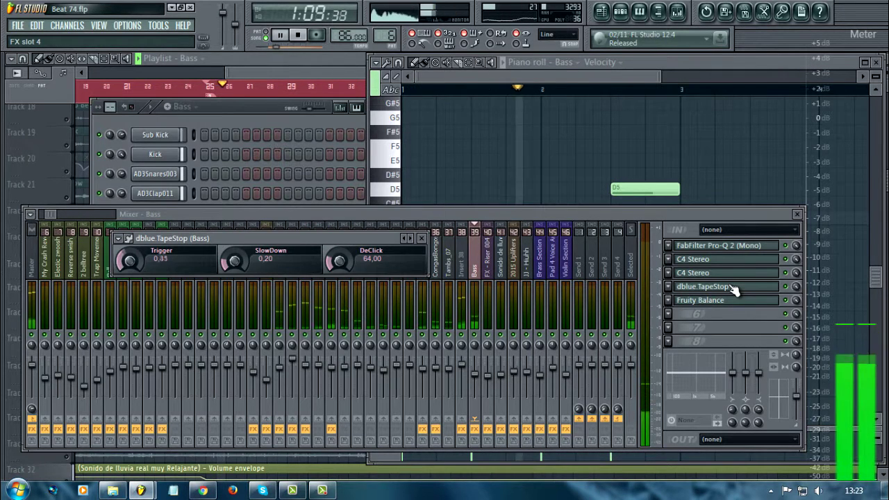
click(733, 288)
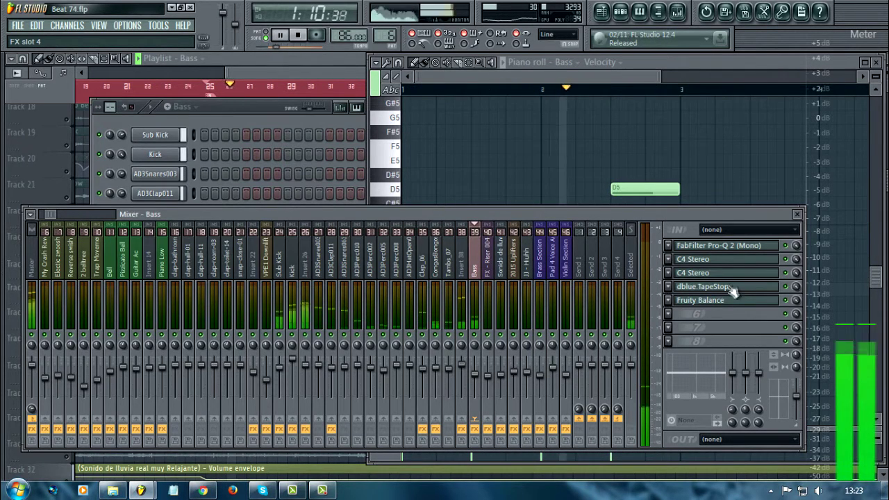
click(321, 70)
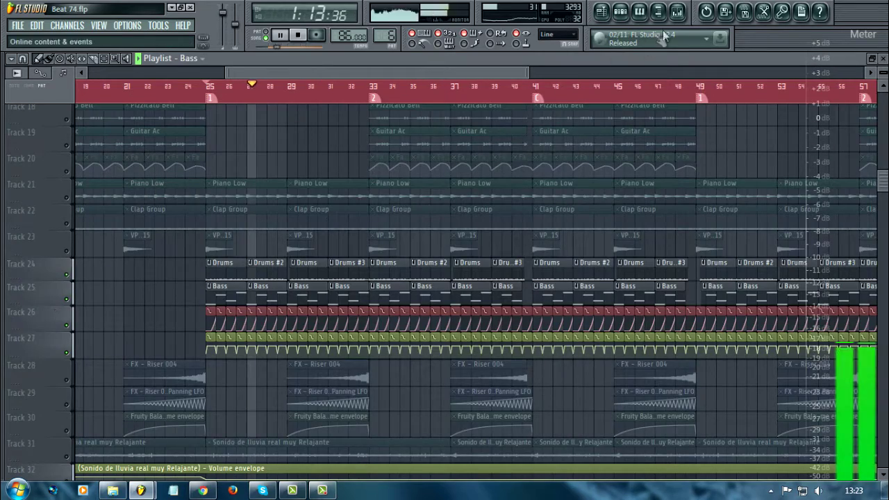
- Unmute all playlist tracks and play the full arrangement from bar 37 while viewing the tracks down to the brass and violin sections
click(678, 11)
drag(329, 73, 343, 73)
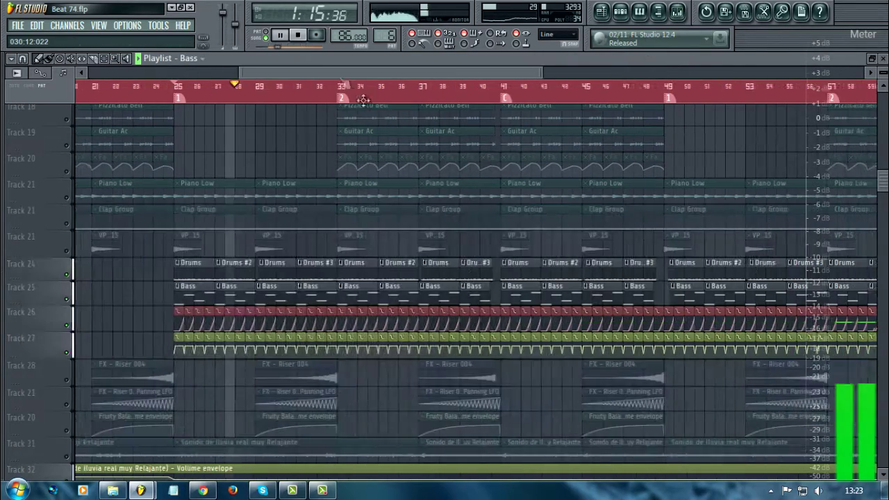
click(460, 71)
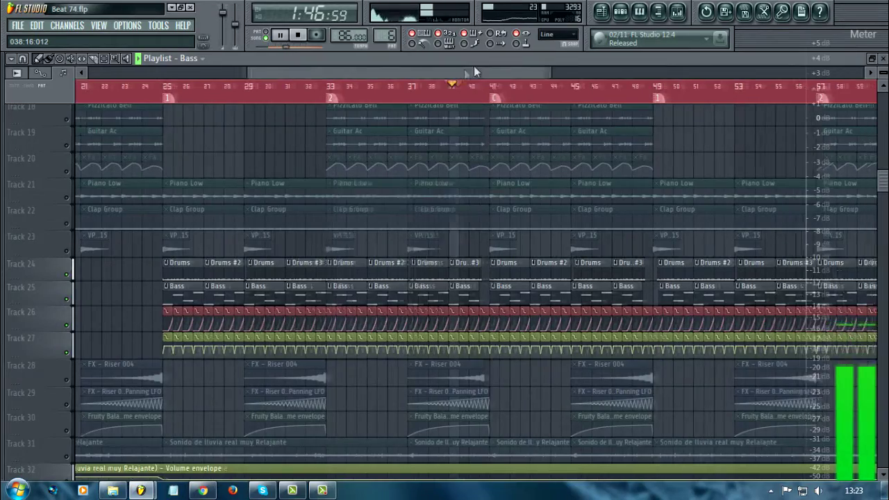
right_click(67, 252)
right_click(67, 253)
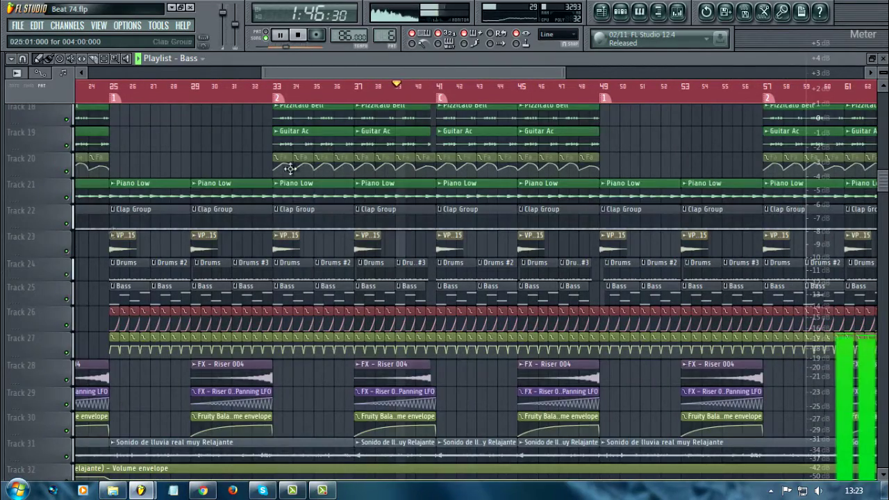
click(361, 90)
scroll(403, 194, down, 5)
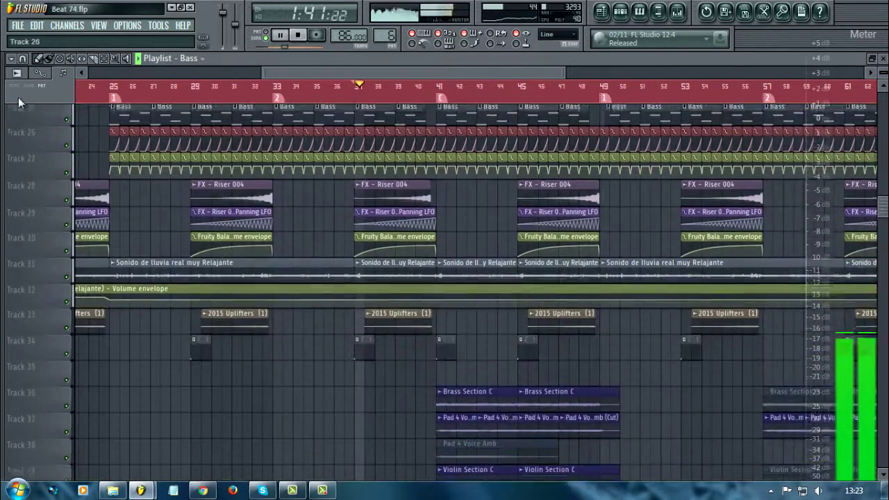
- Solo the Chant track, play it from bar 37, and show the Chant pattern in the step sequencer
scroll(386, 288, up, 3)
key(space)
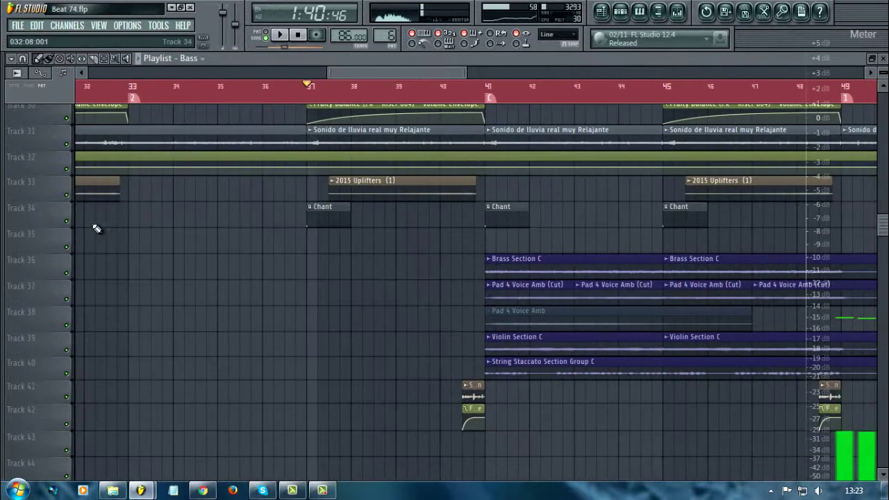
right_click(67, 223)
click(321, 207)
key(space)
click(622, 17)
key(space)
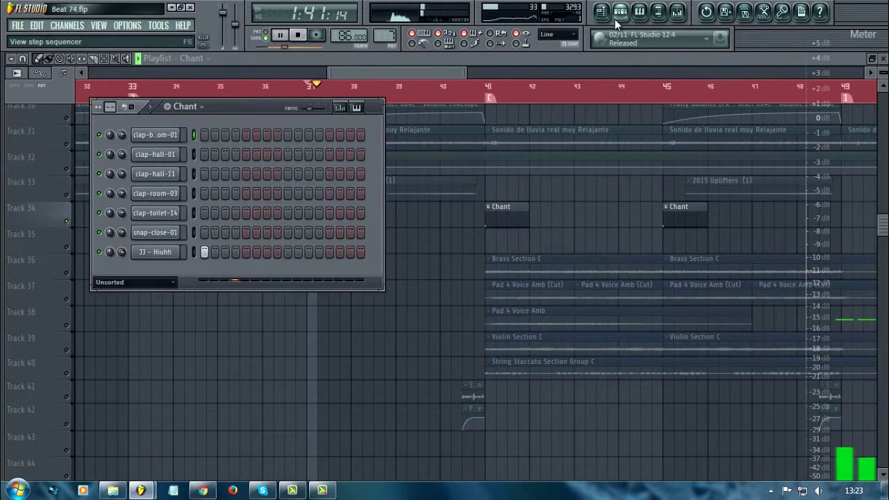
- Open the JJ - Hiuhh channel's sample settings, then unsolo the Chant track and resume playing the full arrangement
click(158, 253)
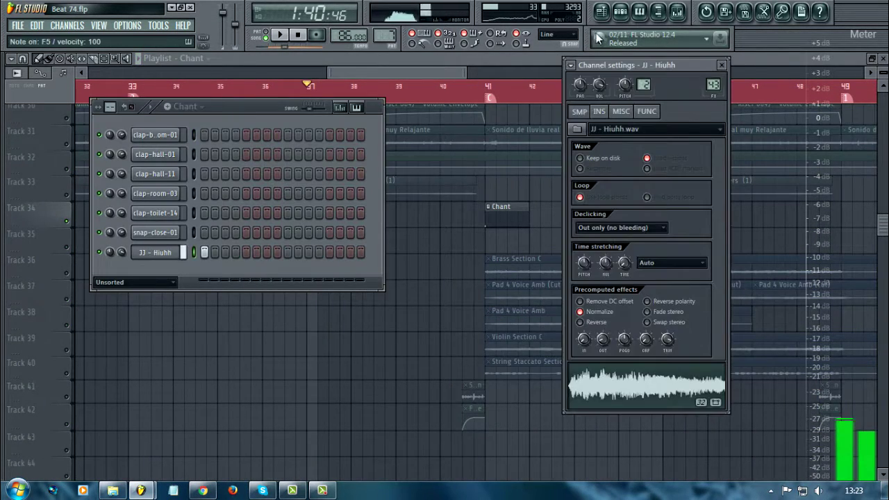
right_click(371, 310)
key(space)
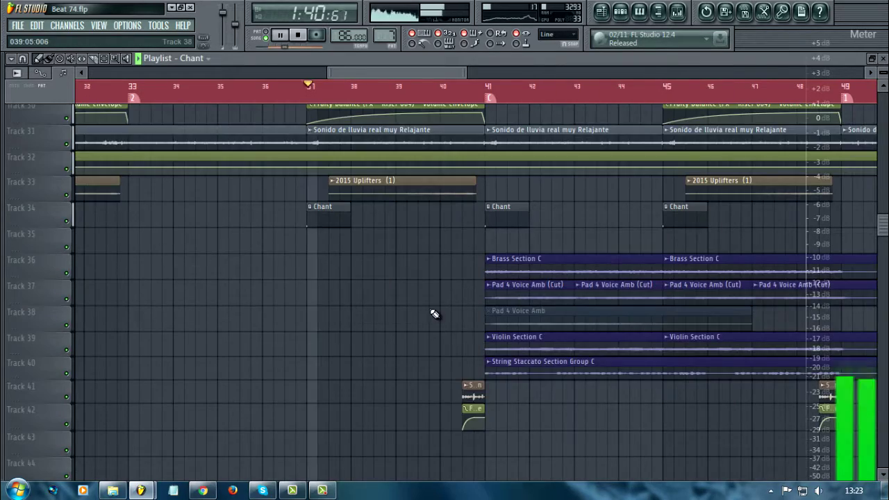
- Isolate the Sonido de lluvia real muy Relajante track with its Fruity Balance volume envelope and open the sample's channel settings
scroll(312, 250, down, 4)
scroll(354, 262, down, 2)
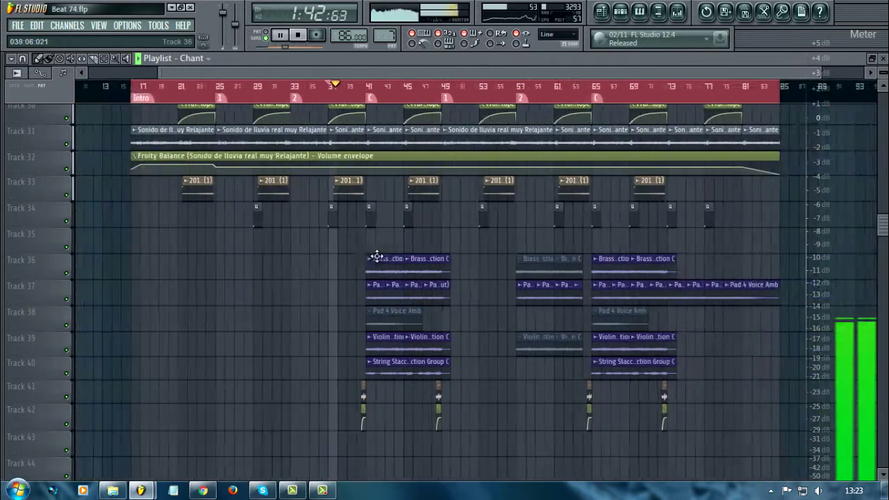
scroll(424, 279, down, 3)
scroll(438, 299, up, 9)
right_click(67, 301)
click(68, 325)
double_click(314, 286)
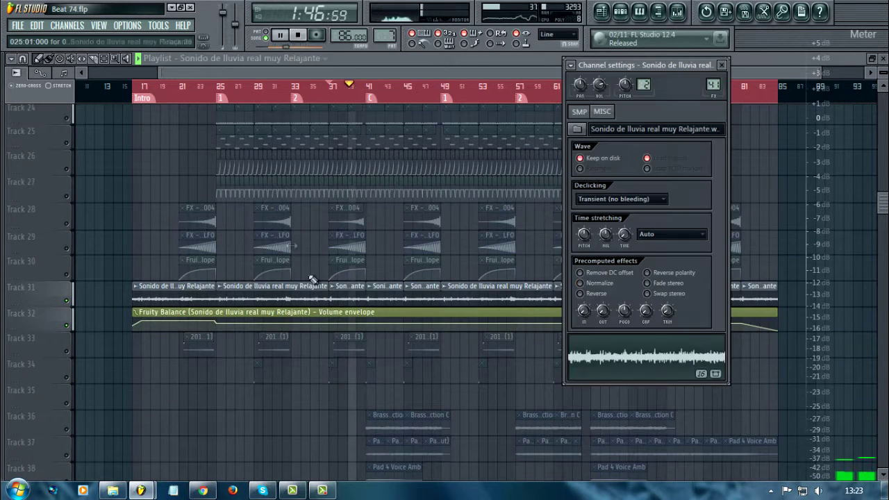
- Play the rain sample from about bar 22, review its mixer track's effect chain, and return to the playlist
click(190, 98)
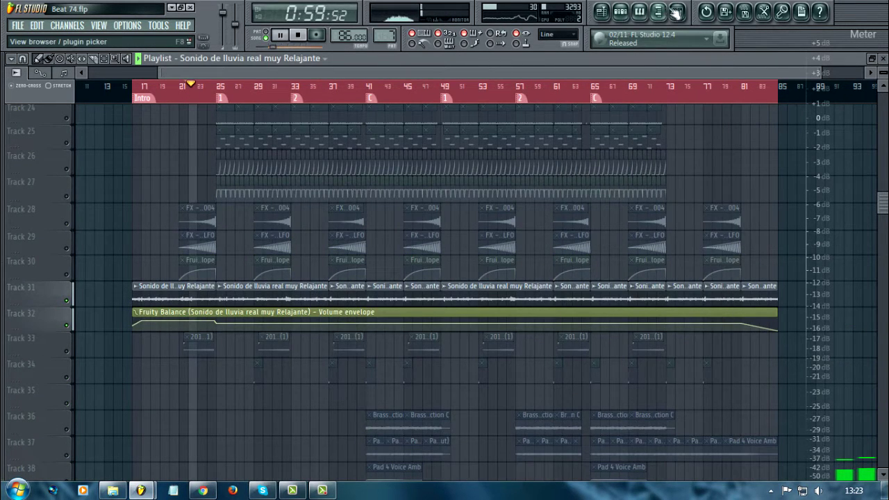
click(676, 12)
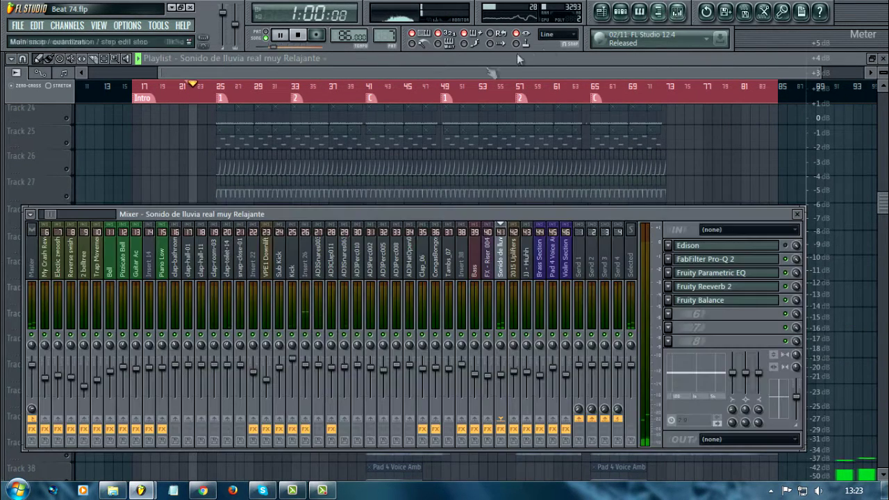
key(F9)
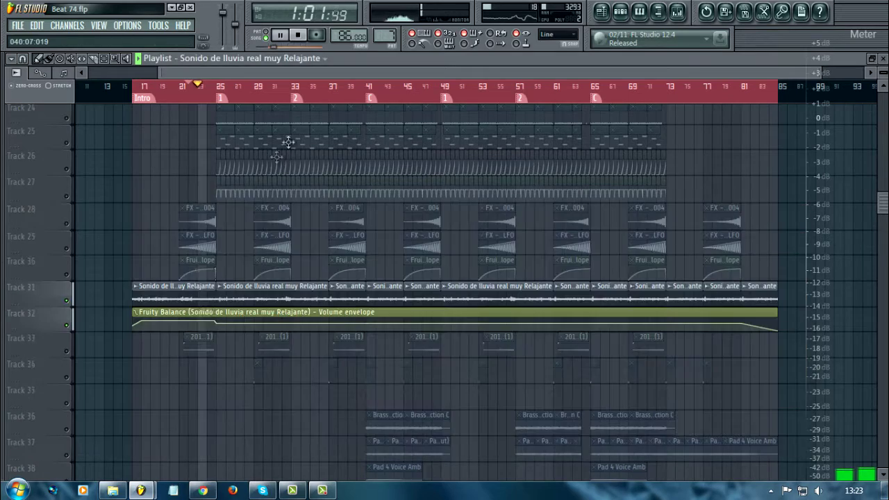
double_click(190, 297)
key(Escape)
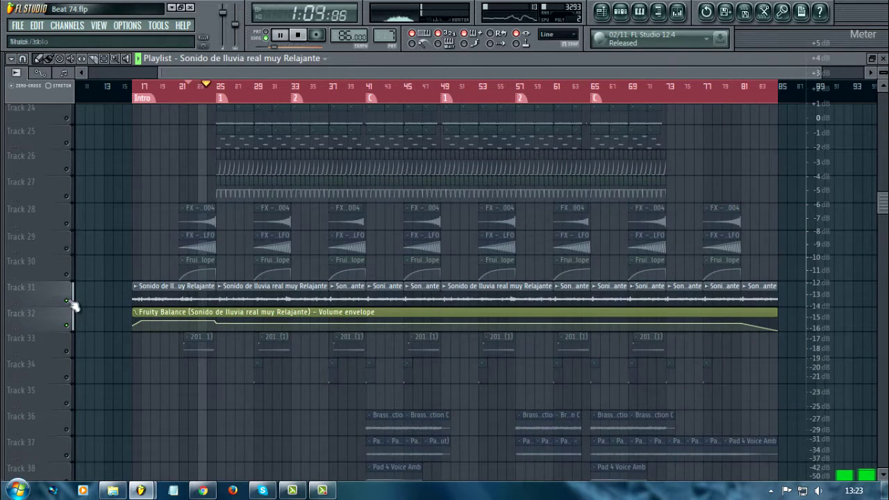
- Unmute all tracks, play from bar 37, and look over the arrangement from the string and brass sections up to the piano tracks
ctrl+click(72, 305)
scroll(347, 252, down, 3)
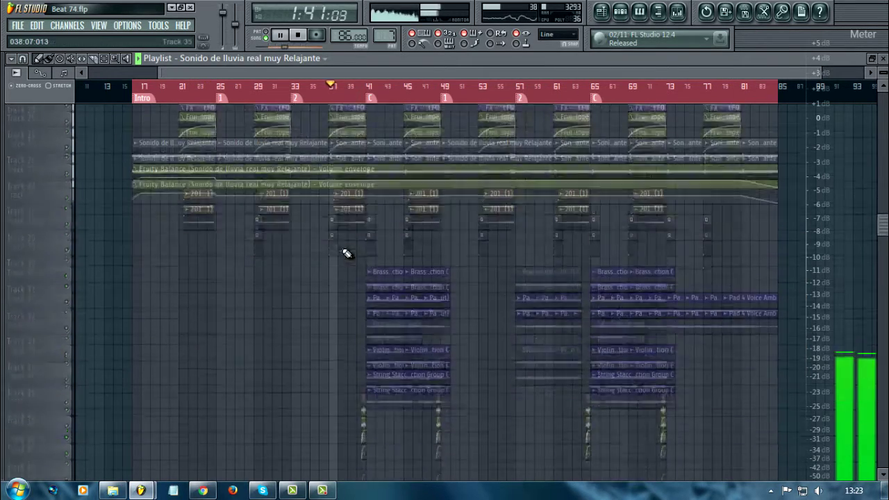
scroll(540, 283, down, 2)
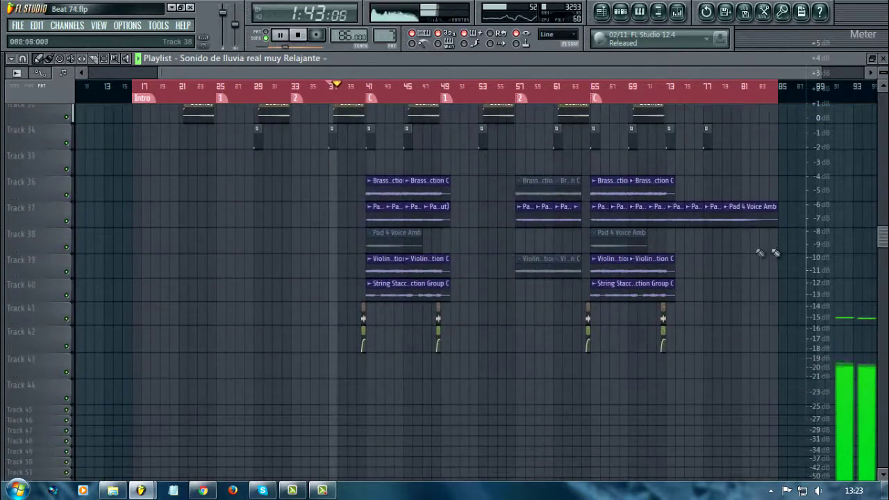
scroll(444, 292, up, 10)
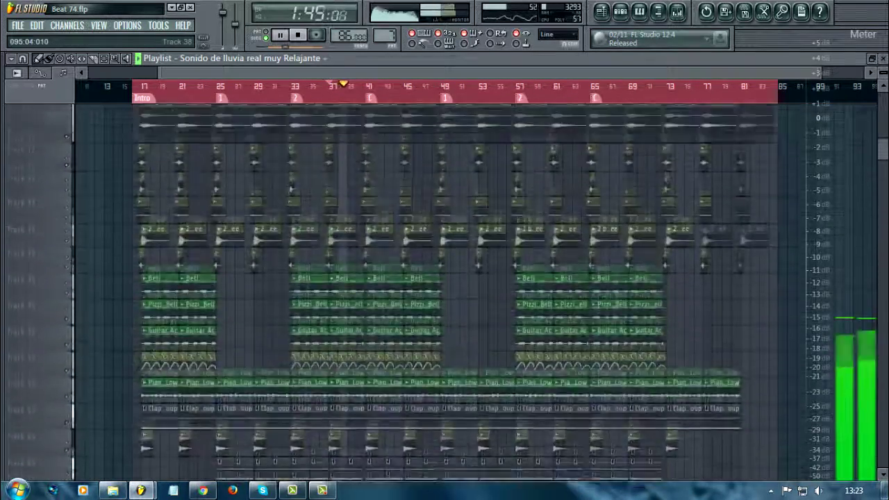
scroll(347, 248, up, 3)
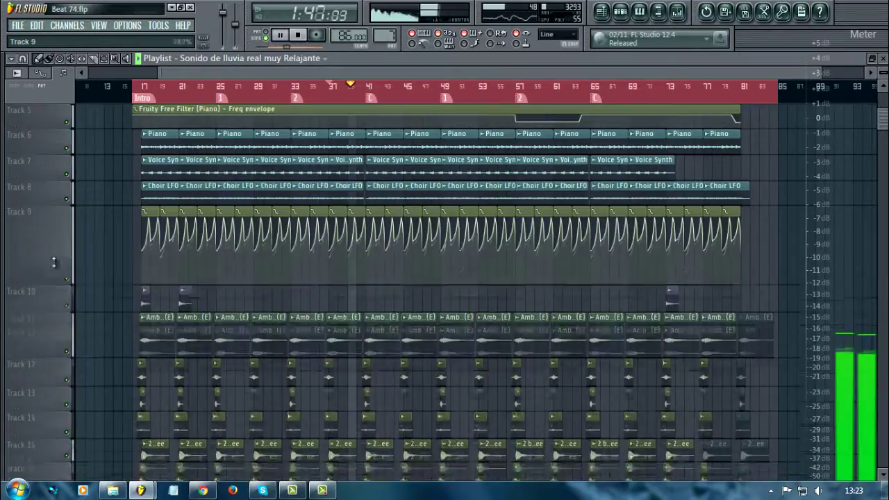
scroll(361, 264, up, 2)
scroll(379, 274, down, 8)
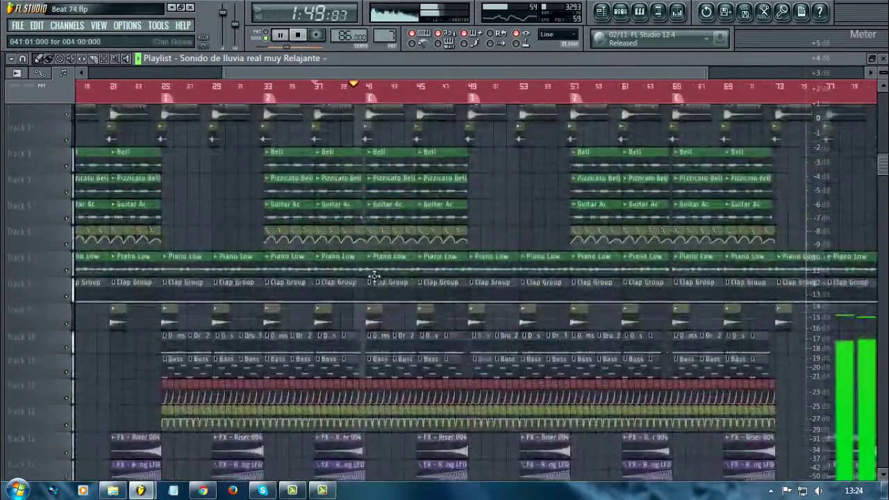